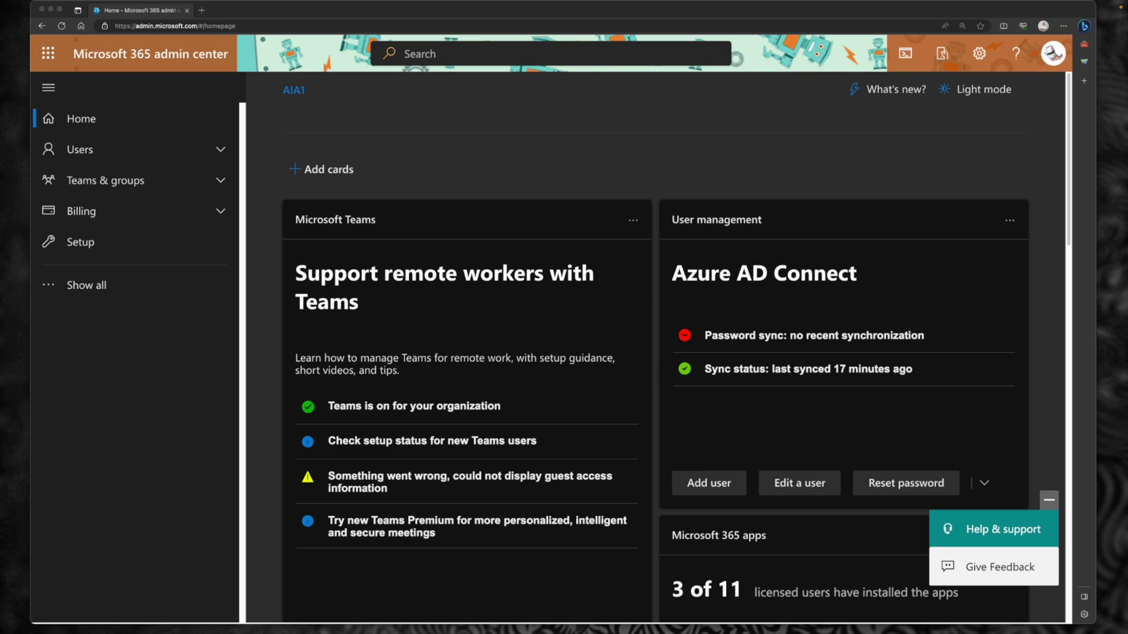
# - Open the Licenses page in the billing section to review the organization's product licenses
pyautogui.scroll(-3, 656, 346)
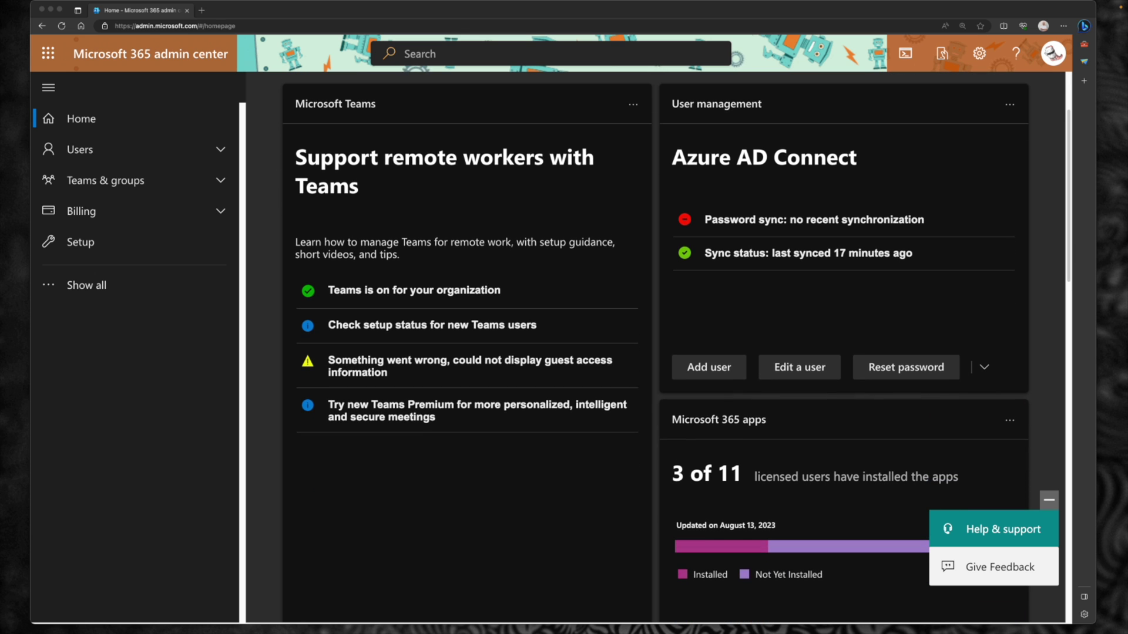
pyautogui.scroll(3, 655, 347)
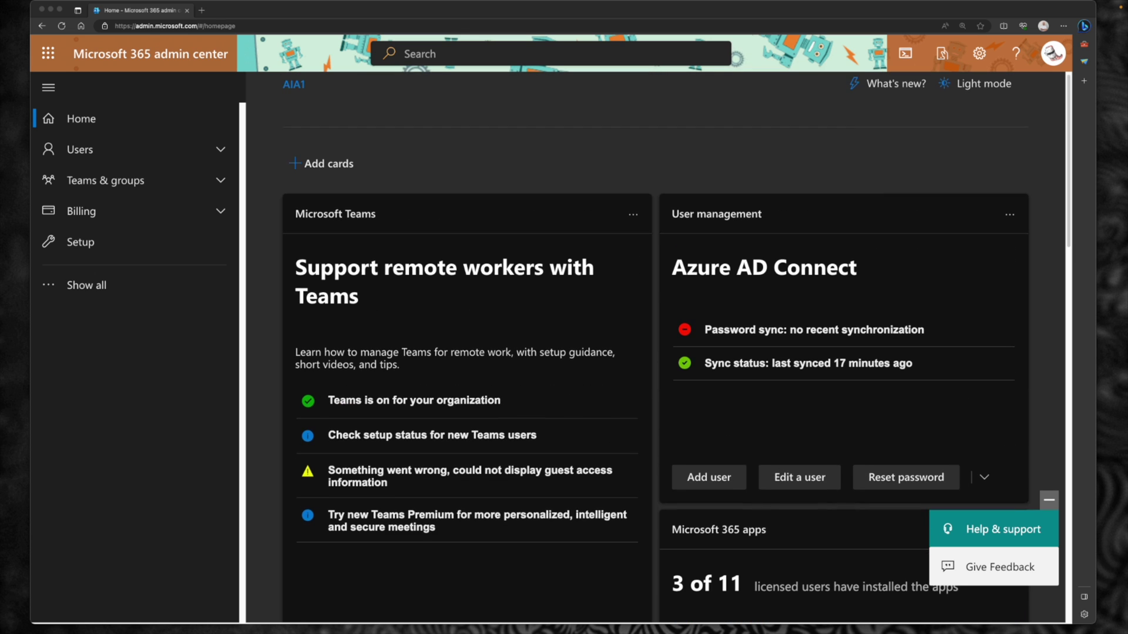
pyautogui.scroll(-1, 656, 347)
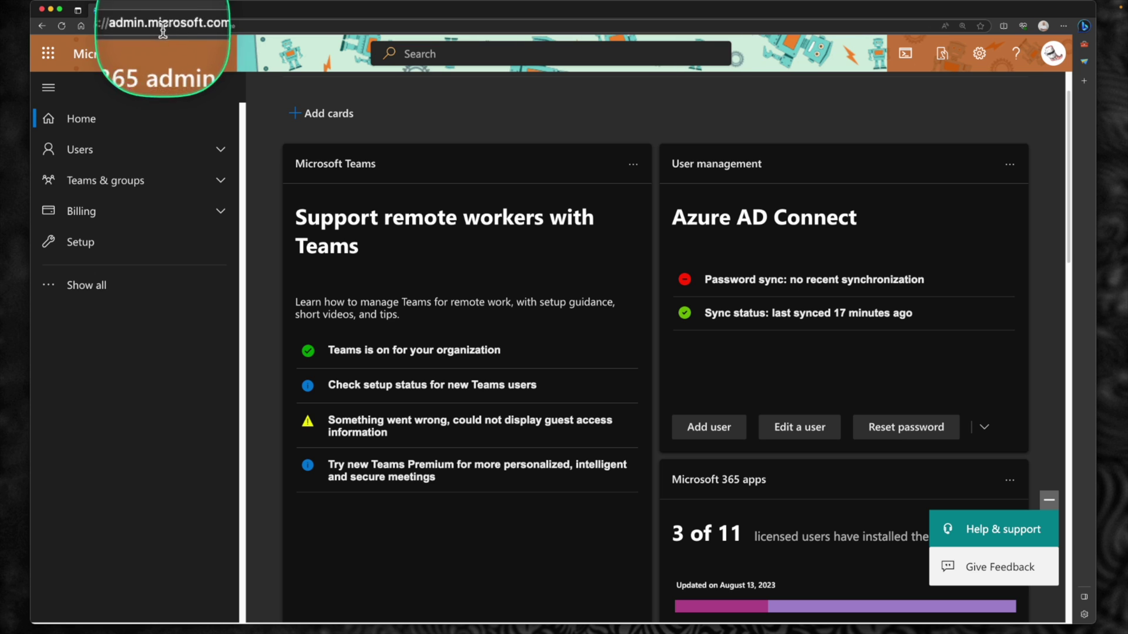
pyautogui.click(205, 221)
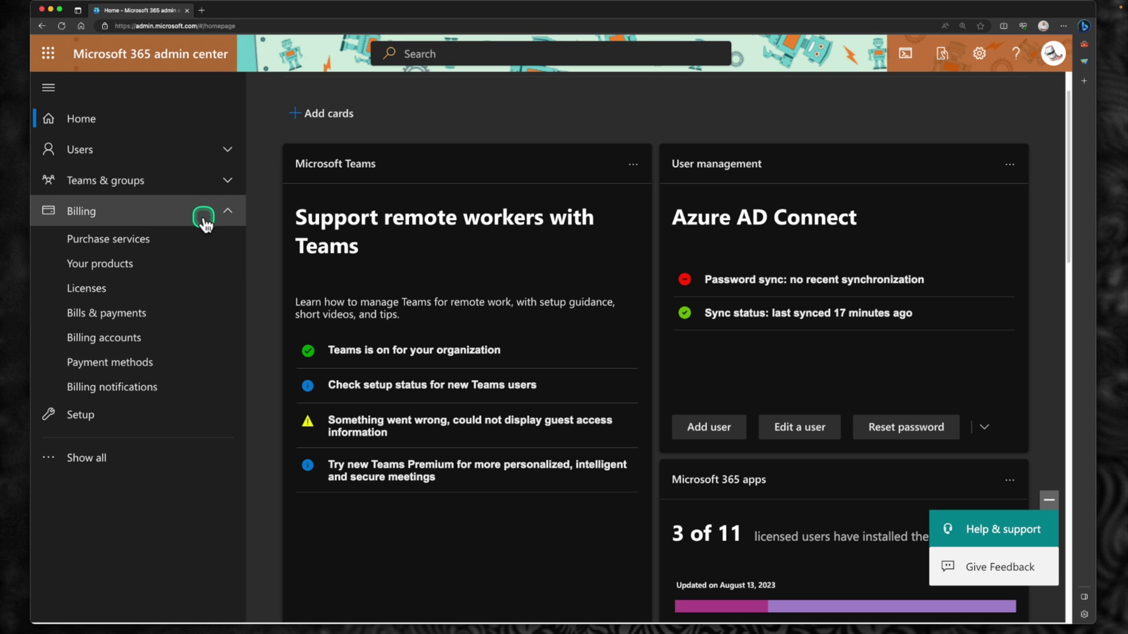
pyautogui.click(155, 298)
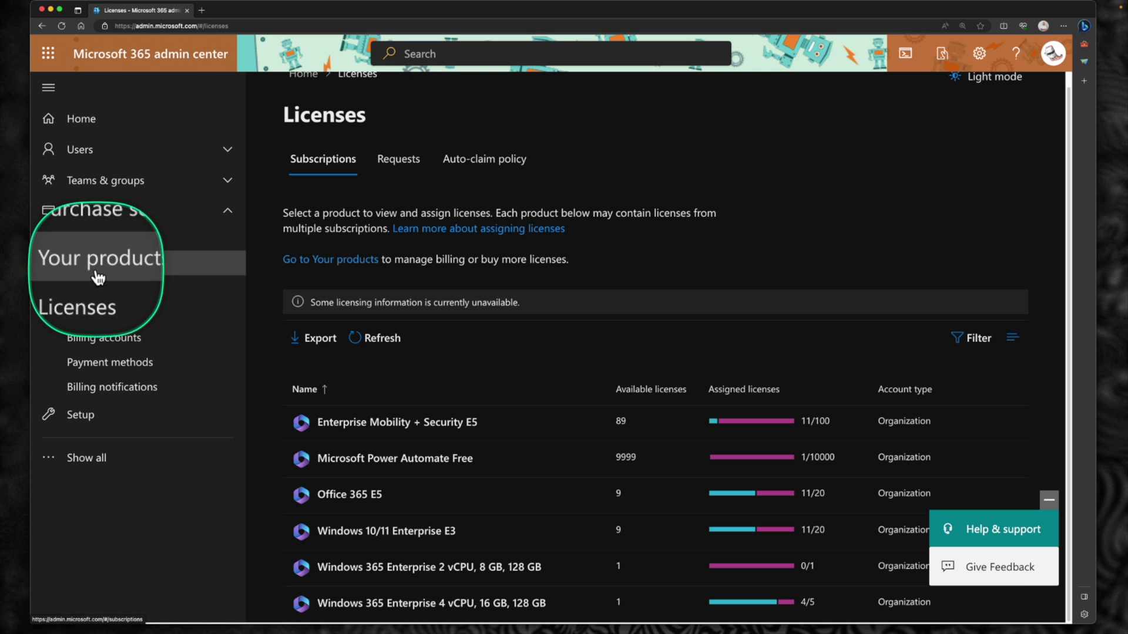
# - Open the details of the Windows 365 Frontline 2 vCPU, 8 GB, 256 GB Trial from the organization's owned products
pyautogui.click(115, 268)
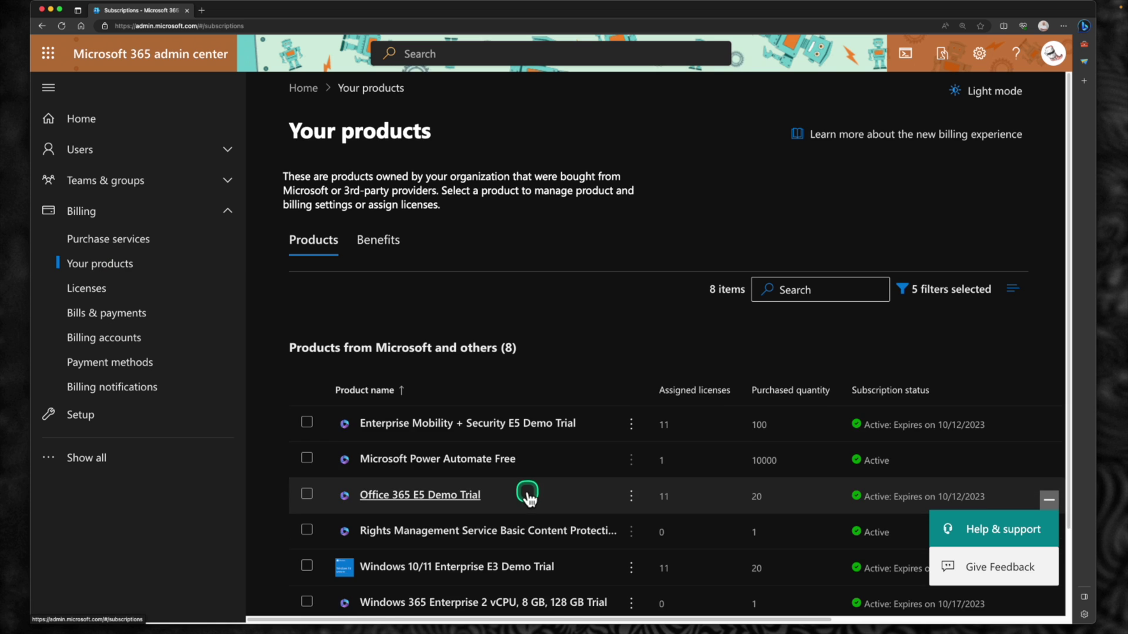
pyautogui.scroll(-2, 524, 495)
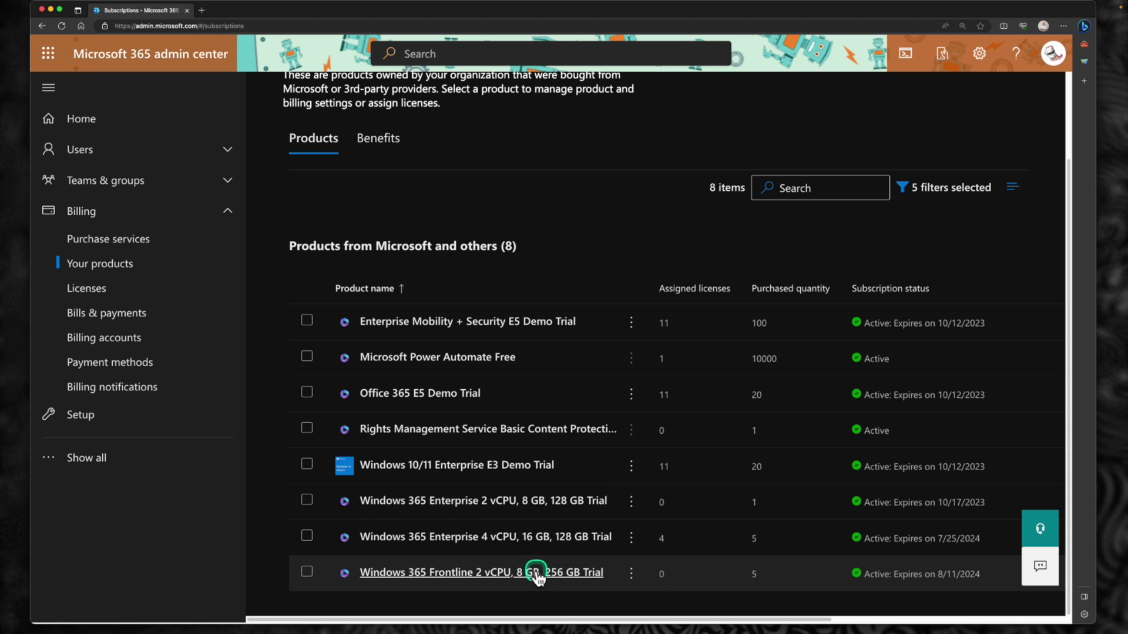
pyautogui.click(477, 572)
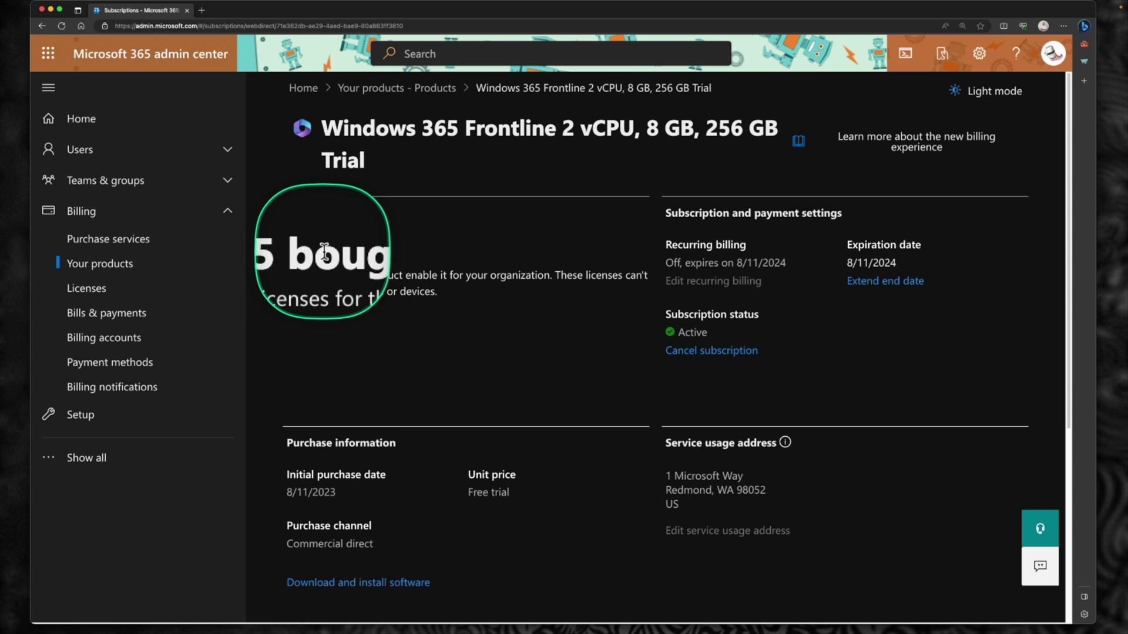
# - Examine the Frontline trial's license section, highlighting the purchased quantity and the statement about assigning licenses to users or devices
pyautogui.moveTo(437, 292); pyautogui.dragTo(557, 274)
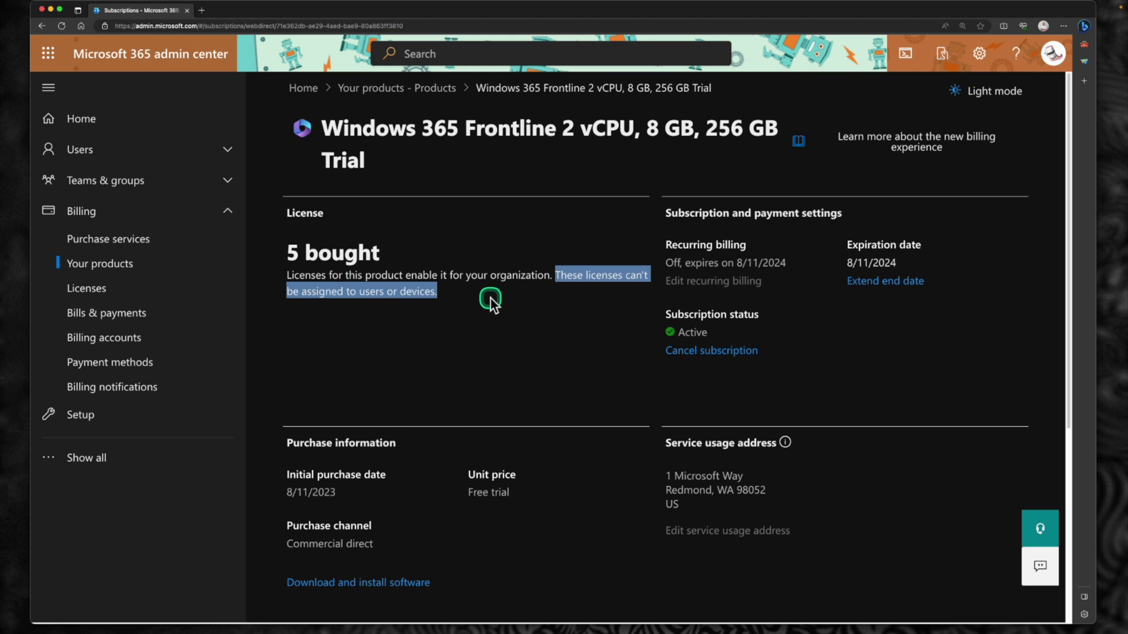
pyautogui.moveTo(477, 294); pyautogui.dragTo(302, 271)
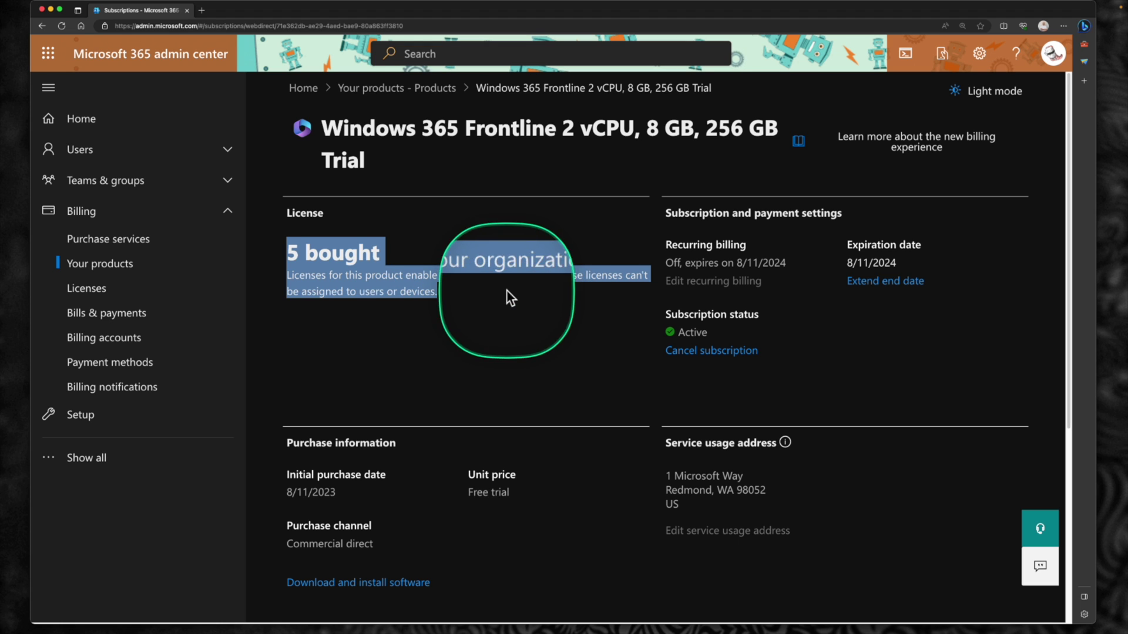
pyautogui.click(571, 302)
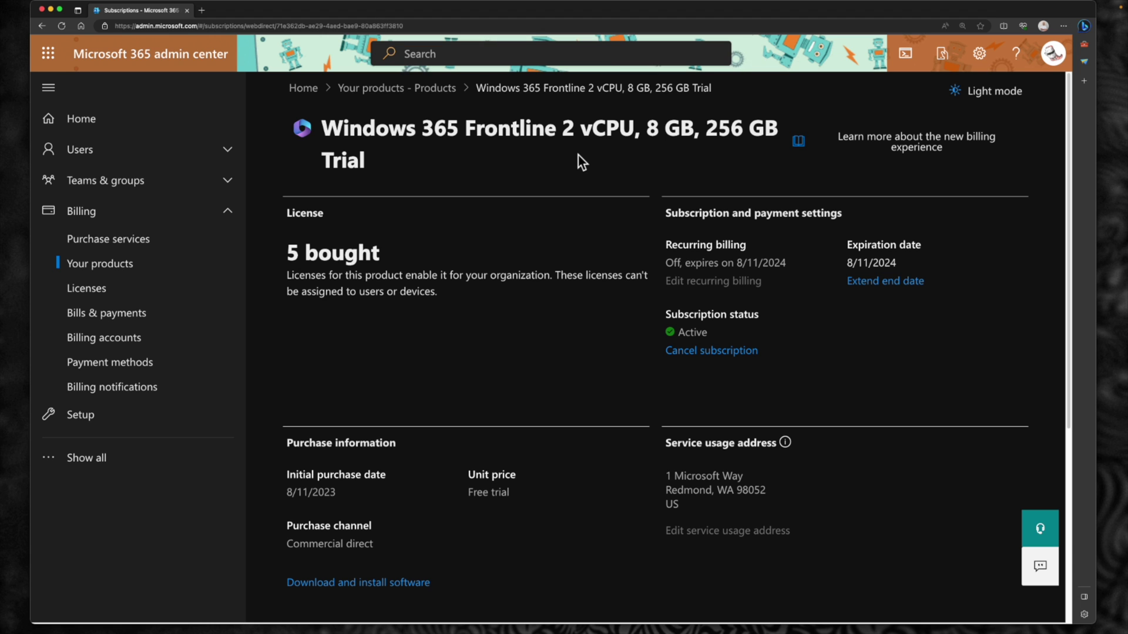
pyautogui.scroll(-2, 536, 272)
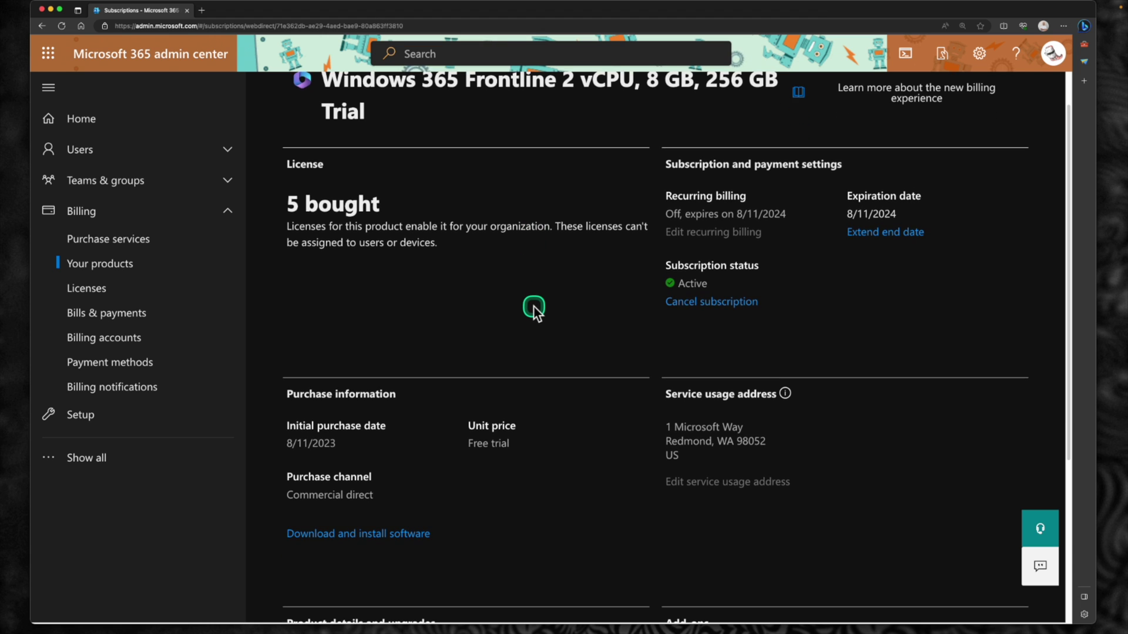
pyautogui.scroll(2, 534, 309)
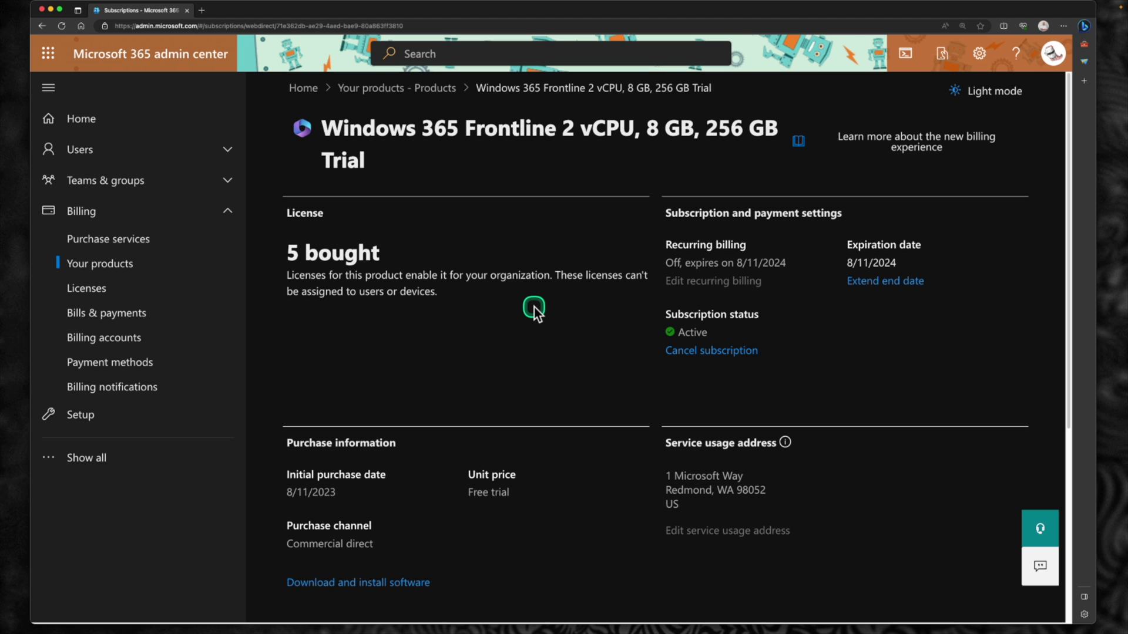
pyautogui.scroll(-2, 535, 305)
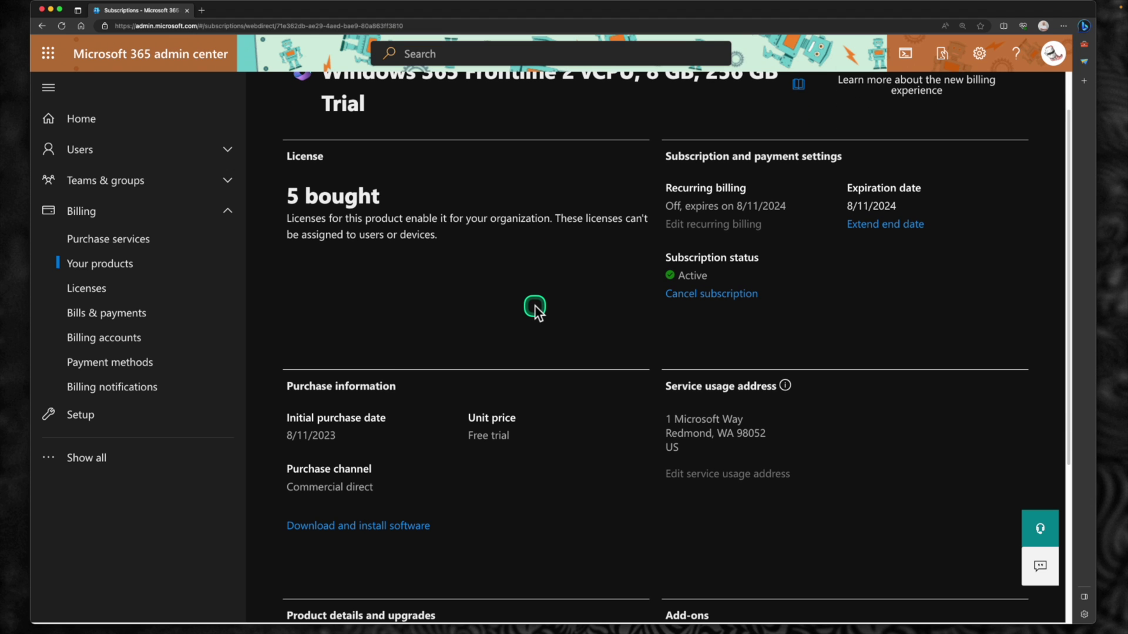
pyautogui.scroll(2, 362, 300)
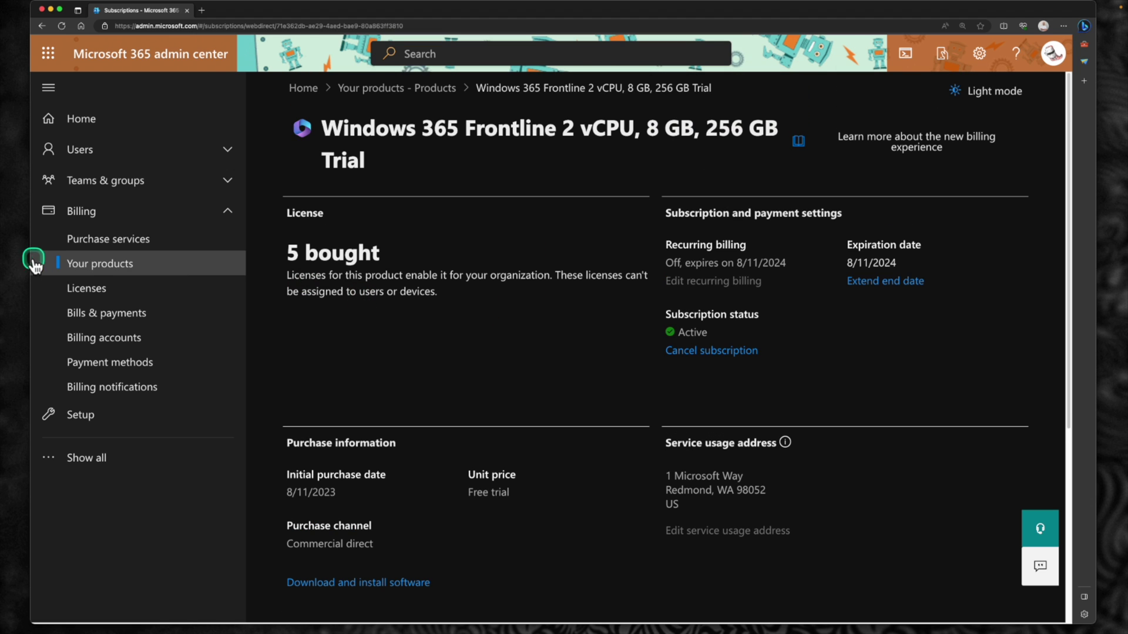
# - Return to the owned products and open the Windows 365 Enterprise 4 vCPU, 16 GB, 128 GB Trial to compare its license assignment
pyautogui.click(94, 266)
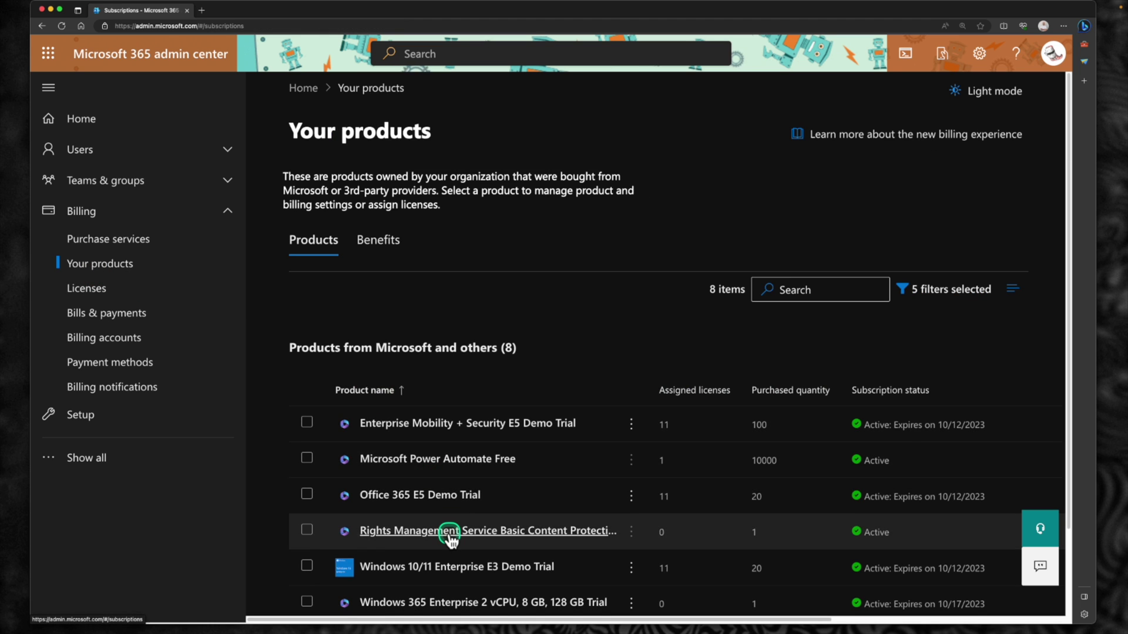
pyautogui.scroll(-3, 449, 532)
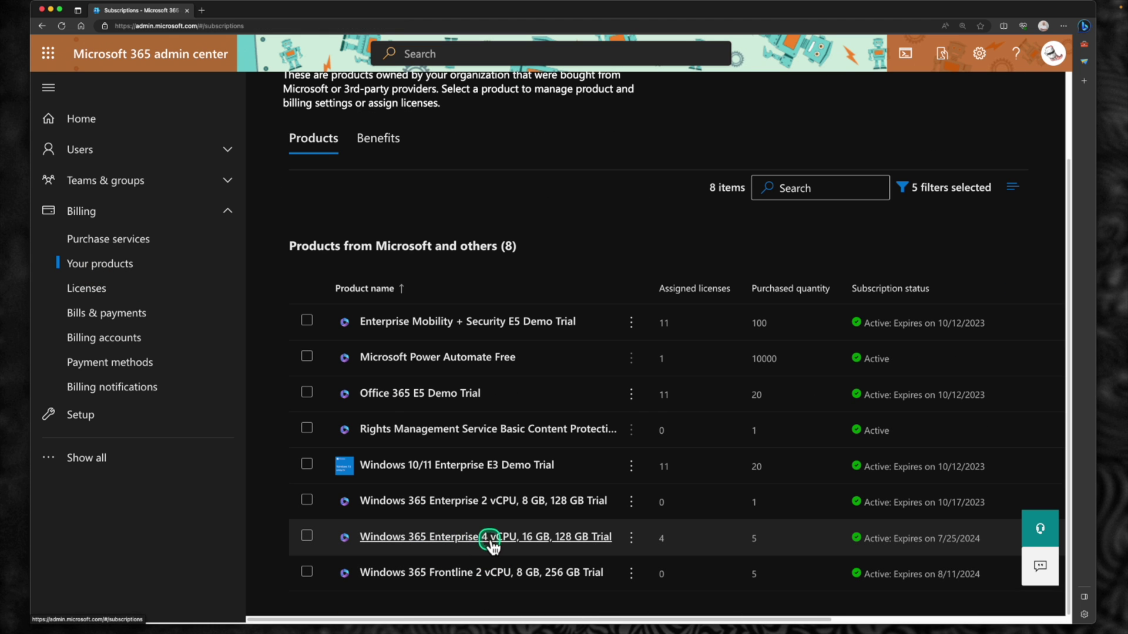
pyautogui.click(450, 537)
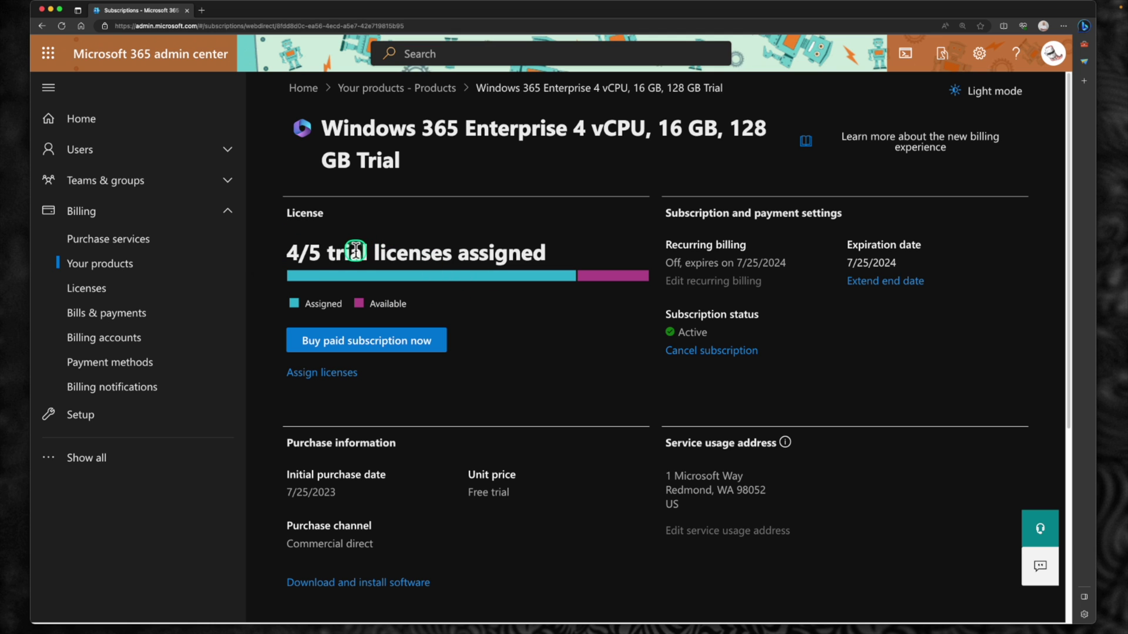
# - Go back to the owned products and reopen the Windows 365 Frontline 2 vCPU, 8 GB, 256 GB Trial details
pyautogui.click(100, 263)
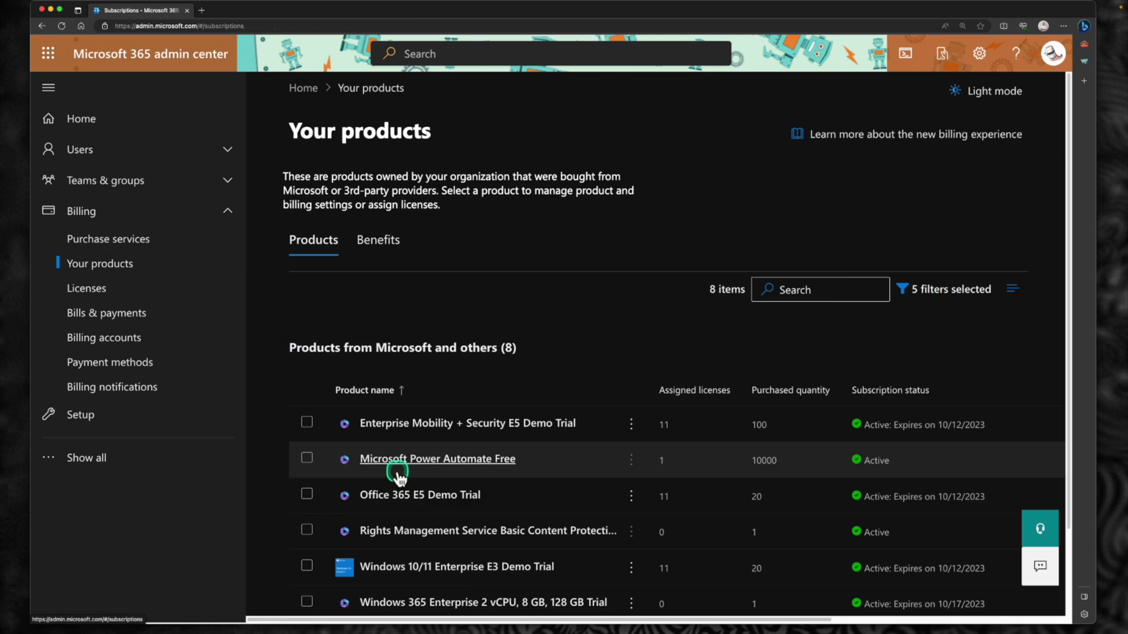
pyautogui.scroll(-3, 406, 499)
pyautogui.click(429, 581)
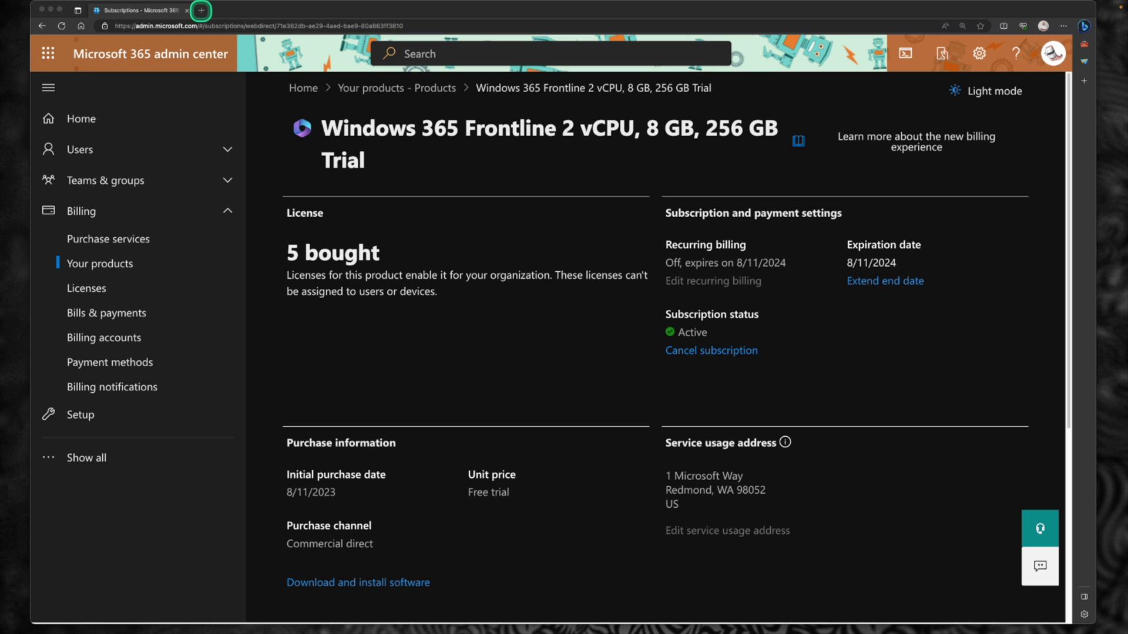
# - Open the Microsoft Intune admin center in a new browser tab and go to Cloud PC creation under Devices
pyautogui.click(202, 10)
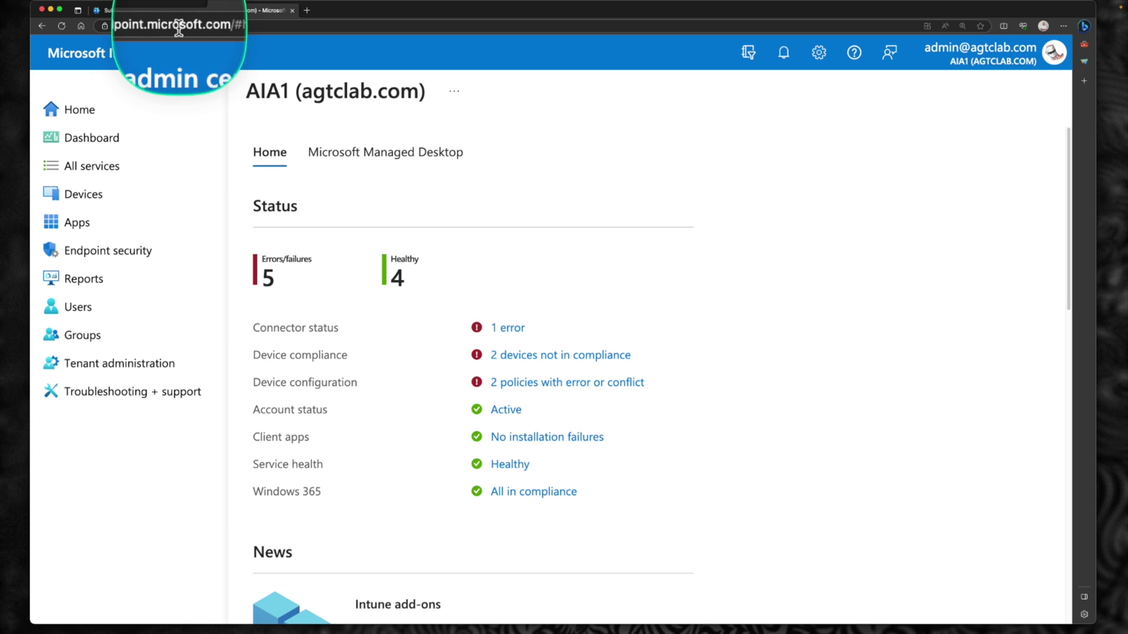
pyautogui.click(93, 195)
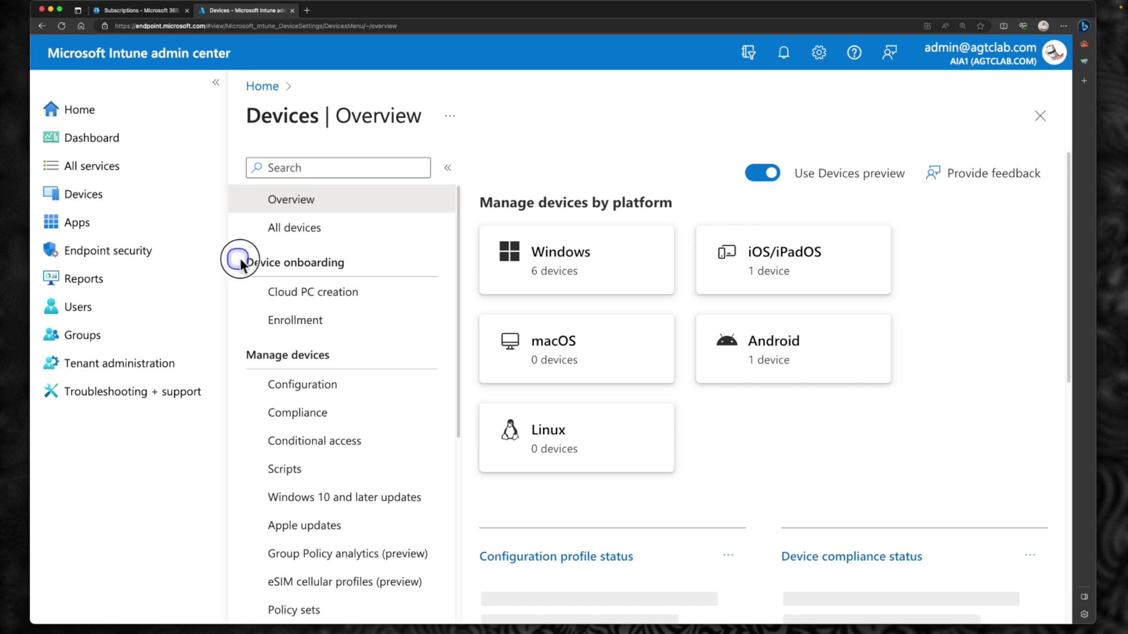
pyautogui.click(321, 294)
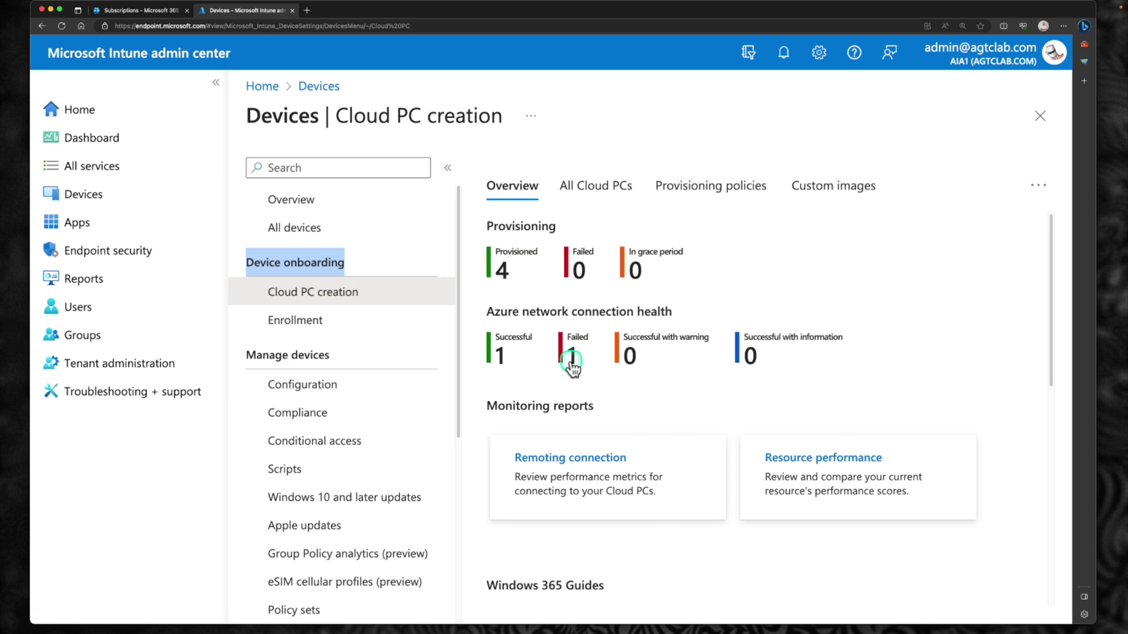
pyautogui.scroll(-1, 572, 368)
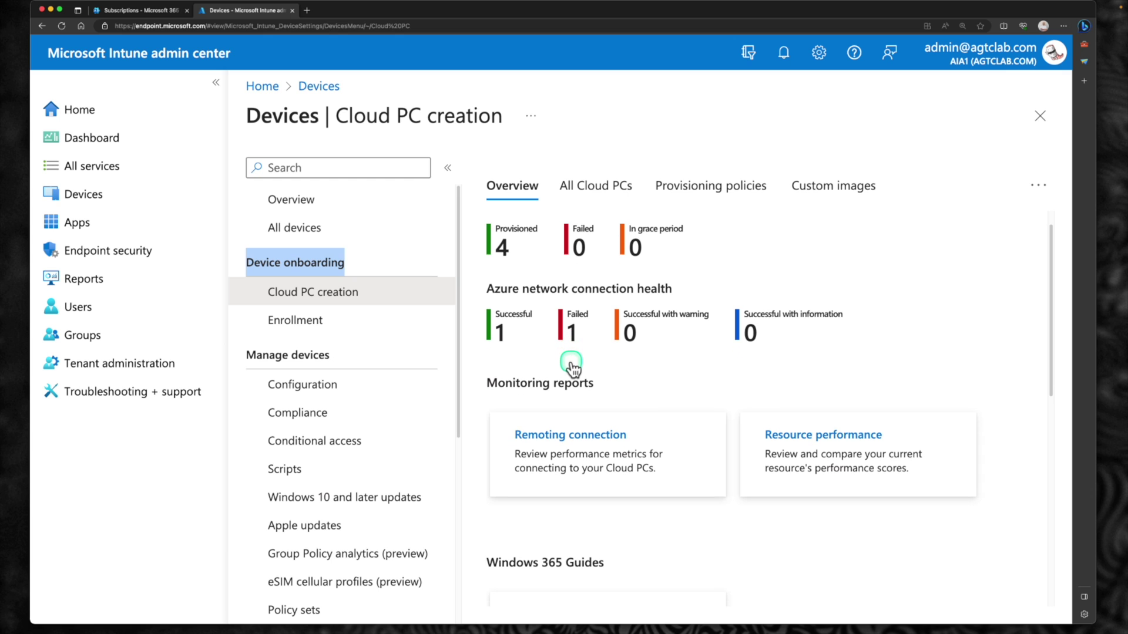
# - List all Cloud PCs and widen the PC type column so the full type of each Cloud PC is readable
pyautogui.click(609, 197)
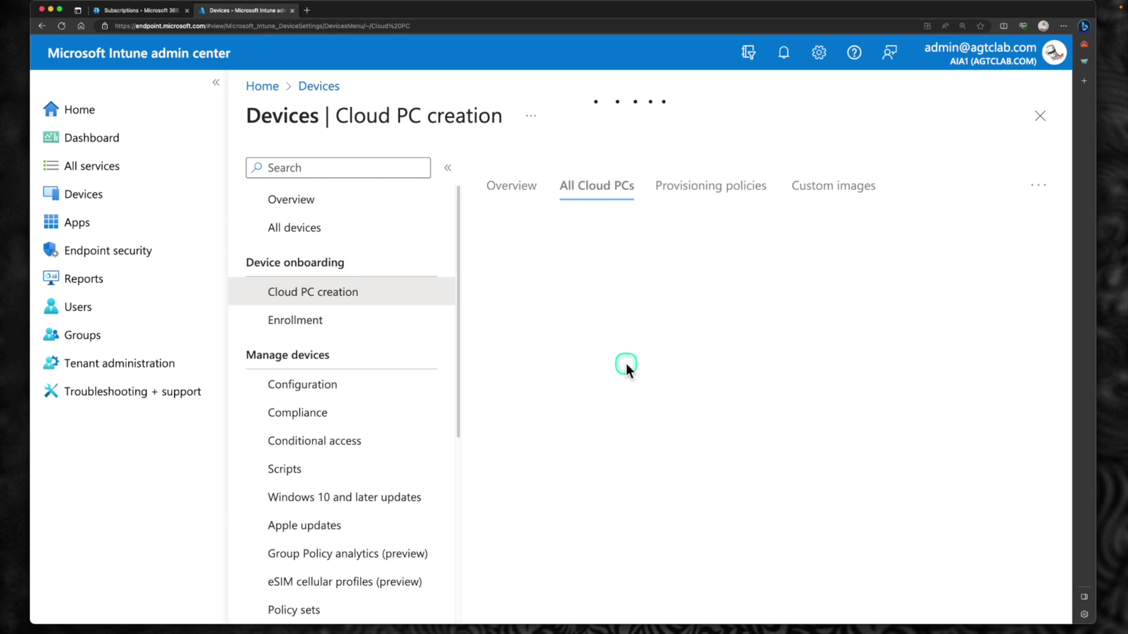
pyautogui.hscroll(10, 787, 486)
pyautogui.hscroll(-10, 786, 488)
pyautogui.hscroll(10, 784, 485)
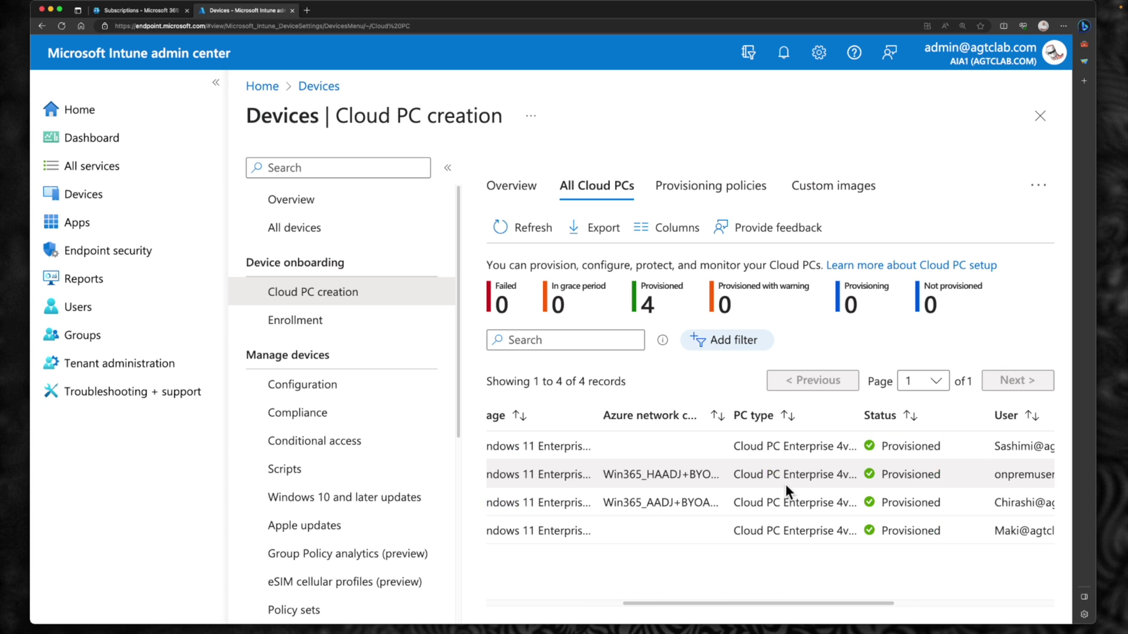
pyautogui.hscroll(-5, 785, 484)
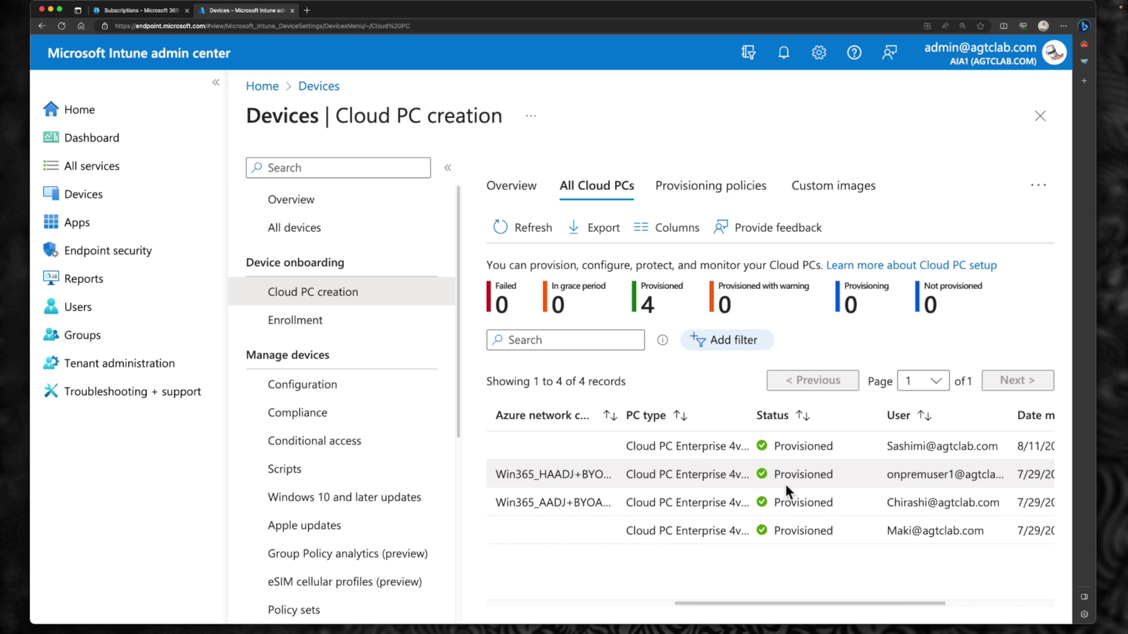
pyautogui.click(738, 421)
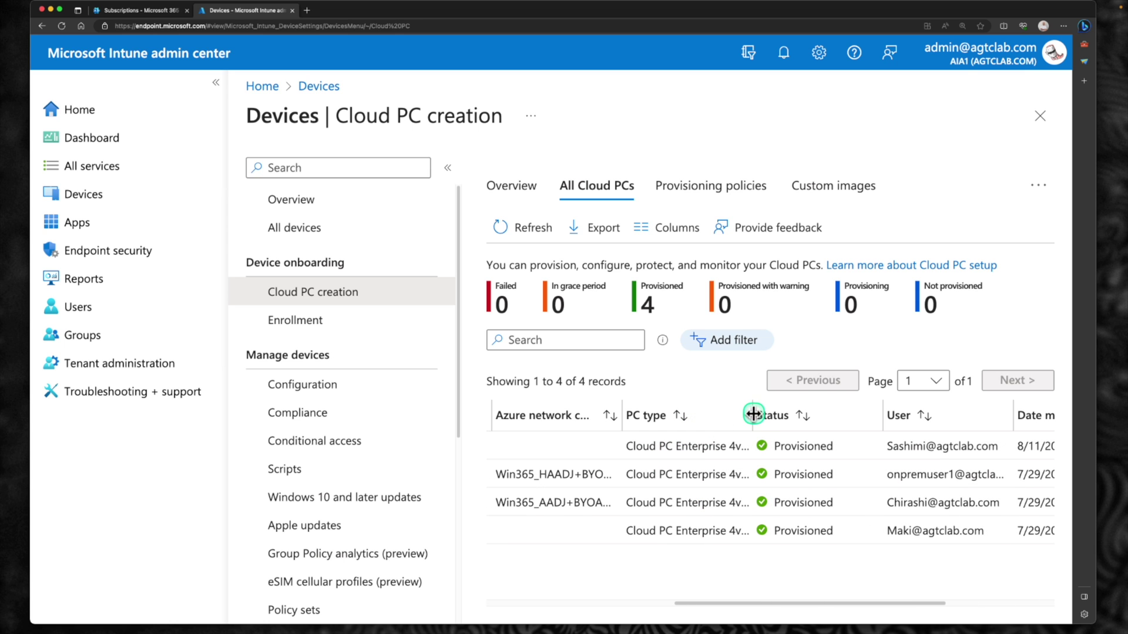
pyautogui.moveTo(835, 414); pyautogui.dragTo(842, 409)
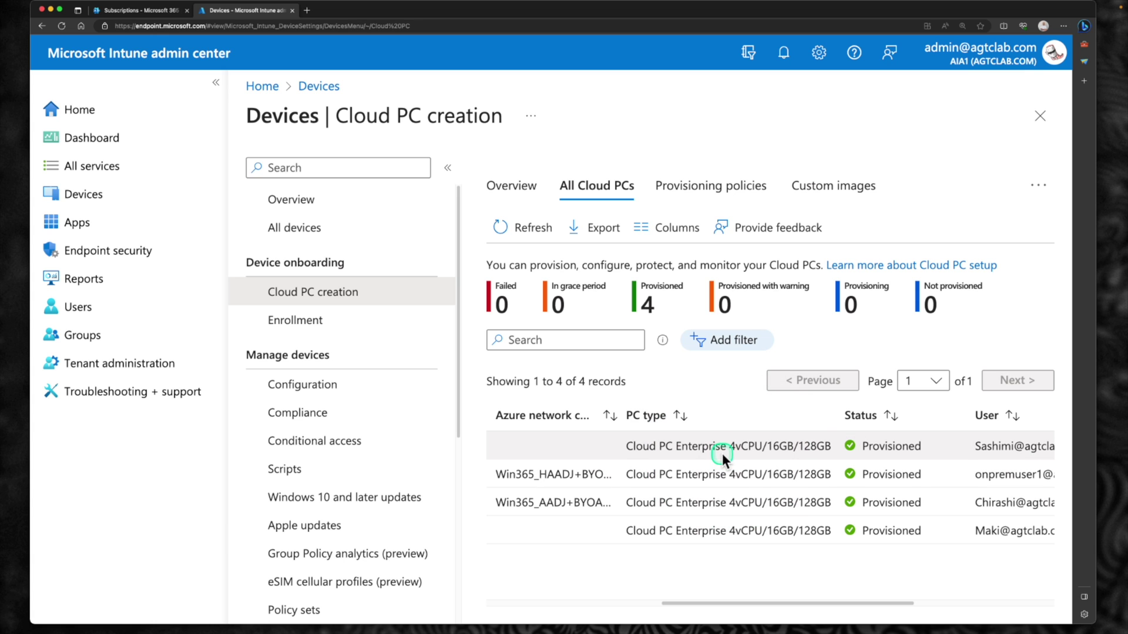
# - Show the existing Cloud PC provisioning policies and check which further Cloud PC creation pages are available
pyautogui.click(721, 198)
pyautogui.click(800, 187)
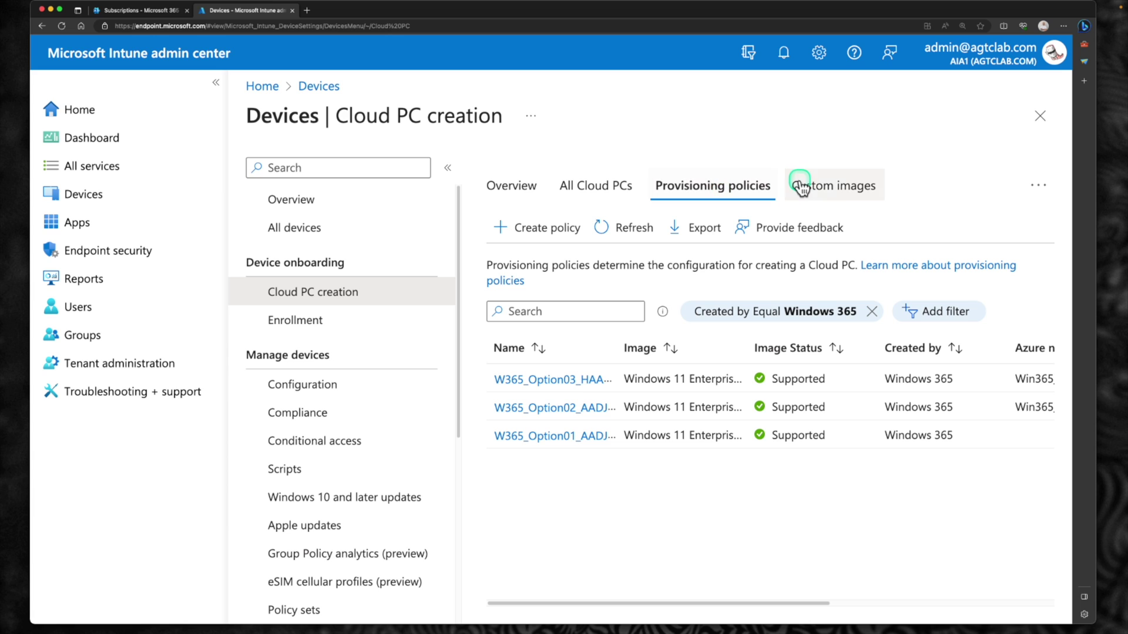
pyautogui.click(1037, 188)
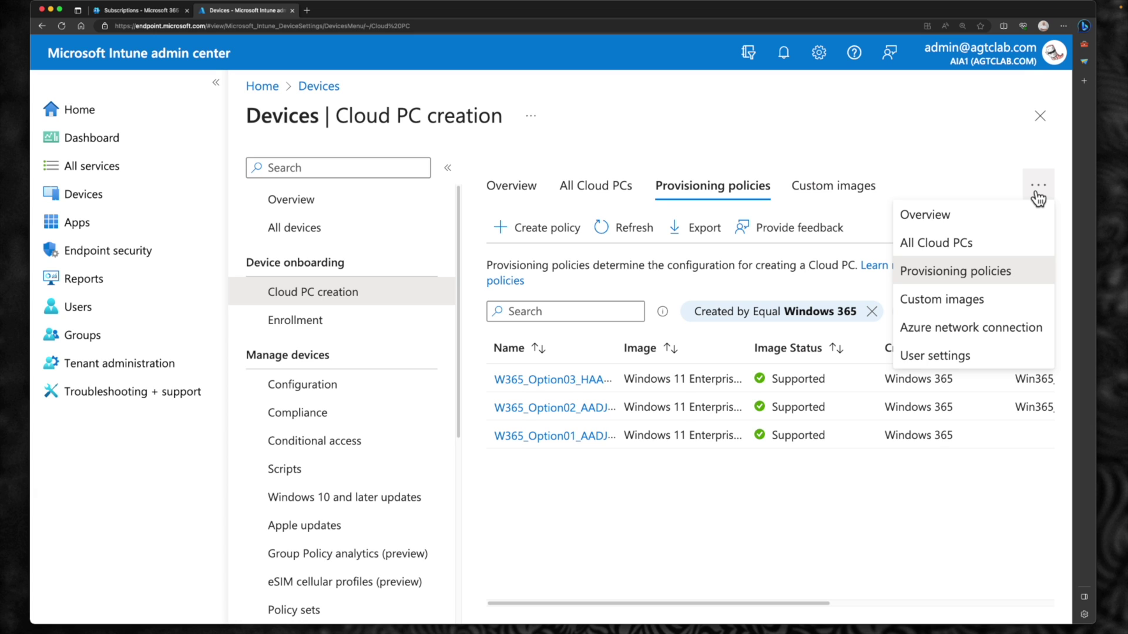
pyautogui.click(694, 198)
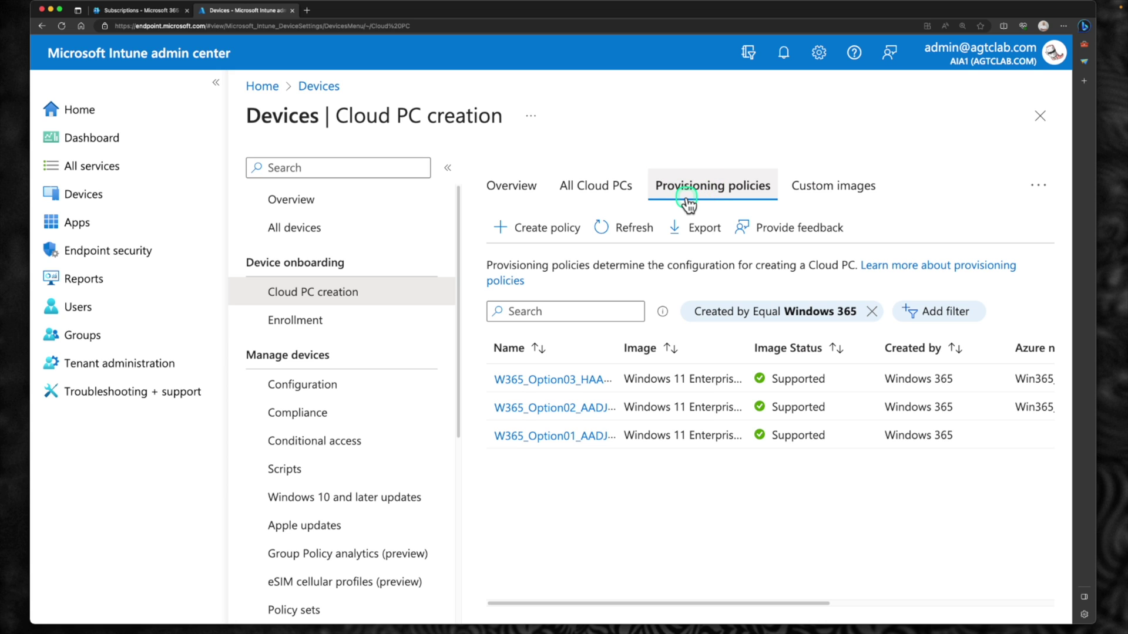
# - Start creating a provisioning policy and look over the license type and join type options among its general settings
pyautogui.click(559, 235)
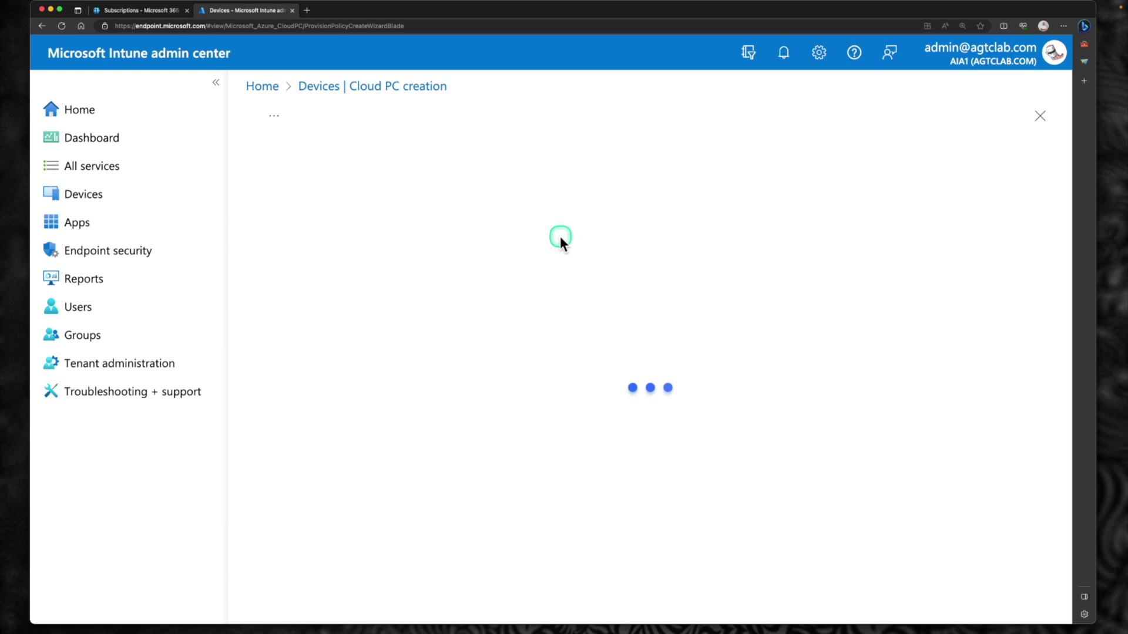
pyautogui.scroll(-1, 450, 316)
pyautogui.scroll(1, 451, 318)
pyautogui.scroll(-2, 451, 318)
pyautogui.scroll(-1, 662, 362)
pyautogui.scroll(4, 662, 362)
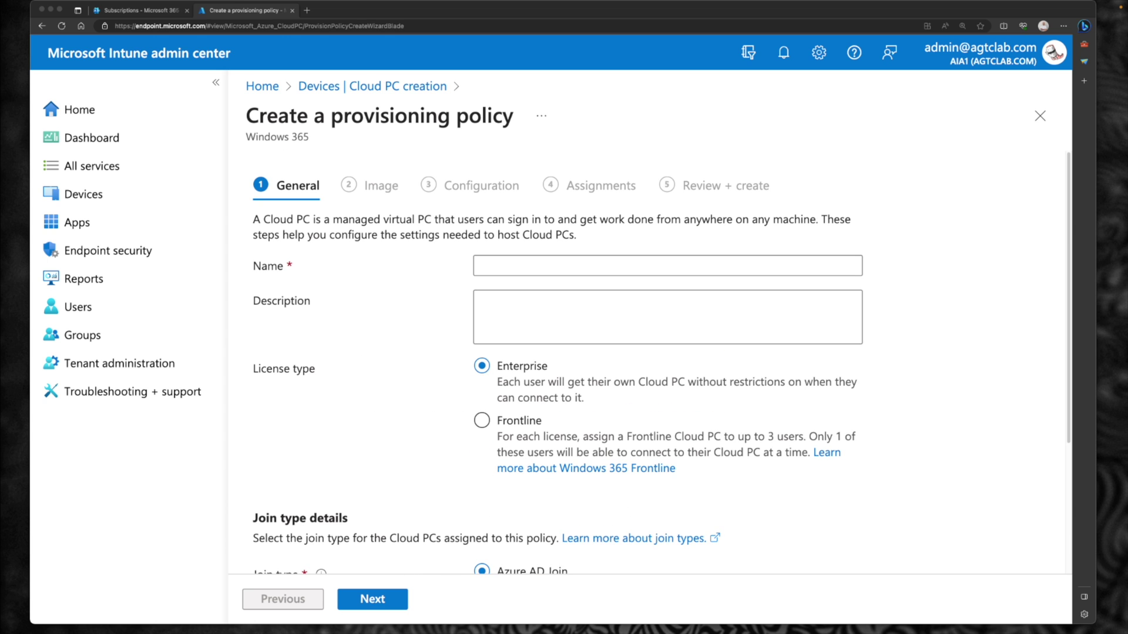
pyautogui.scroll(-4, 661, 363)
pyautogui.scroll(4, 661, 363)
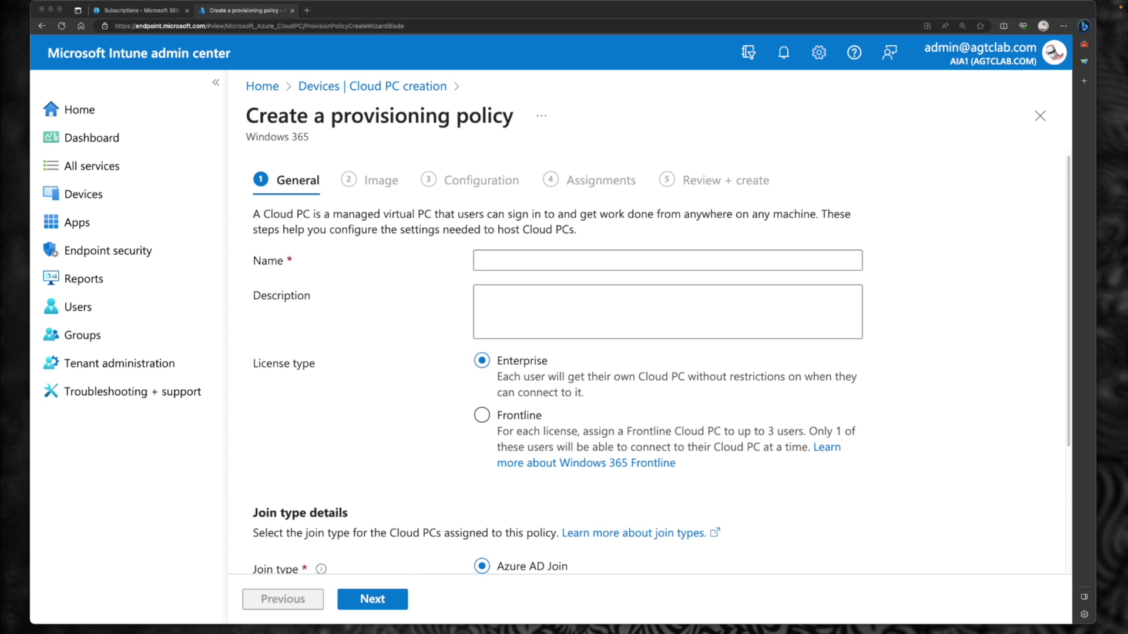
# - Start a new Security group and enter "Windows 365 Frontline User Group" as both its name and its description
pyautogui.click(104, 338)
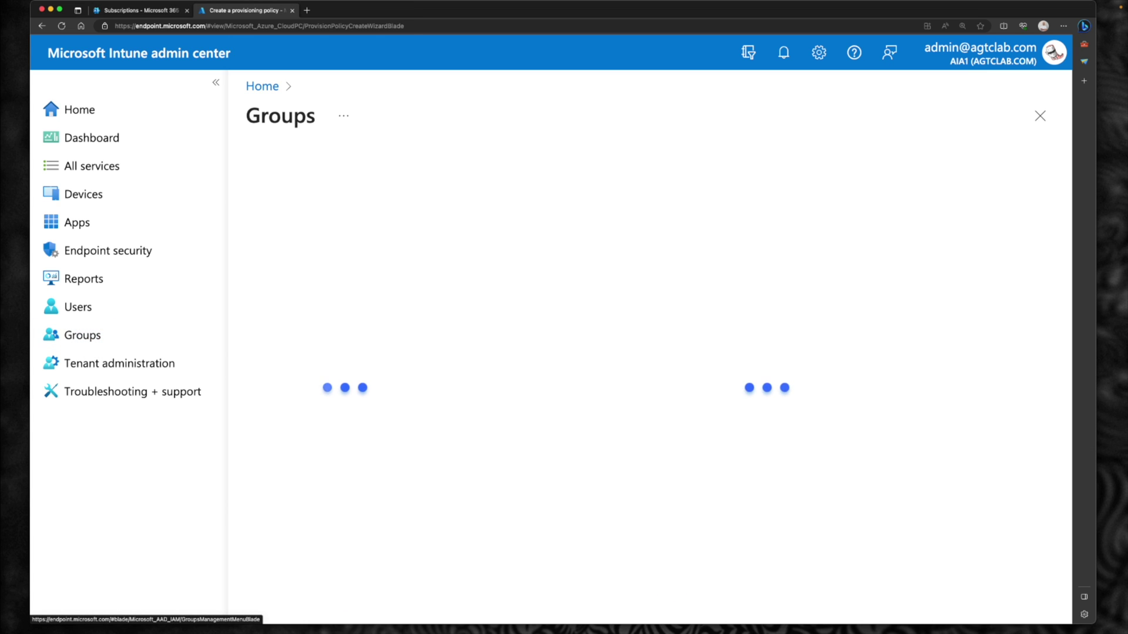
pyautogui.click(555, 180)
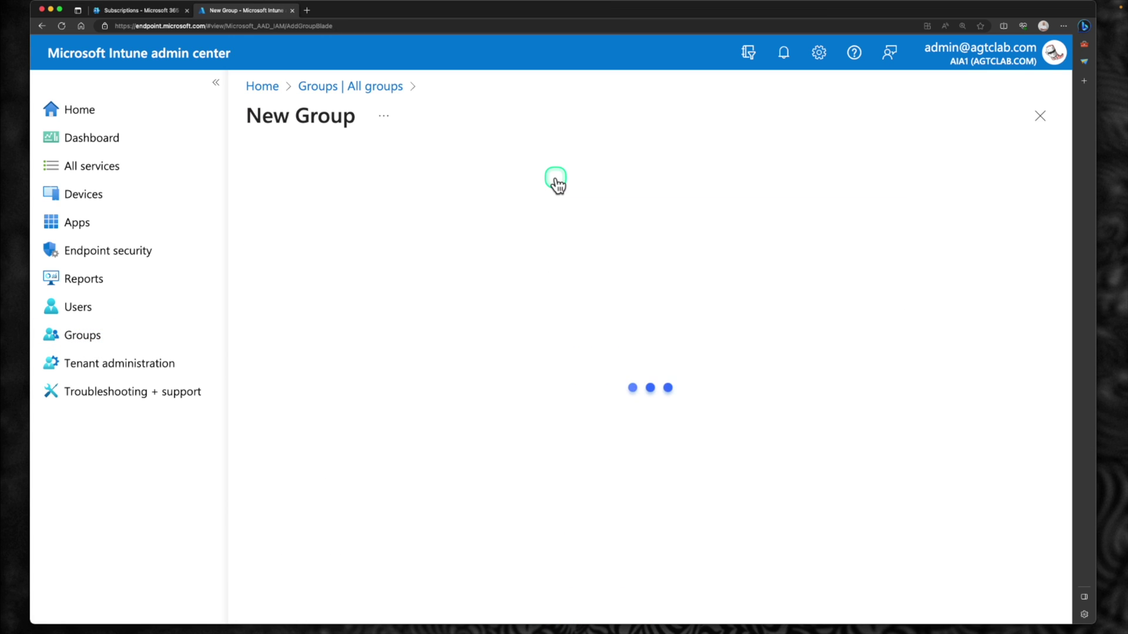
pyautogui.click(281, 233)
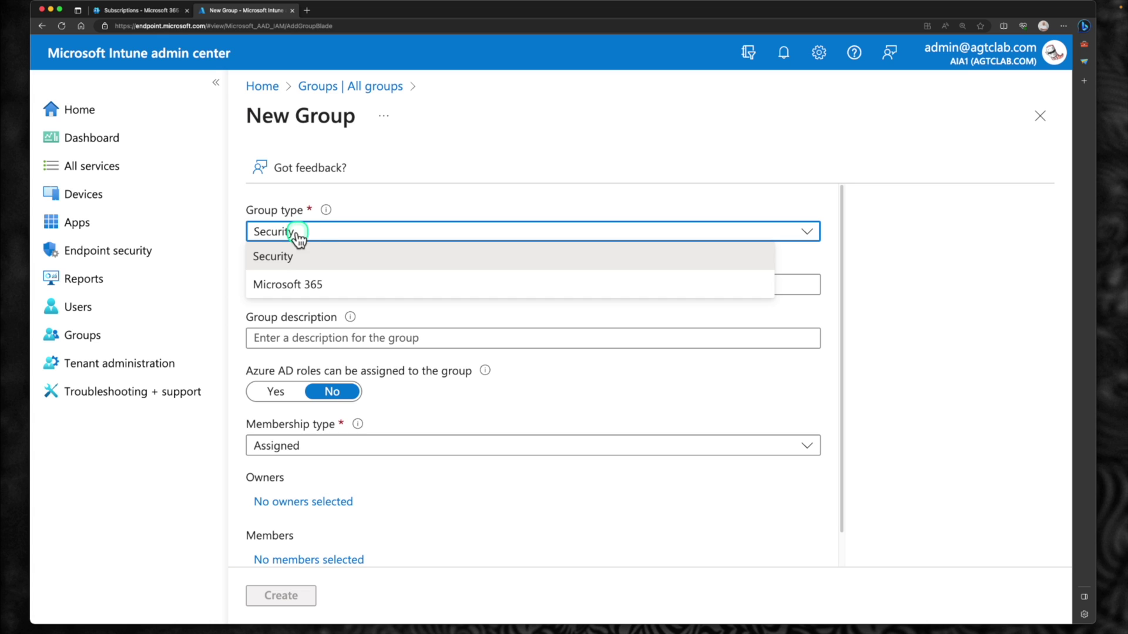
pyautogui.click(275, 265)
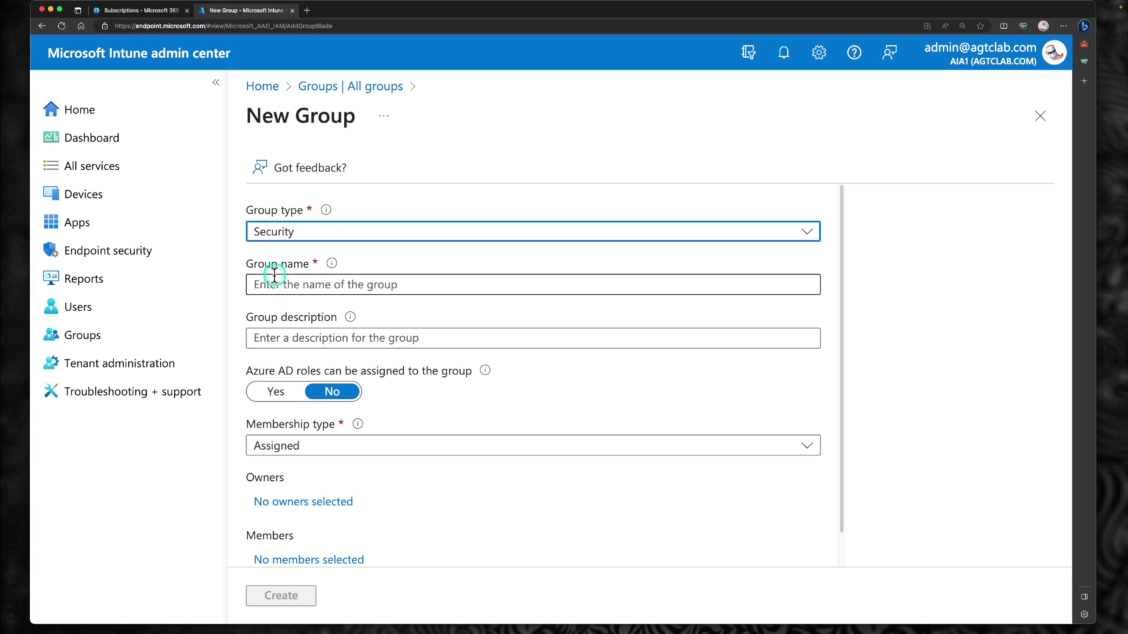
pyautogui.click(276, 281)
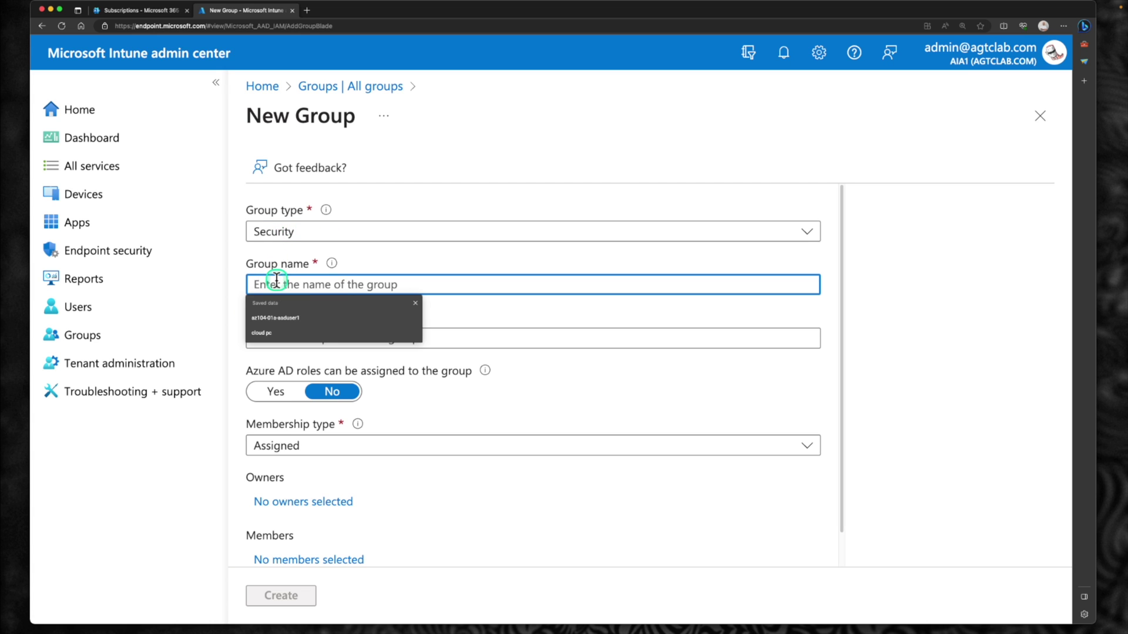
pyautogui.write('Windows 365 Frontline User Group')
pyautogui.press('super+c')
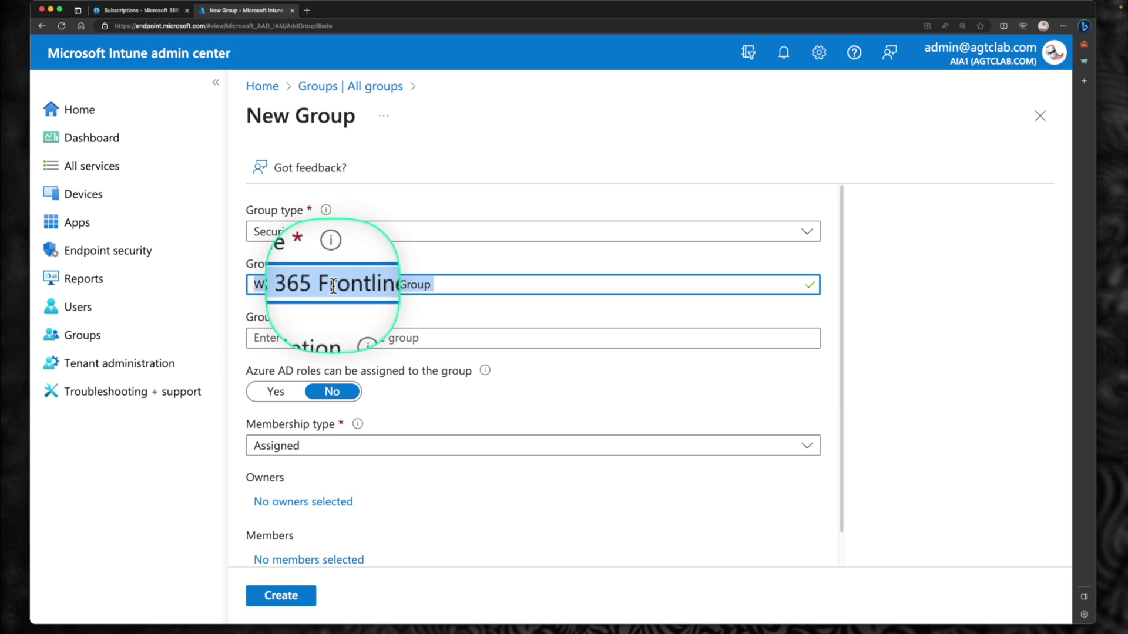
pyautogui.click(356, 340)
pyautogui.press('super+v')
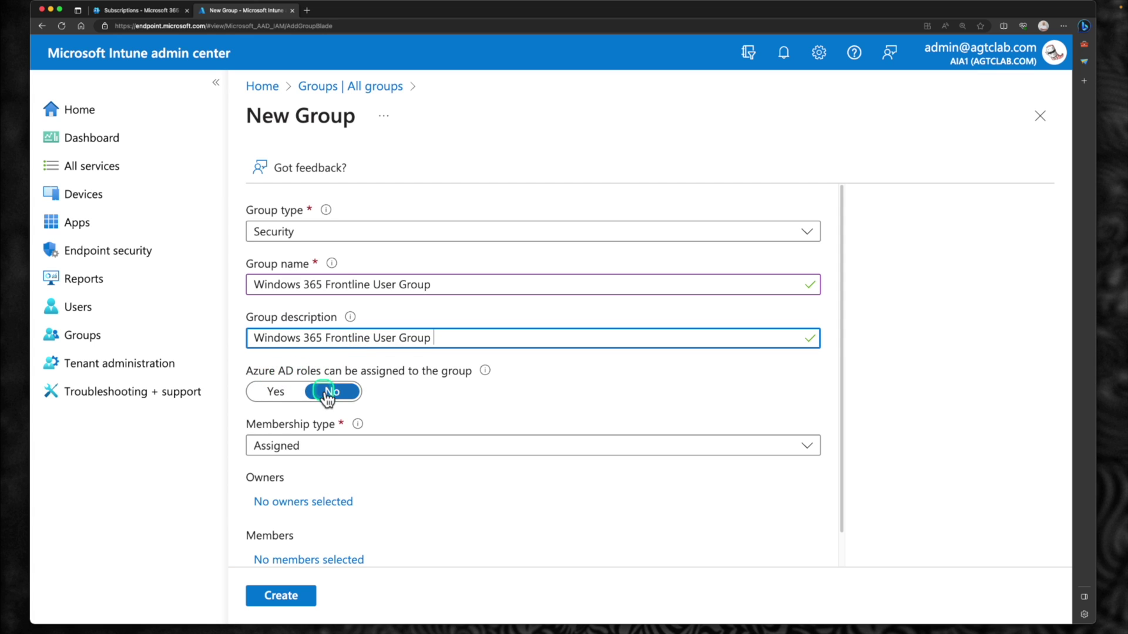
# - Open the member selection for the group, restrict it to users, and mark the tenant admin account and the first three sushi-named users
pyautogui.scroll(-1, 352, 407)
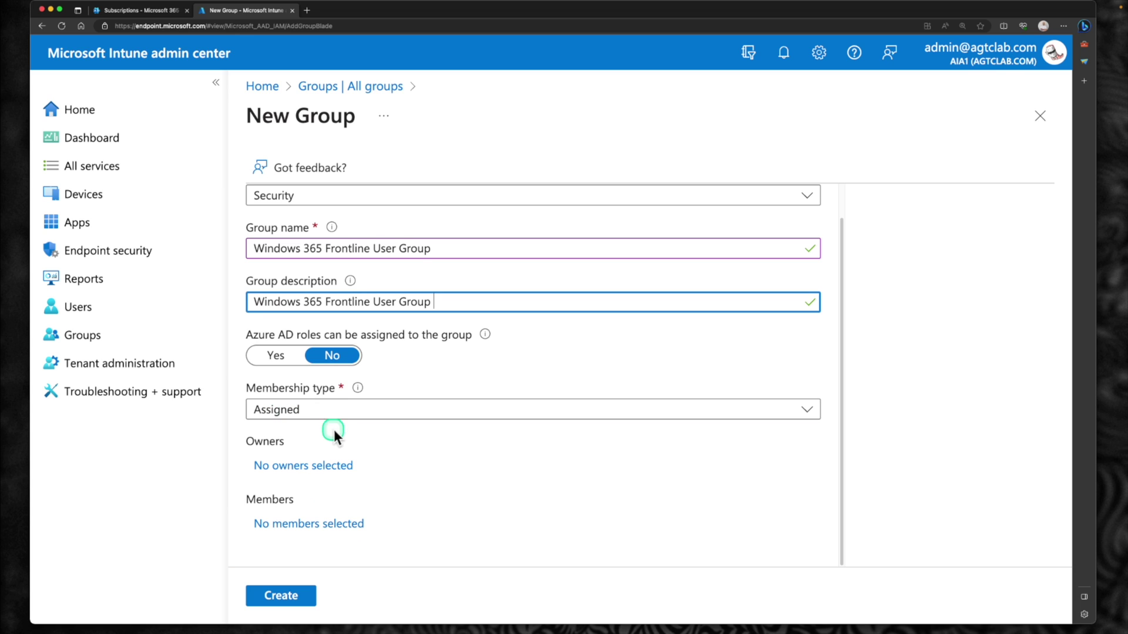
pyautogui.click(300, 524)
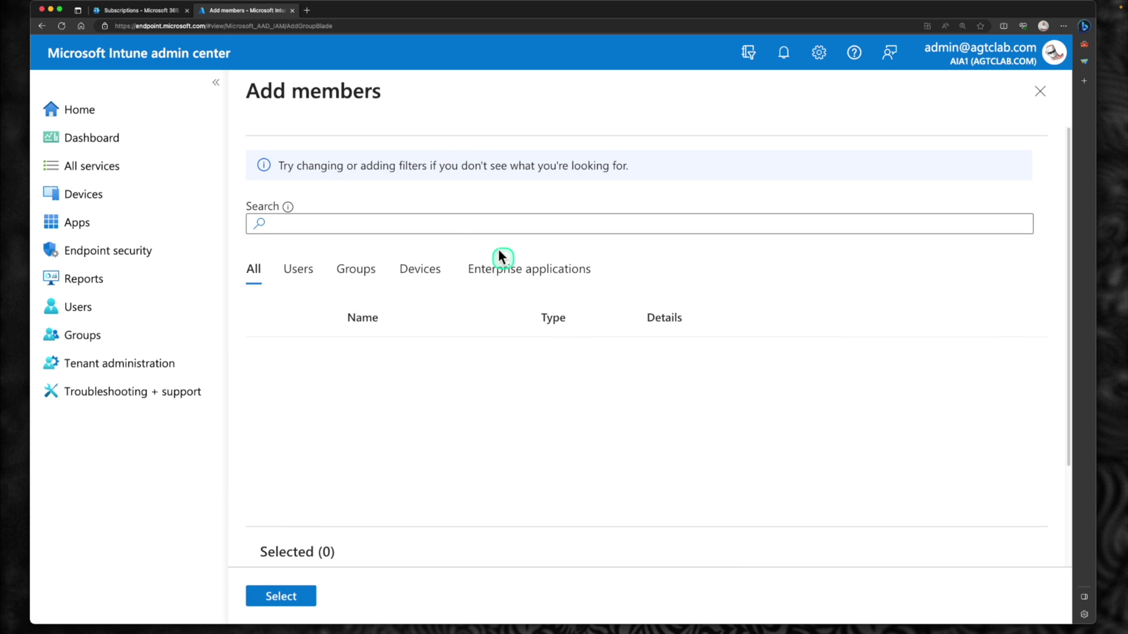
pyautogui.click(305, 275)
pyautogui.scroll(-1, 449, 353)
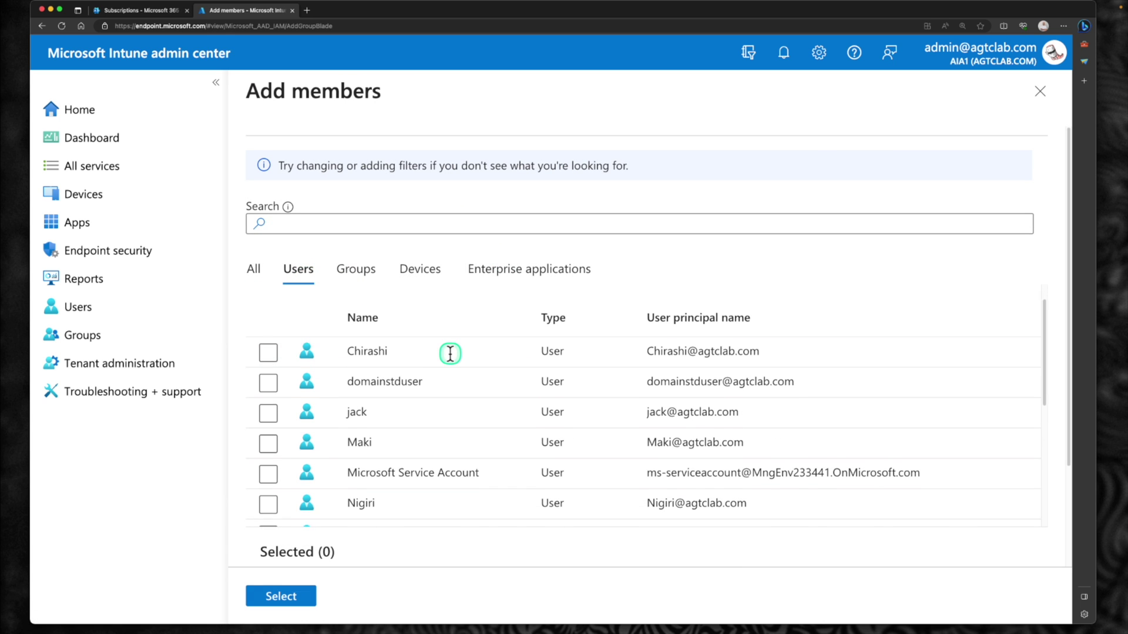
pyautogui.scroll(1, 449, 352)
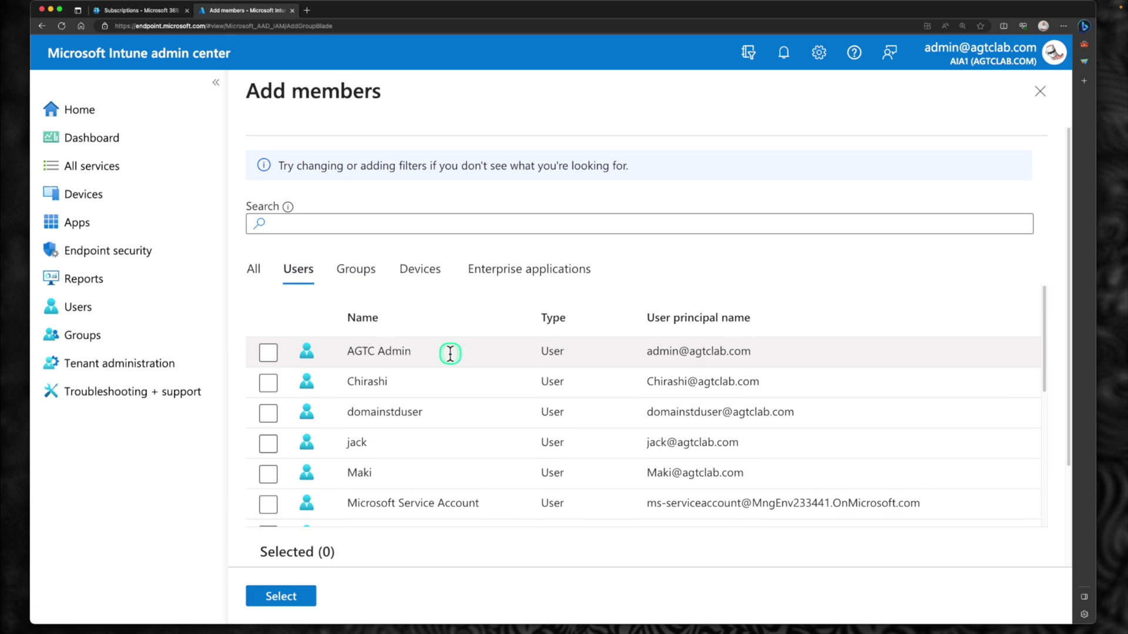
pyautogui.click(269, 355)
pyautogui.click(269, 383)
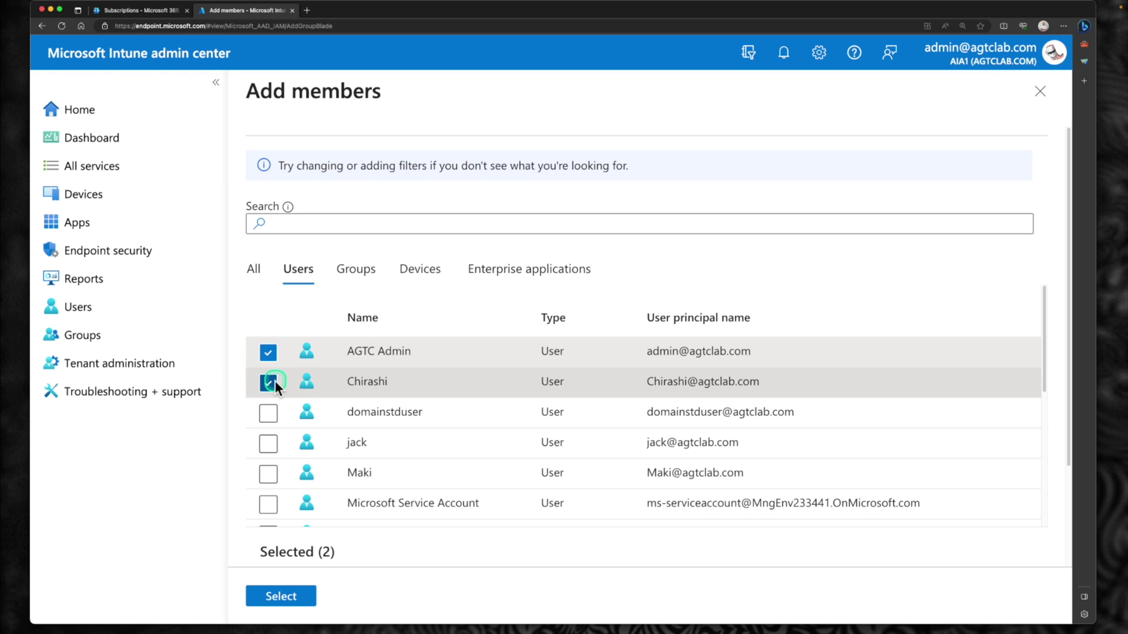
pyautogui.scroll(-2, 271, 399)
pyautogui.click(269, 404)
pyautogui.scroll(-1, 282, 428)
pyautogui.click(269, 431)
pyautogui.scroll(-4, 269, 435)
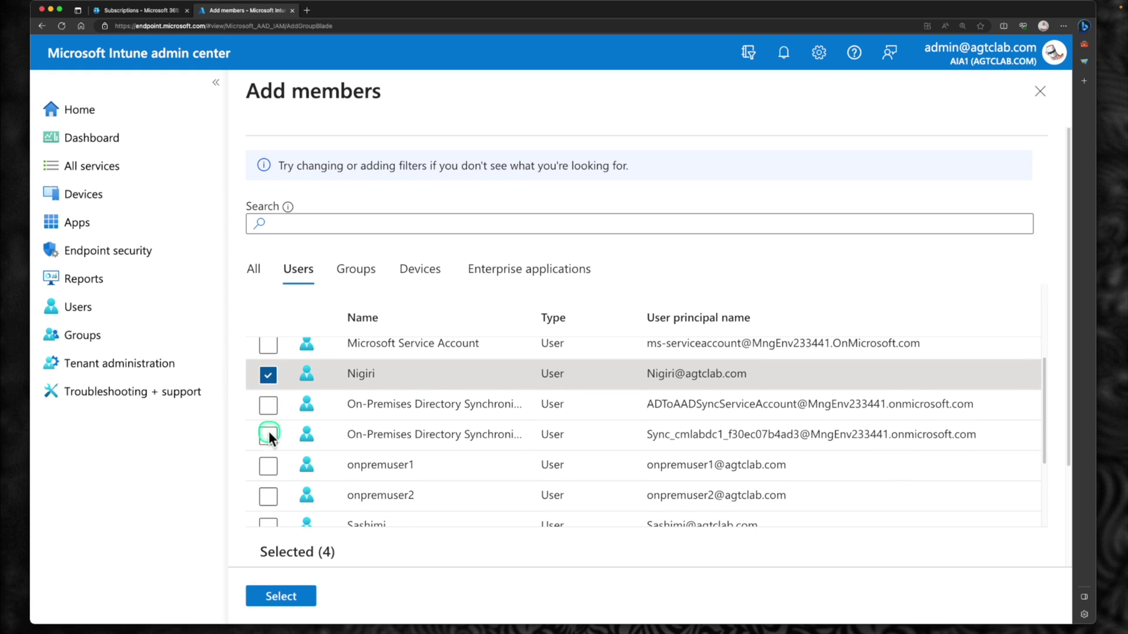
# - Also mark onpremuser1, onpremuser2 and the remaining three sushi-named users as group members
pyautogui.click(267, 390)
pyautogui.click(269, 416)
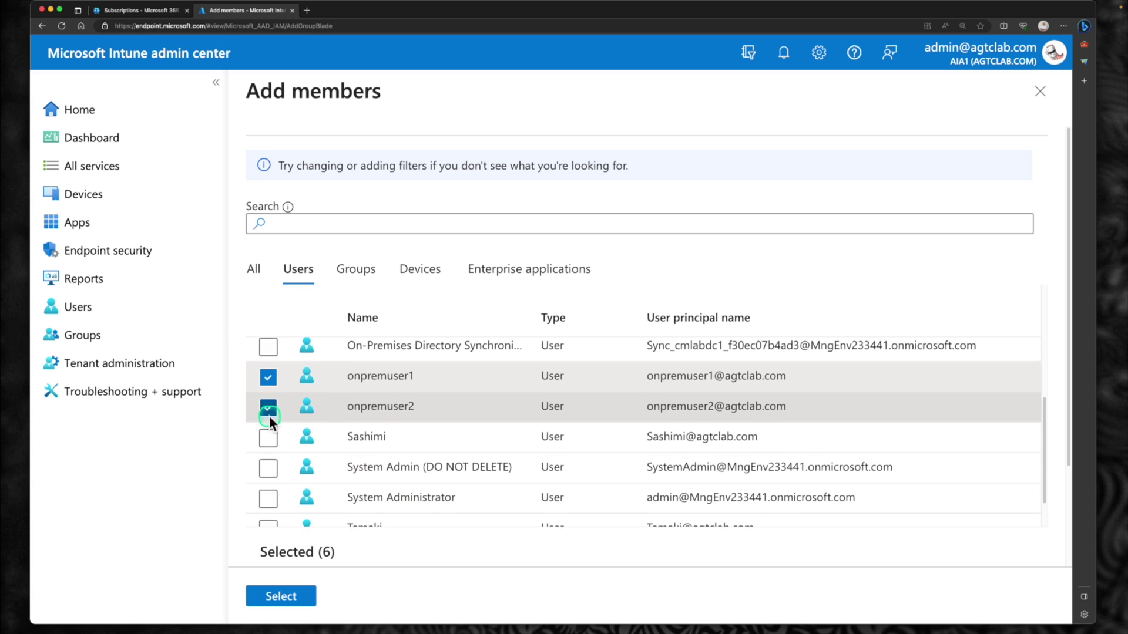
pyautogui.scroll(-1, 269, 416)
pyautogui.click(269, 416)
pyautogui.click(271, 506)
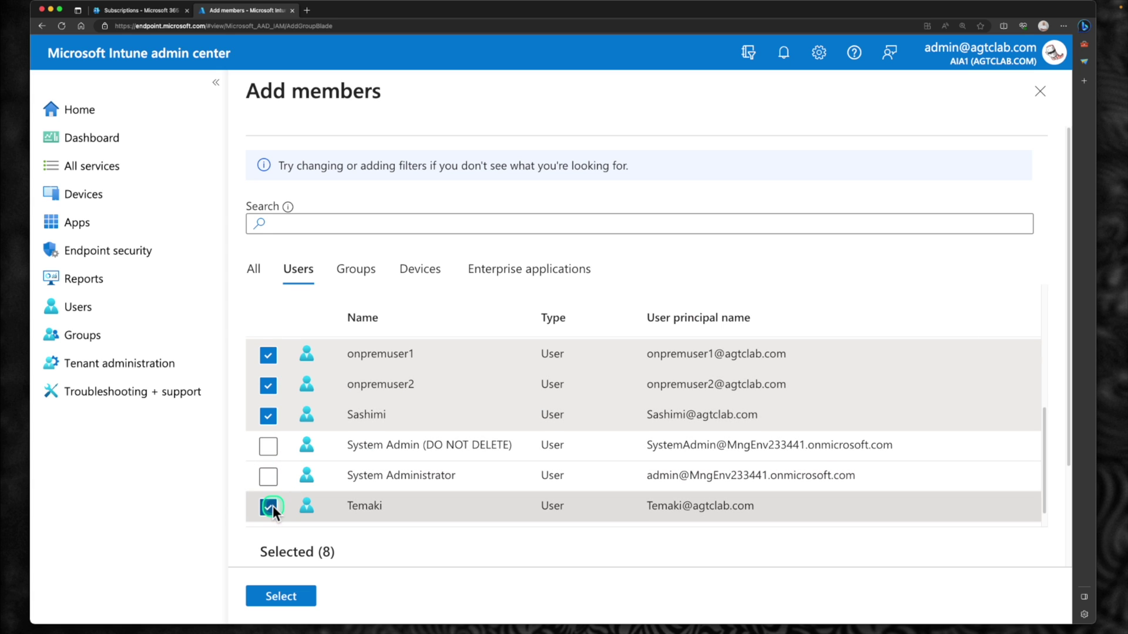
pyautogui.scroll(-1, 273, 505)
pyautogui.click(273, 507)
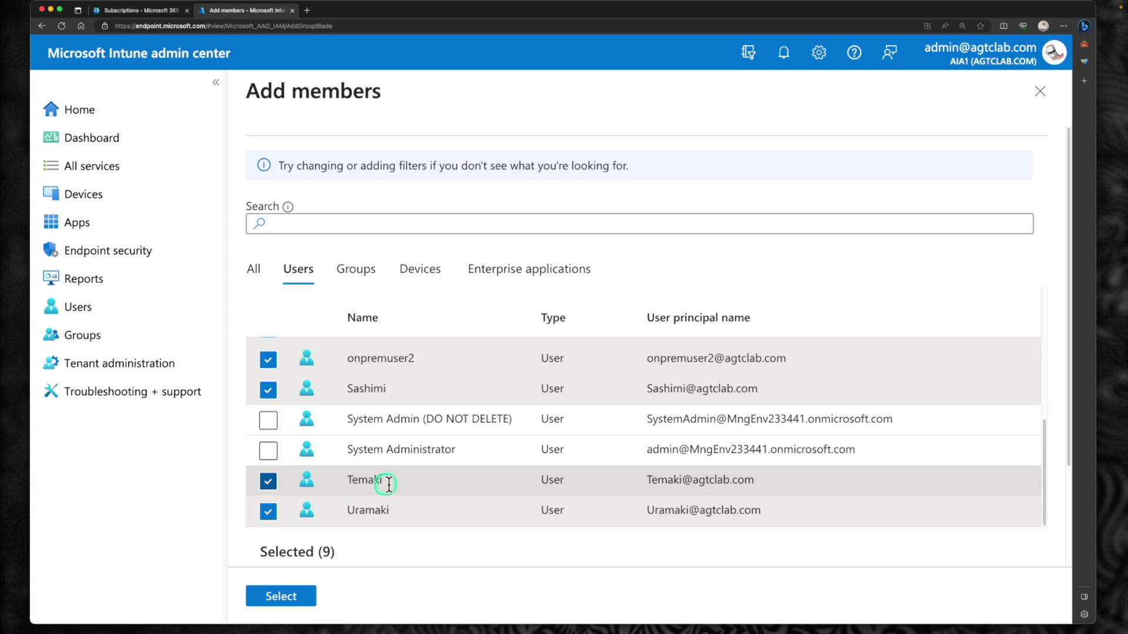
# - Check the marked users, add them as members and create the group
pyautogui.scroll(5, 404, 485)
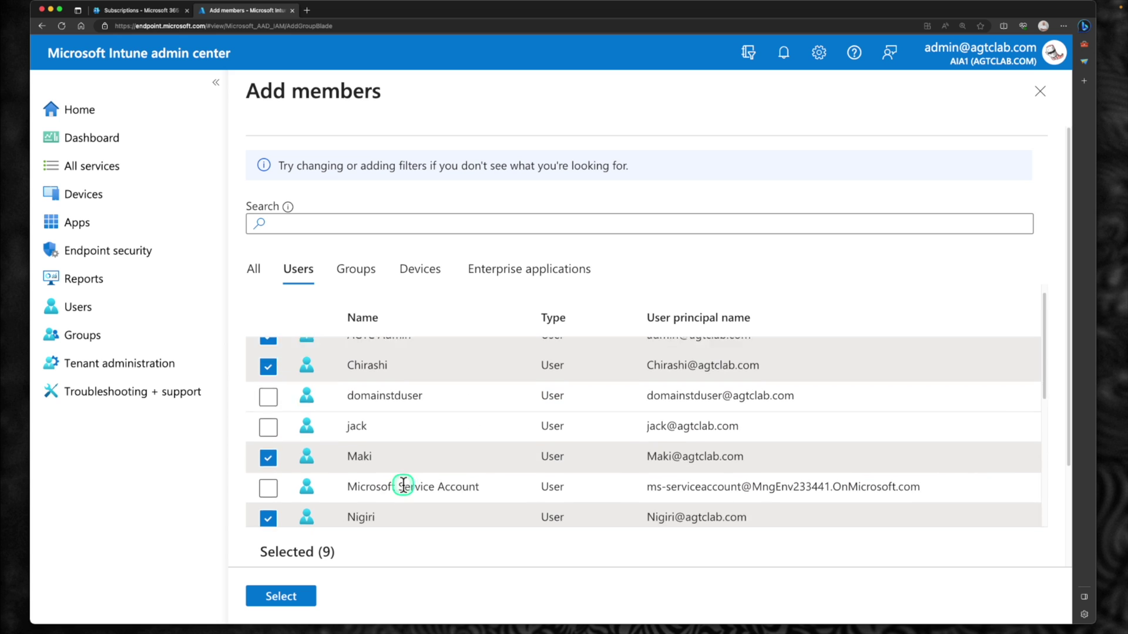
pyautogui.click(296, 600)
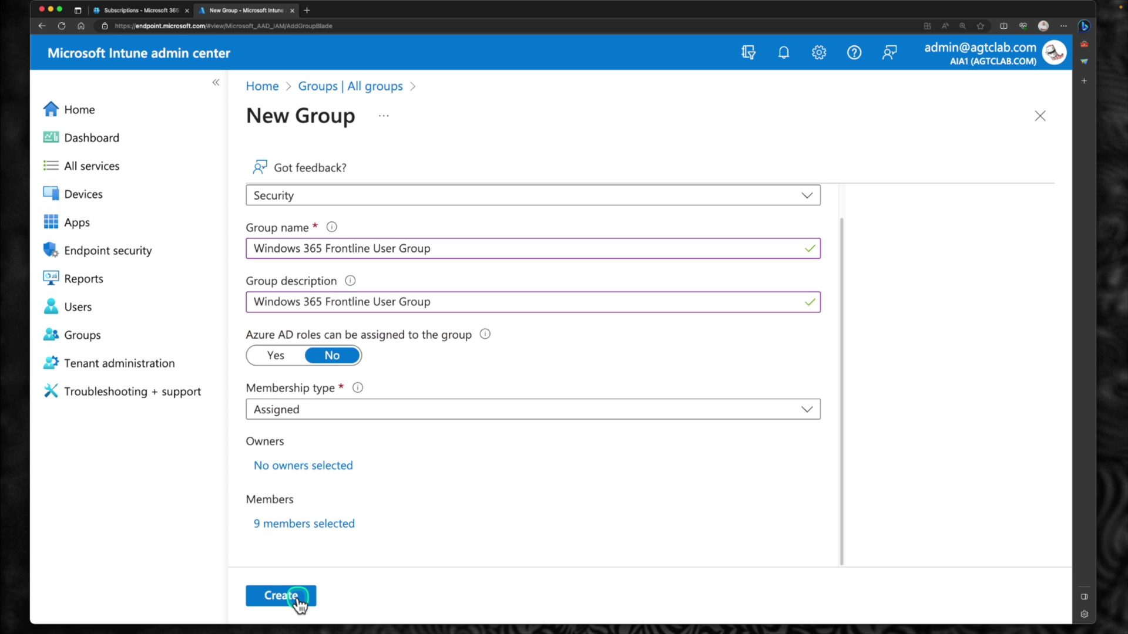
pyautogui.click(304, 598)
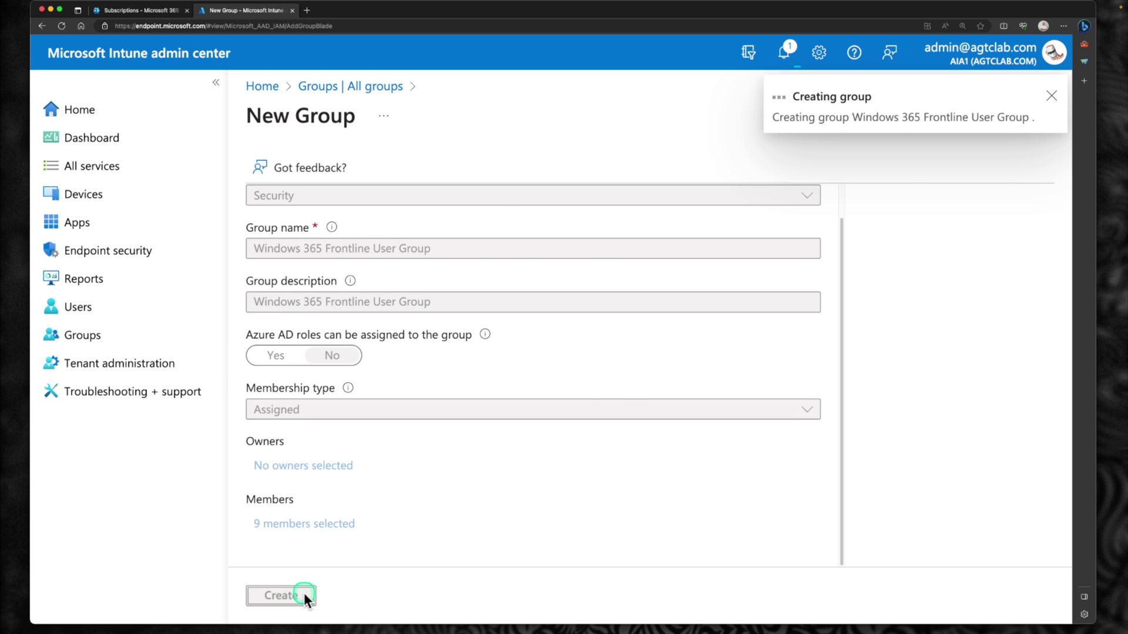
# - Refresh the list of all groups, open Windows 365 Frontline User Group and review its direct members
pyautogui.click(713, 176)
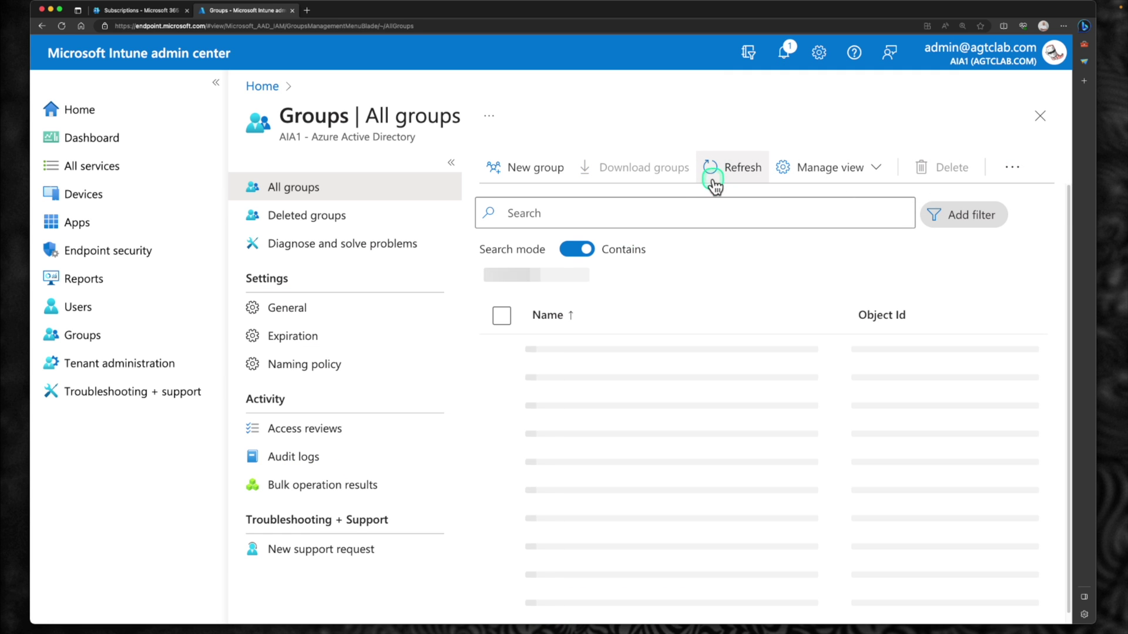
pyautogui.scroll(-10, 658, 411)
pyautogui.scroll(-5, 674, 444)
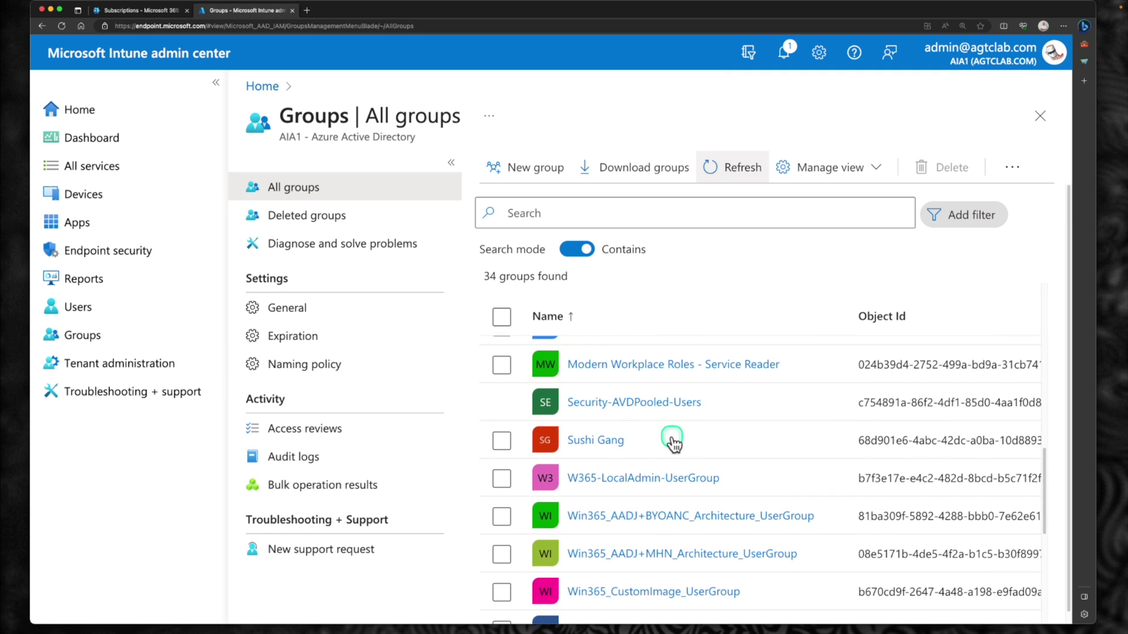
pyautogui.scroll(-2, 674, 443)
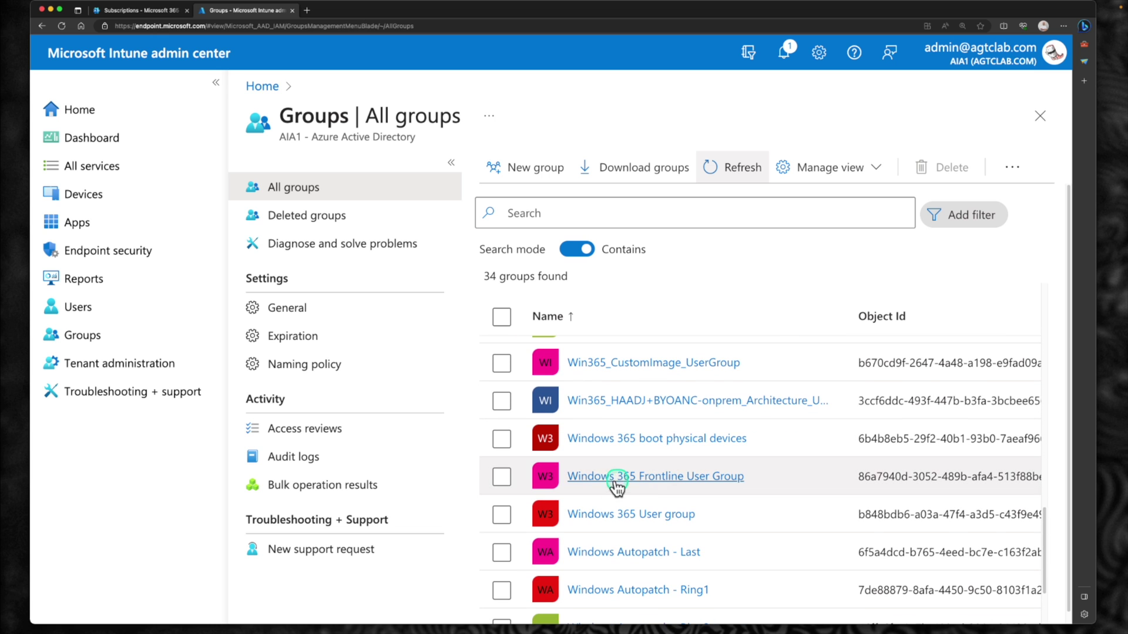
pyautogui.click(638, 477)
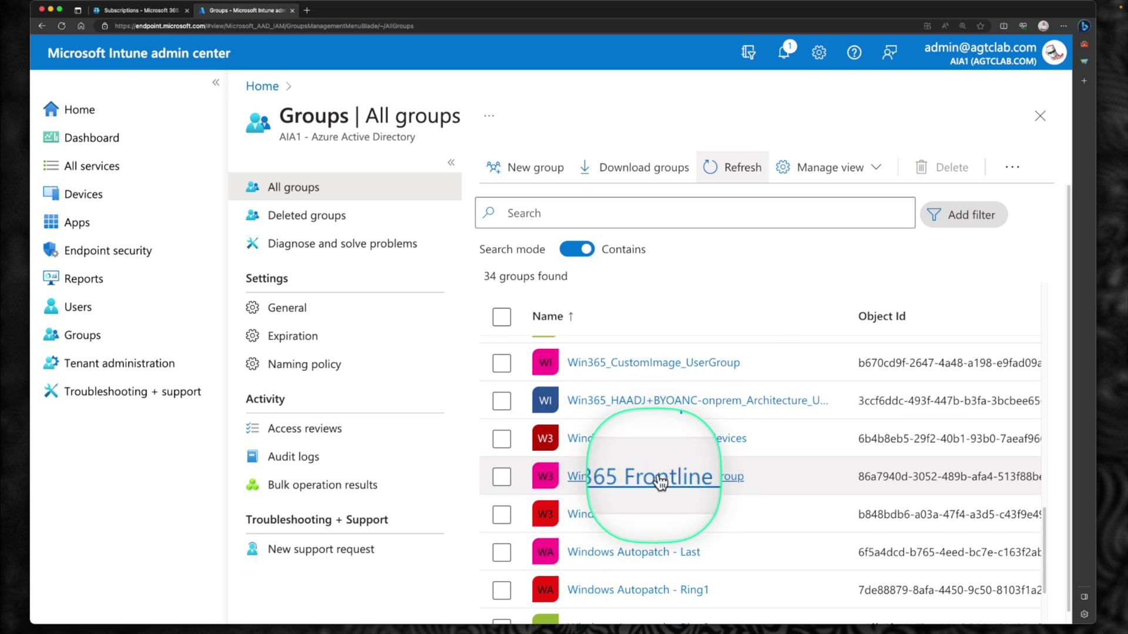
pyautogui.click(702, 478)
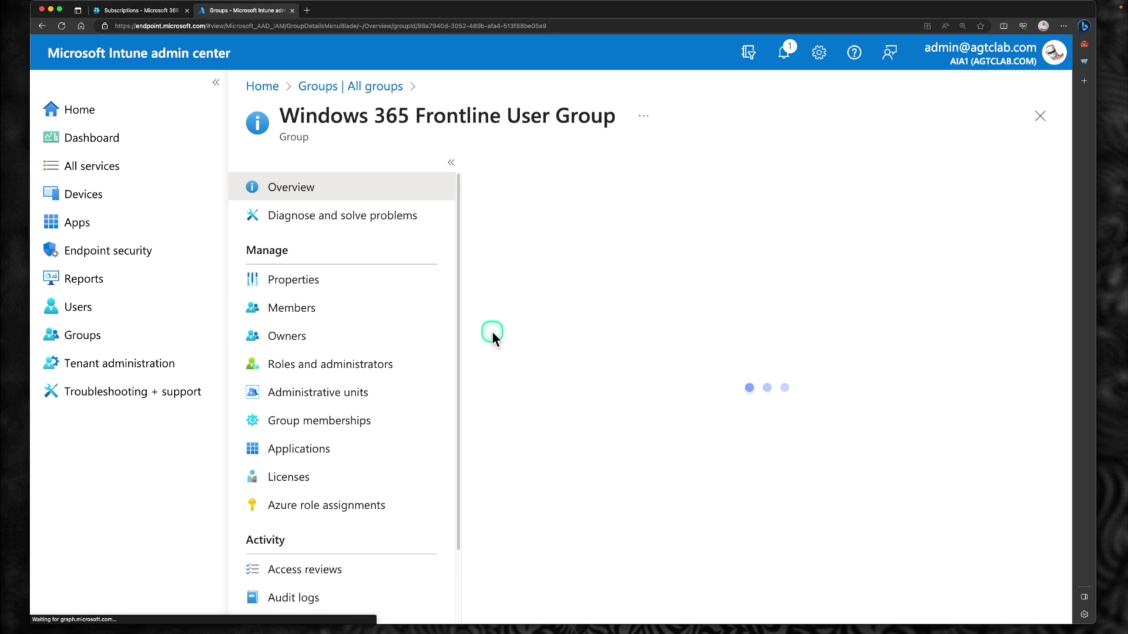
pyautogui.click(366, 319)
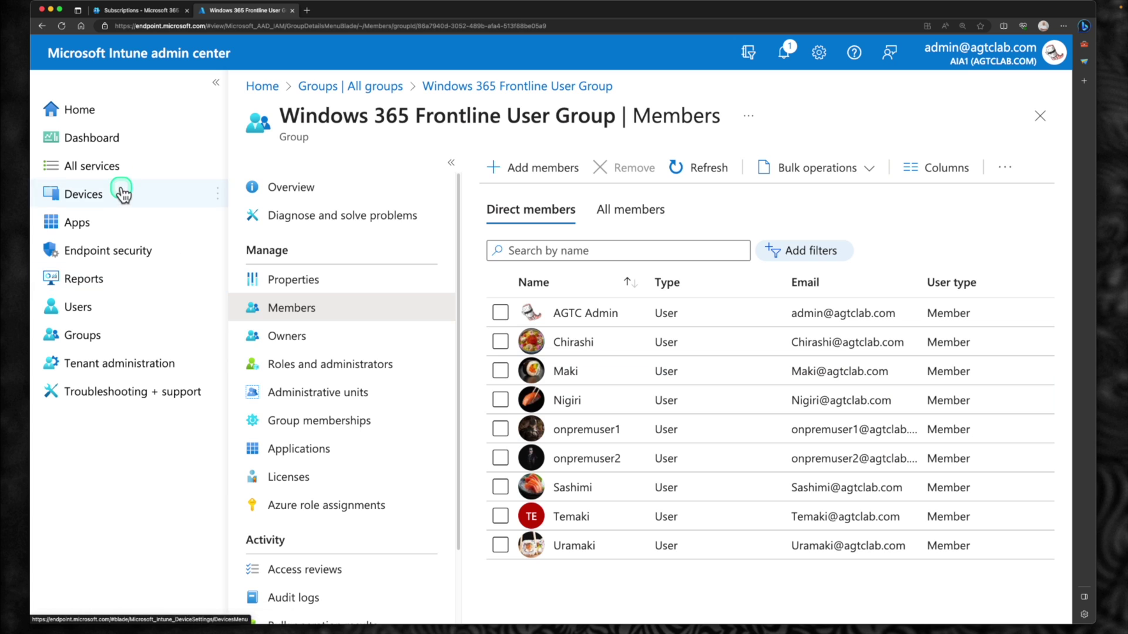
# - Return to the Cloud PC provisioning policies under Devices and widen the Name and Image columns to read the existing policies' details
pyautogui.click(113, 206)
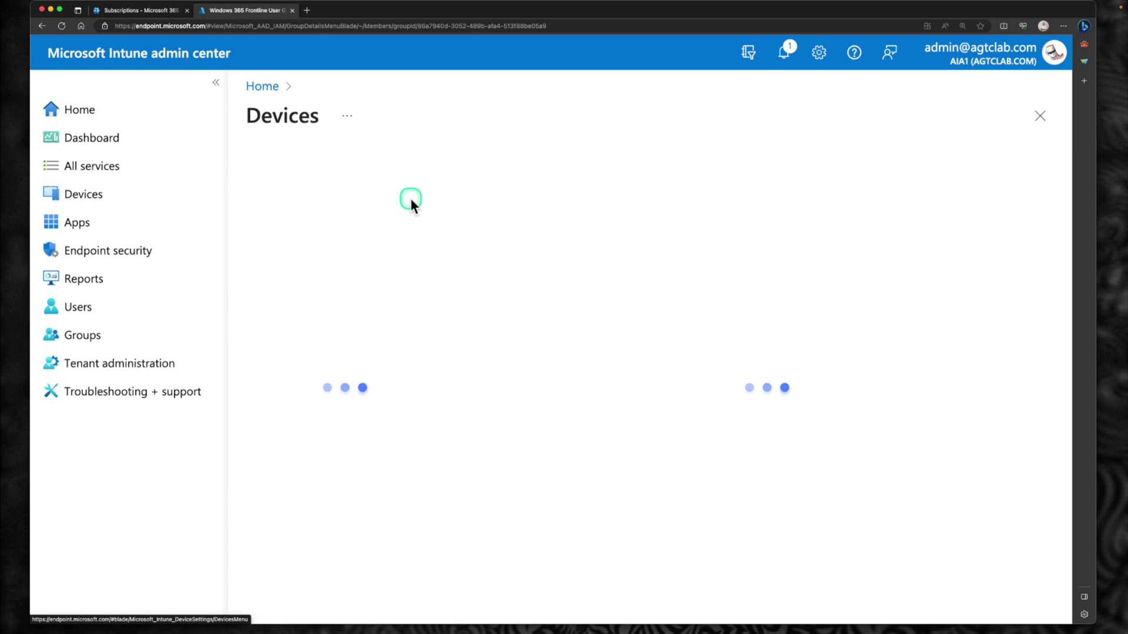
pyautogui.click(326, 292)
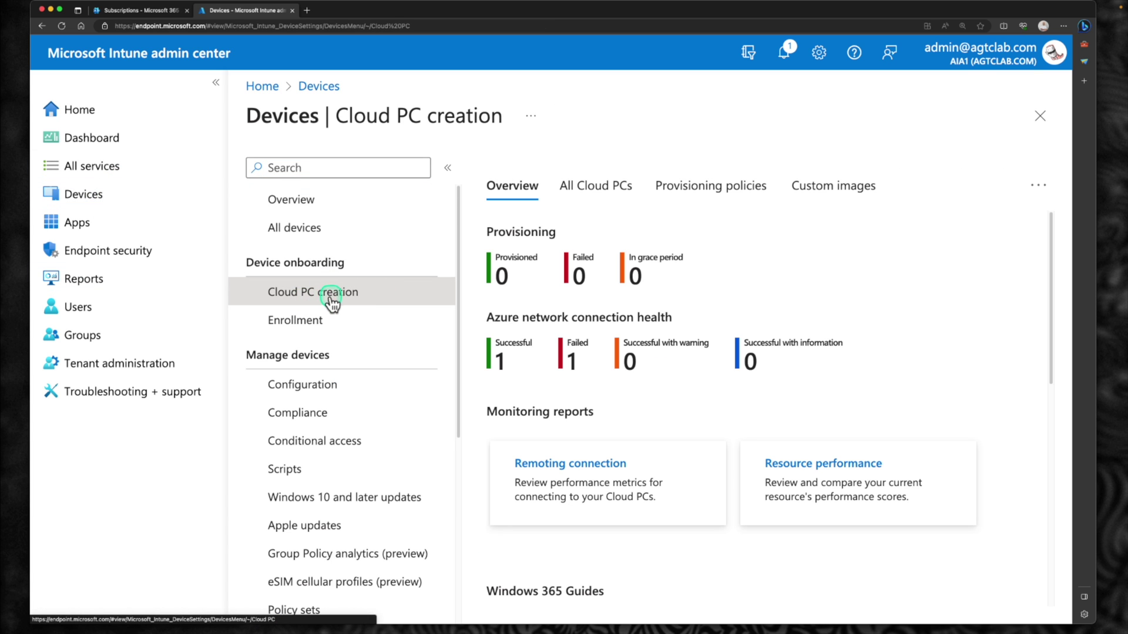
pyautogui.click(721, 189)
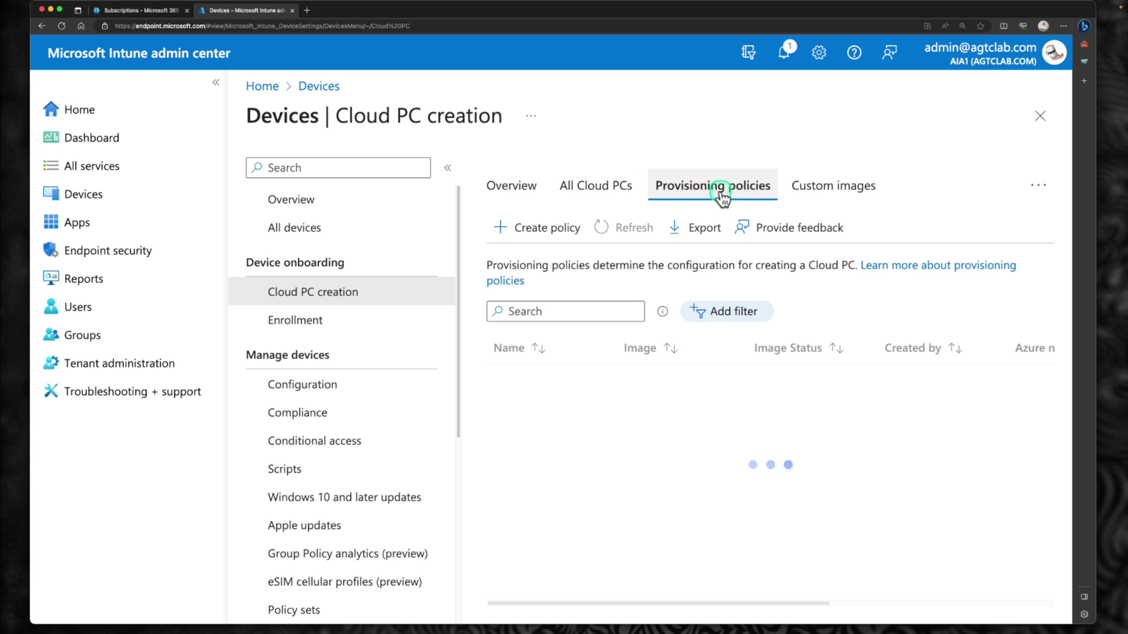
pyautogui.click(549, 232)
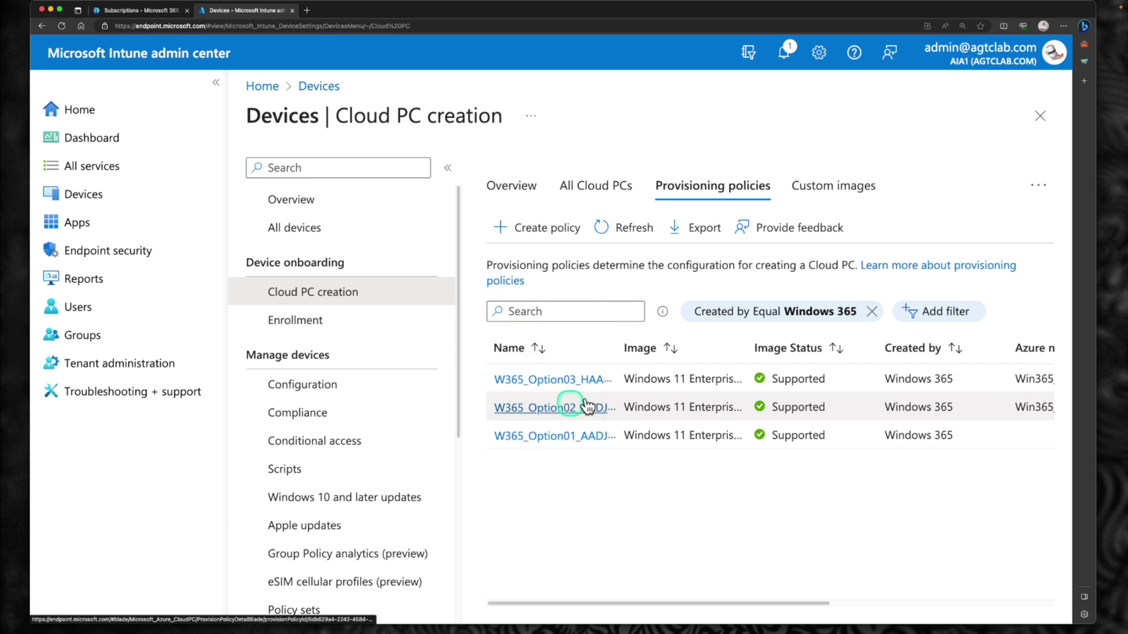
pyautogui.moveTo(622, 347); pyautogui.dragTo(699, 348)
pyautogui.moveTo(829, 346); pyautogui.dragTo(867, 345)
pyautogui.hscroll(10, 755, 404)
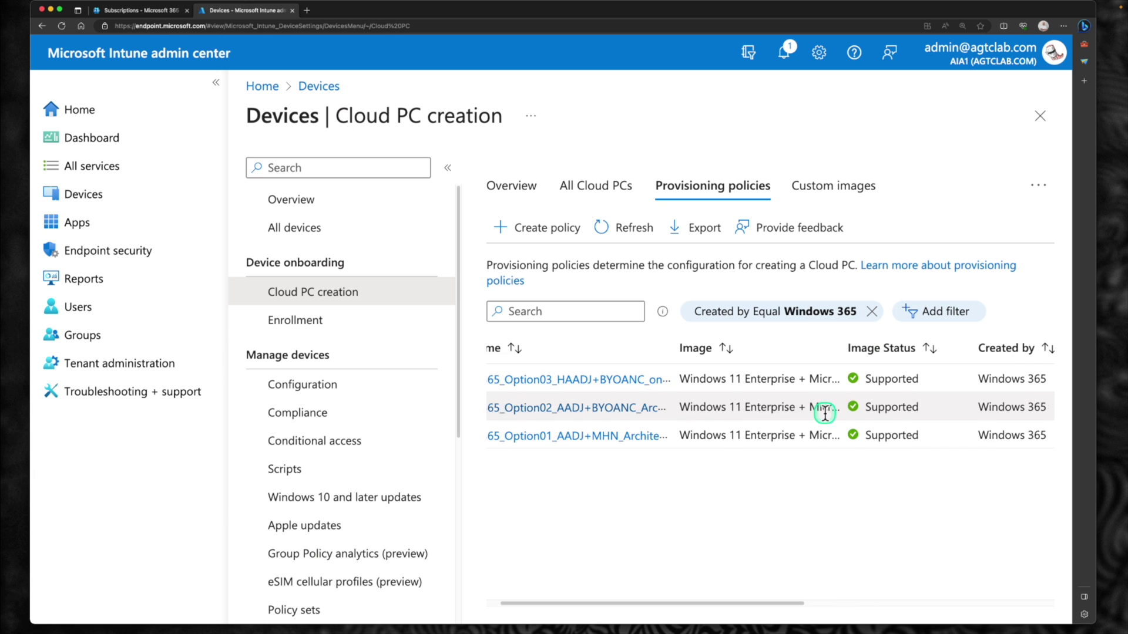
pyautogui.hscroll(-10, 822, 406)
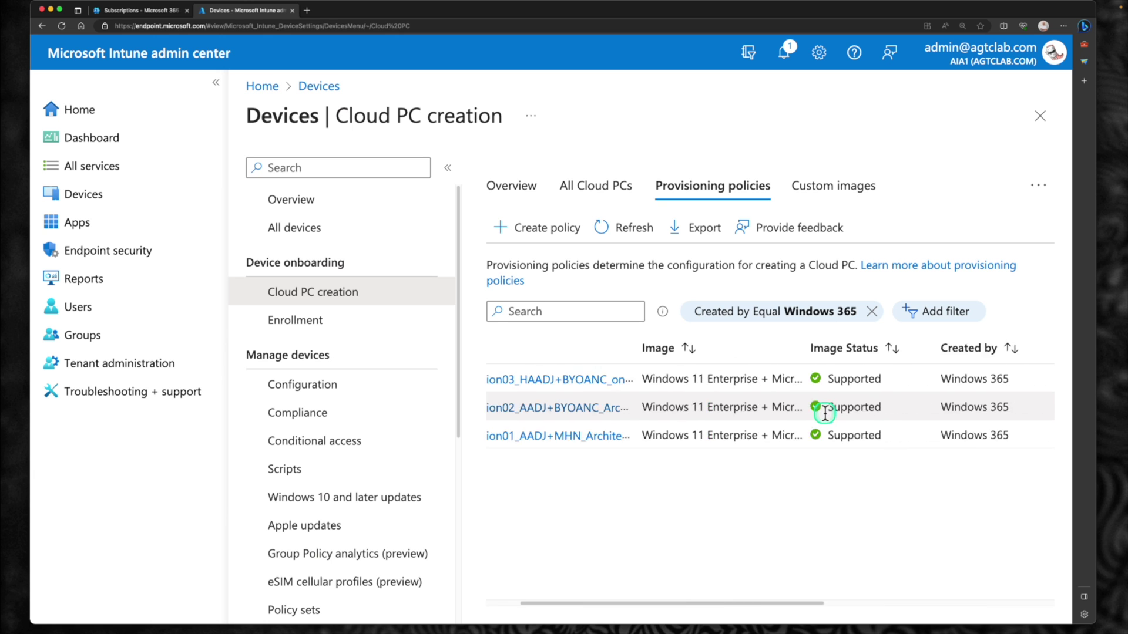
# - Start a new Cloud PC provisioning policy with W365_Frontline_AADJ+MHN_Prov_Policy as both its name and description
pyautogui.click(551, 230)
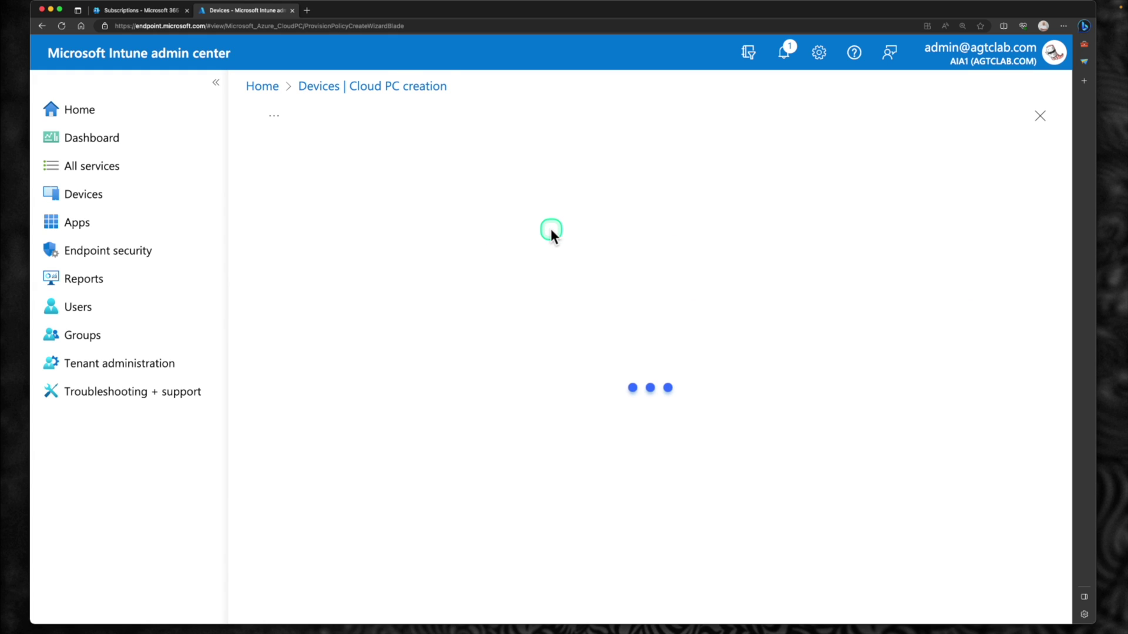
pyautogui.click(532, 265)
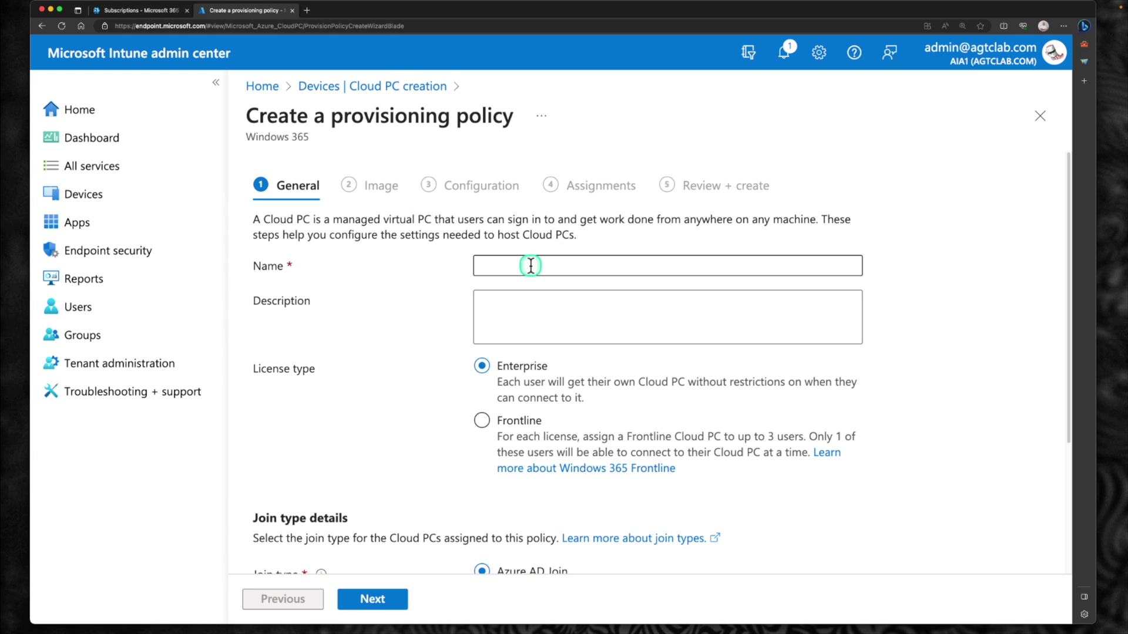
pyautogui.write('W365_Frontline_ADJ+MHN_Prov_Policy')
pyautogui.hotkey('ctrl', 'a')
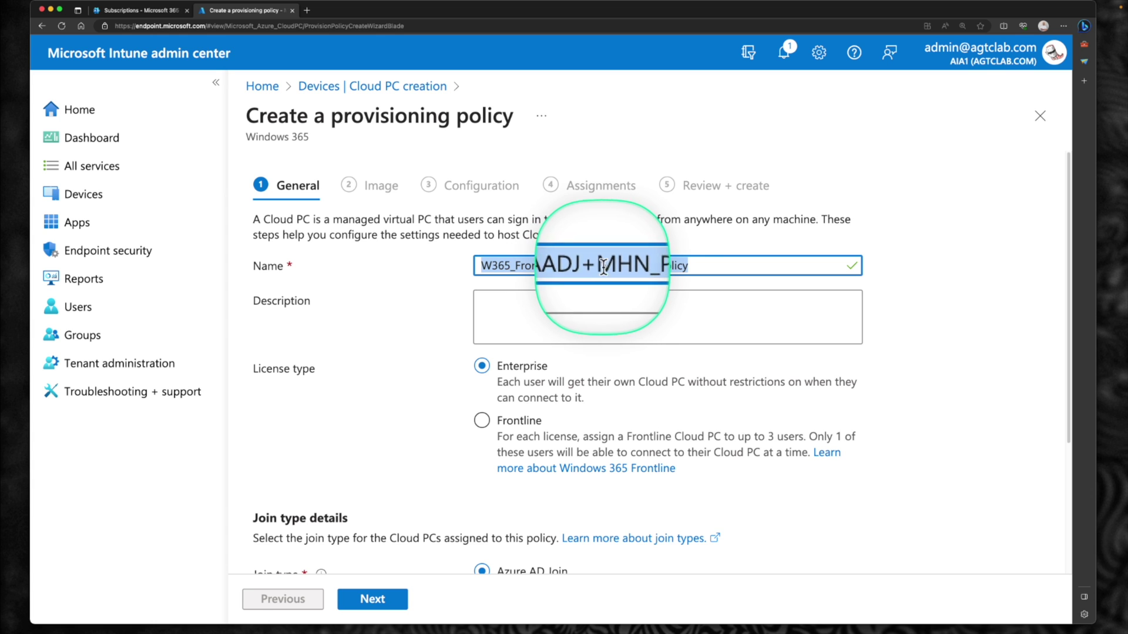
pyautogui.click(626, 319)
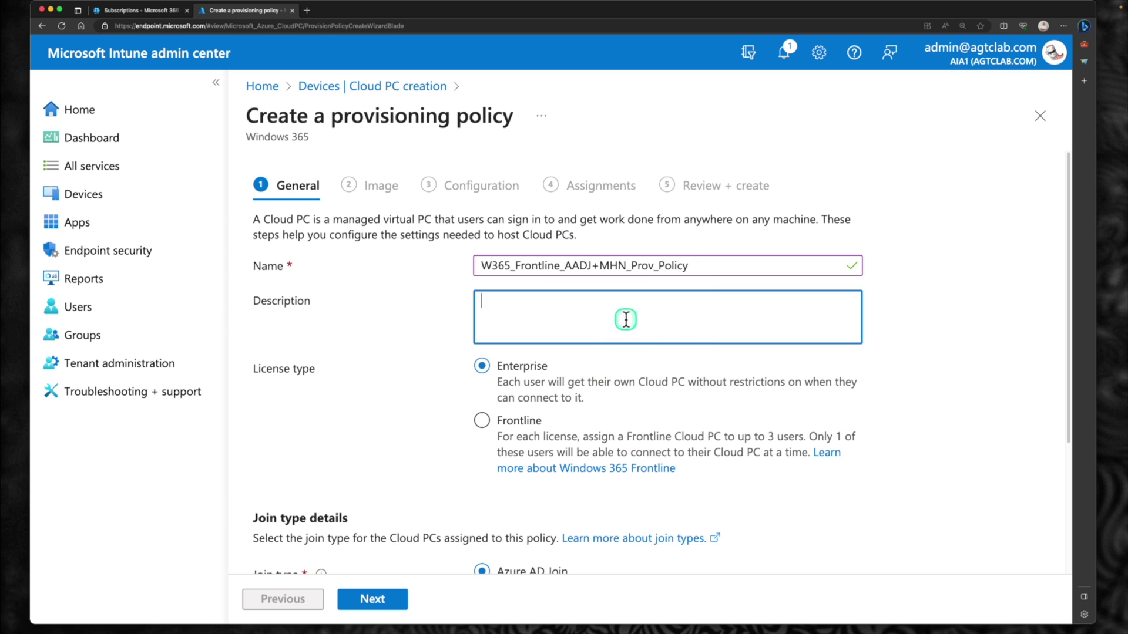
pyautogui.write('W365_Frontline_AADJ+MHN_Prov_Policy')
# - Set the policy's license type to Frontline and its network to Microsoft hosted network, keeping Azure AD Join
pyautogui.scroll(-2, 625, 319)
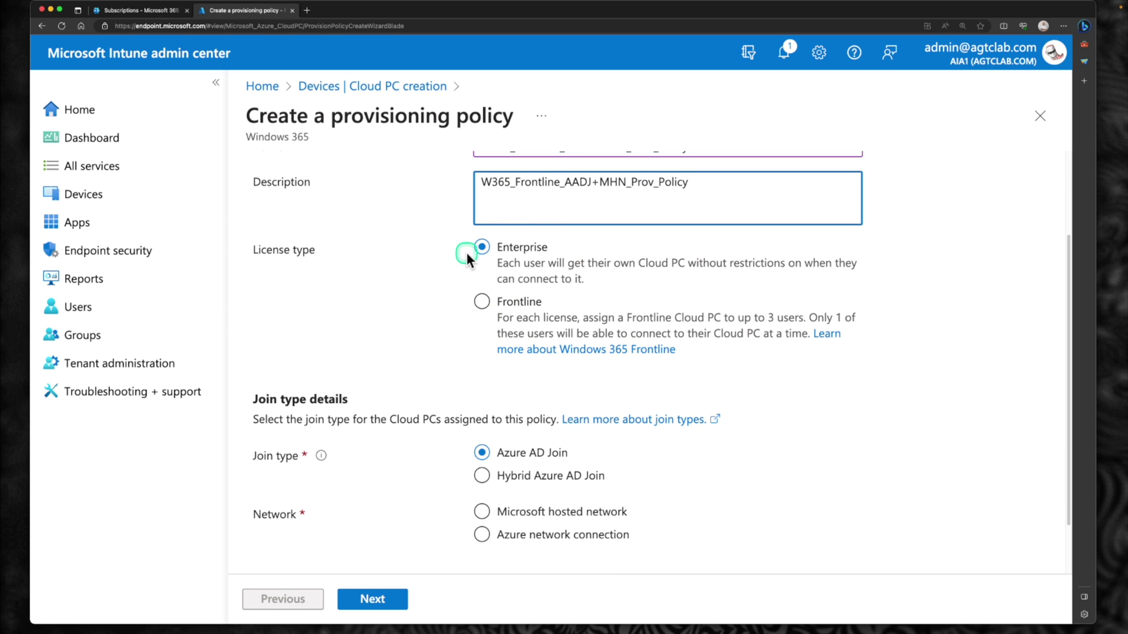
pyautogui.click(483, 303)
pyautogui.click(482, 302)
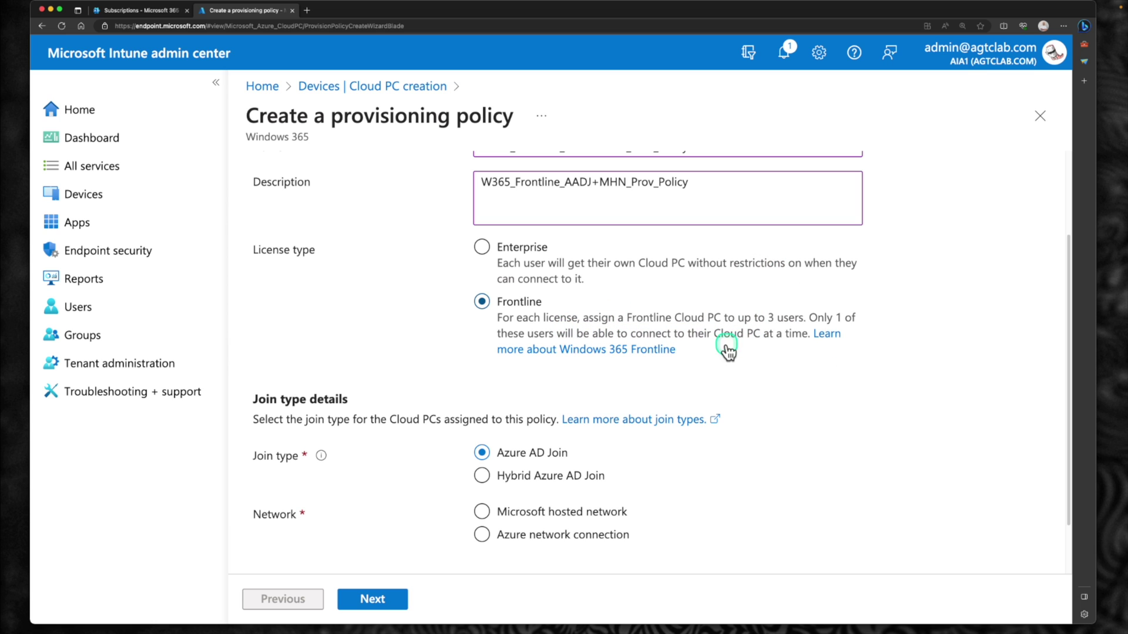
pyautogui.scroll(-2, 715, 374)
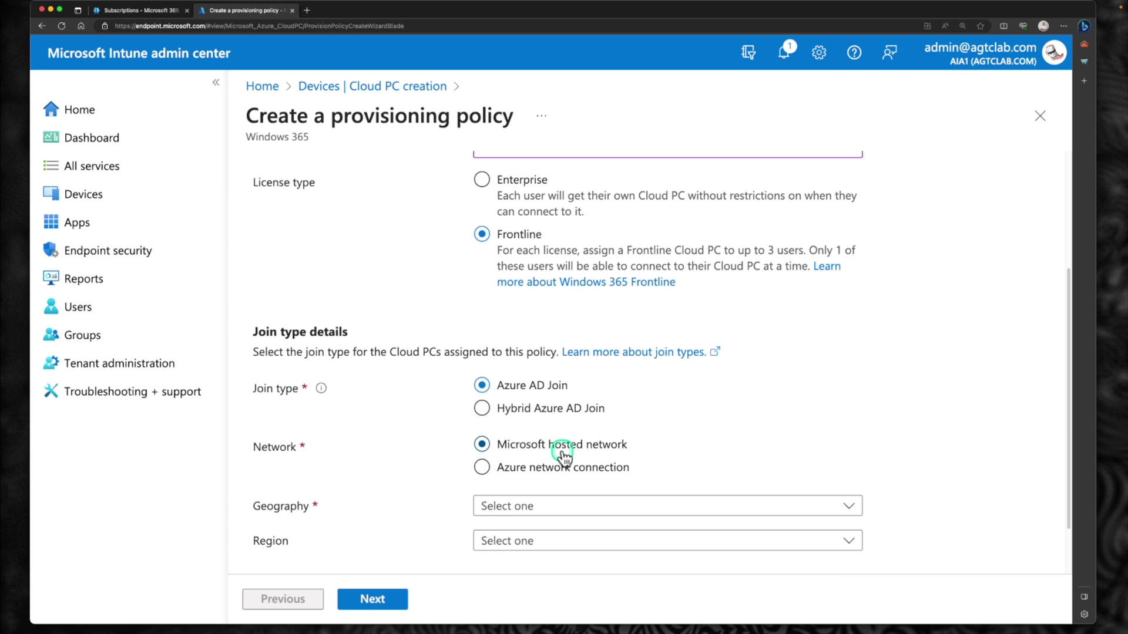
# - Set the geography to Australia with the Automatic (Recommended) region and continue to the image settings
pyautogui.scroll(-2, 565, 453)
pyautogui.click(546, 437)
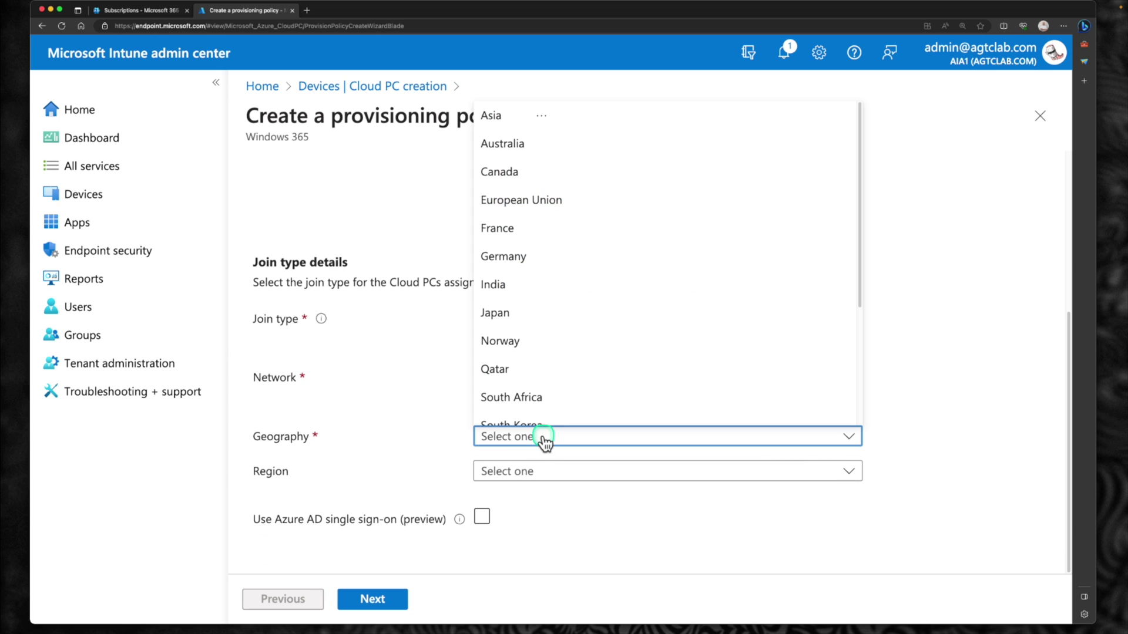
pyautogui.click(549, 144)
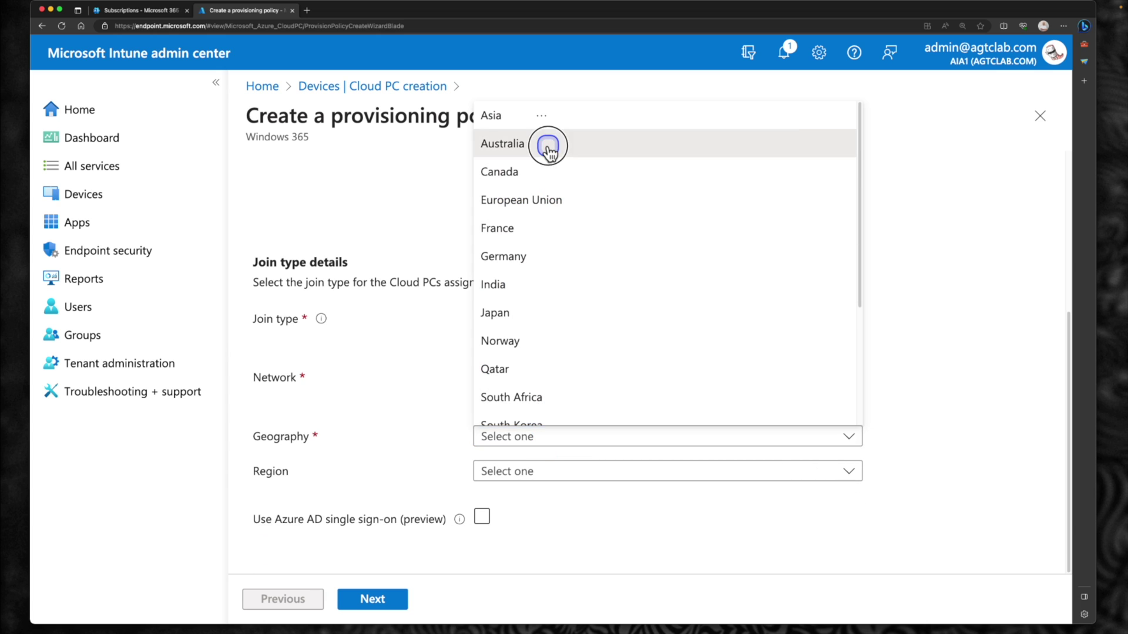
pyautogui.click(530, 473)
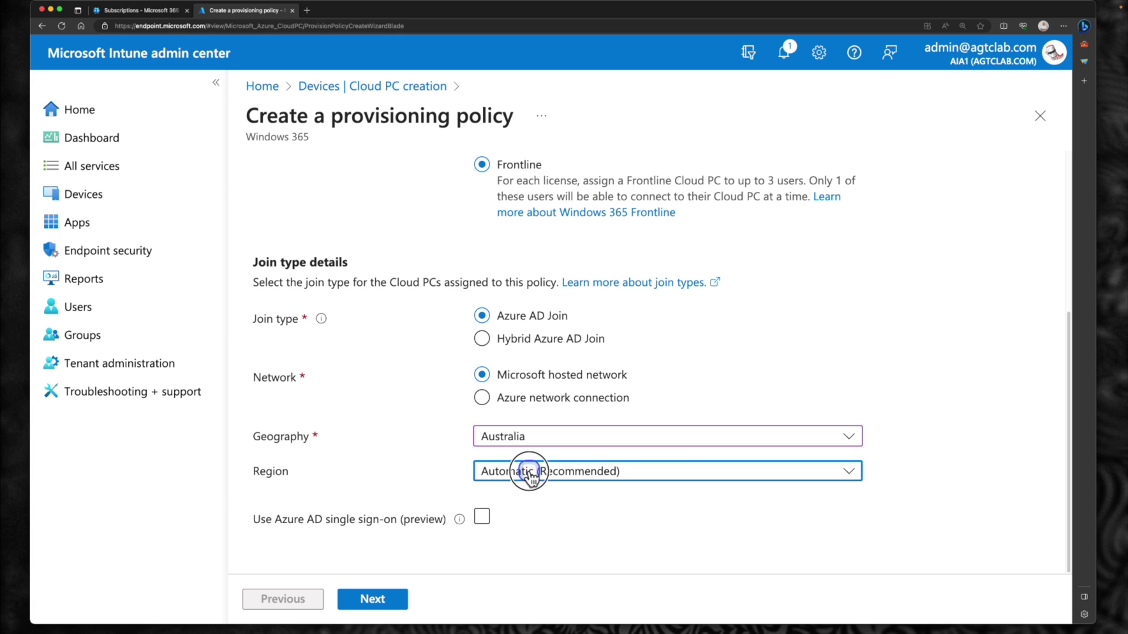
pyautogui.click(531, 473)
pyautogui.click(531, 473)
pyautogui.click(530, 526)
pyautogui.click(388, 595)
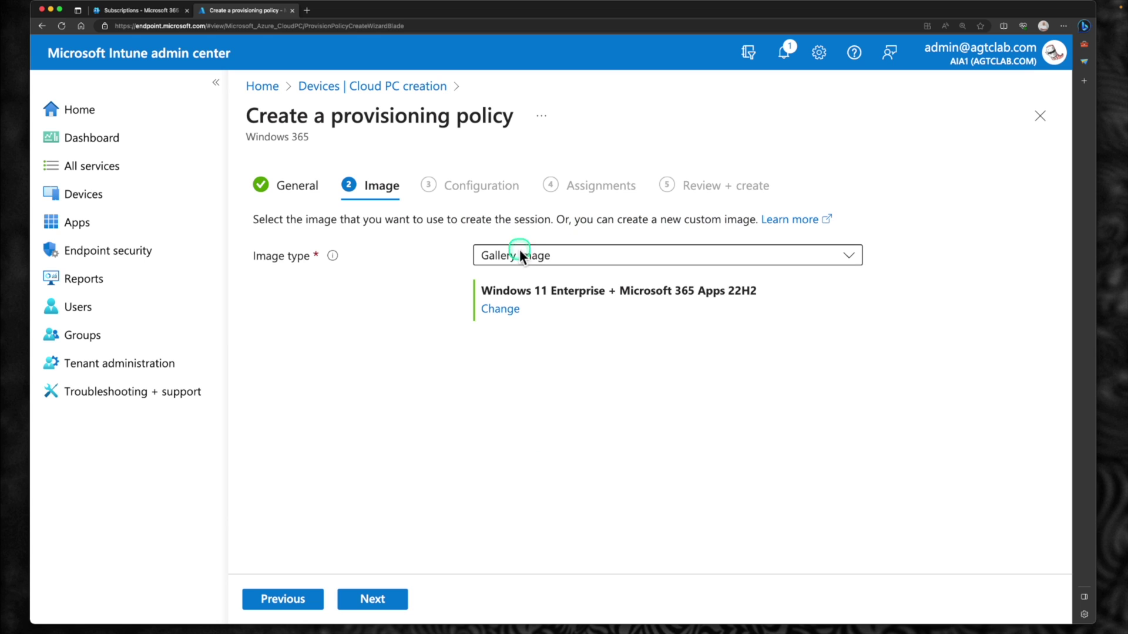
# - Choose the gallery image Windows 11 Enterprise + Microsoft 365 Apps, version 22H2, and continue to the configuration settings
pyautogui.click(521, 255)
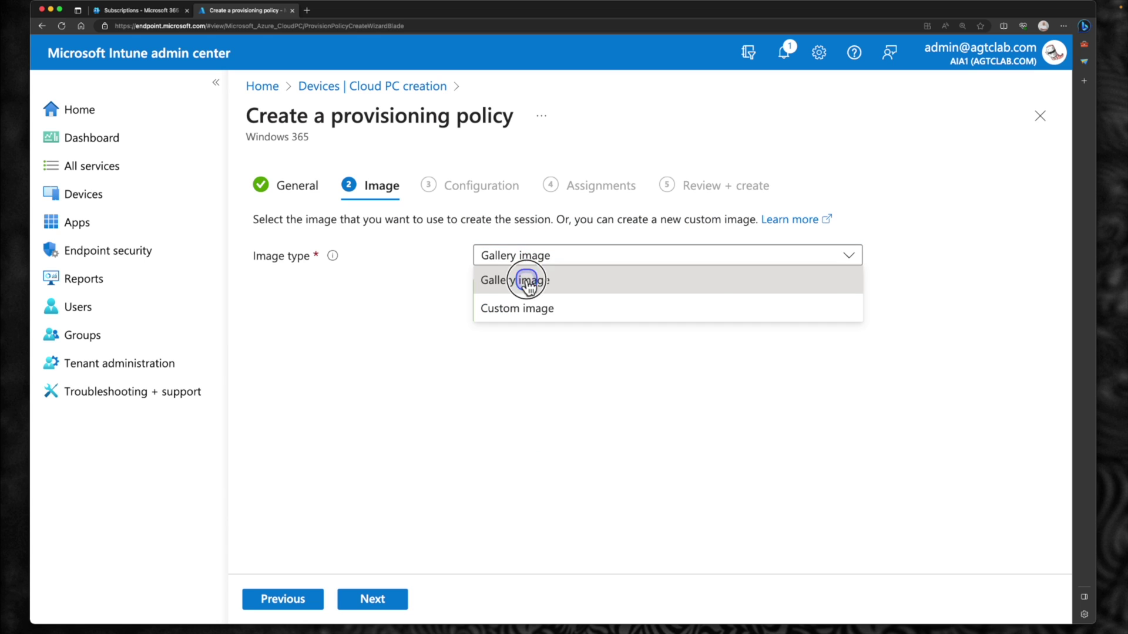
pyautogui.click(524, 281)
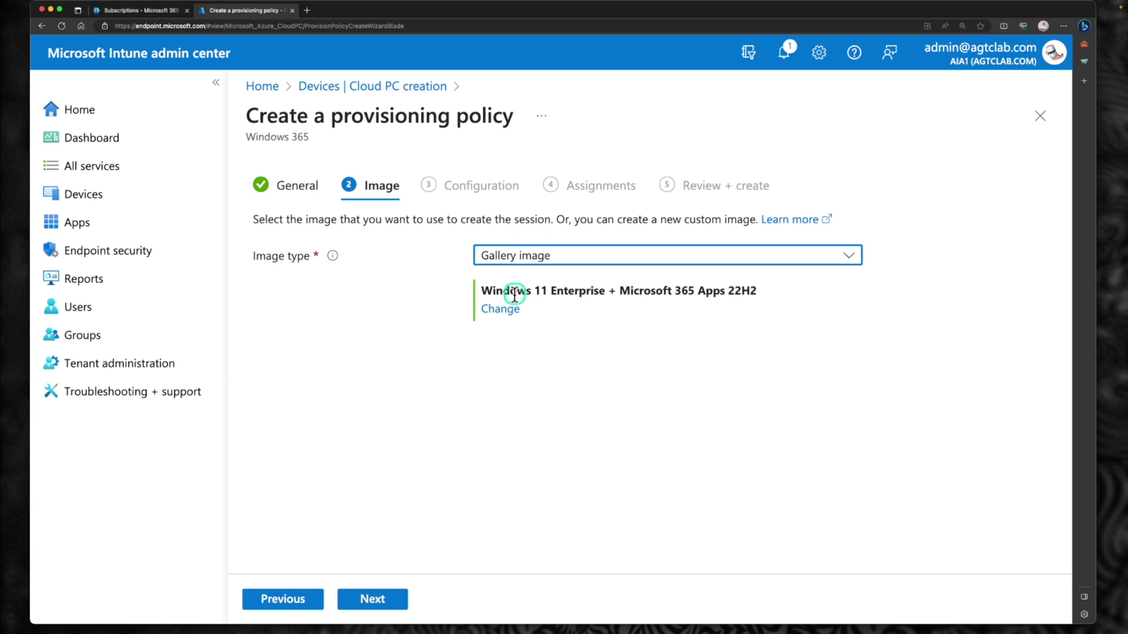
pyautogui.click(508, 314)
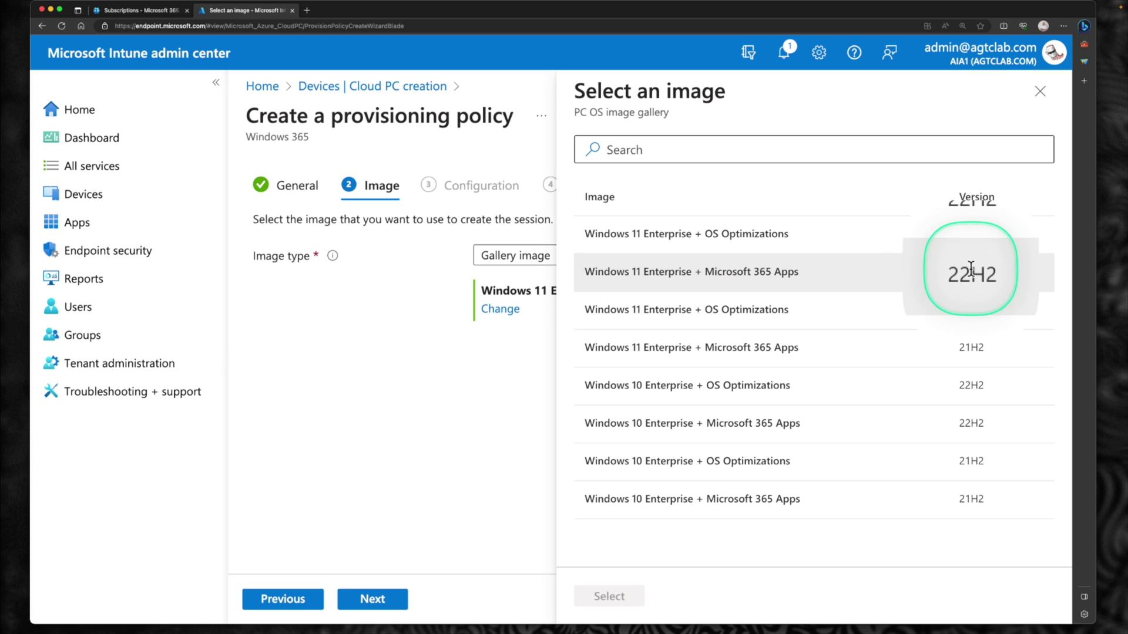
pyautogui.click(625, 285)
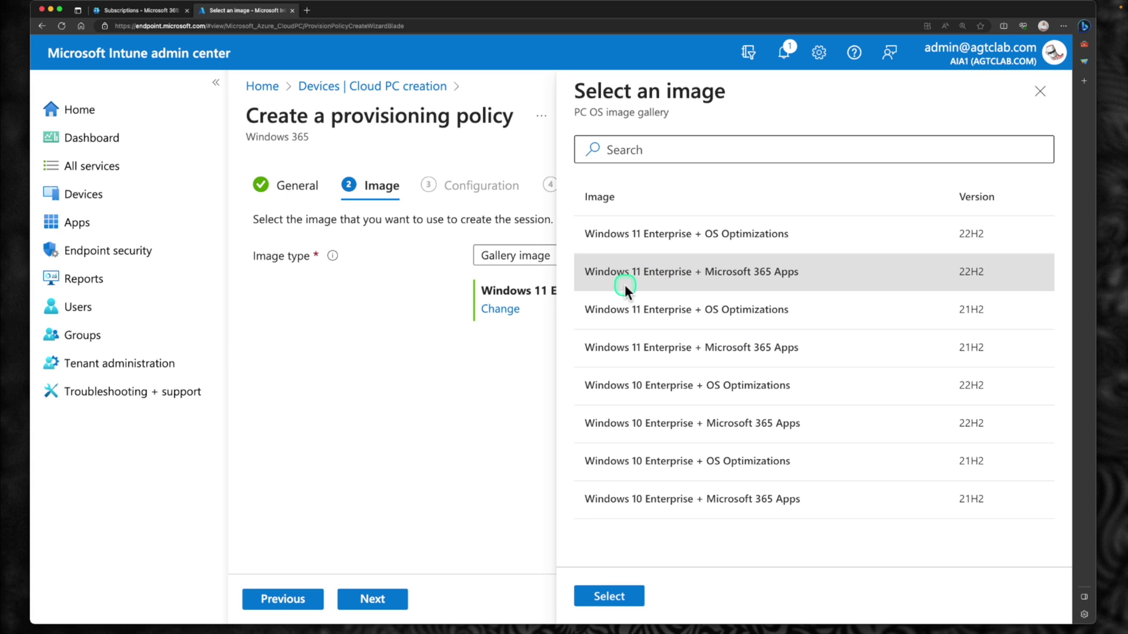
pyautogui.click(609, 600)
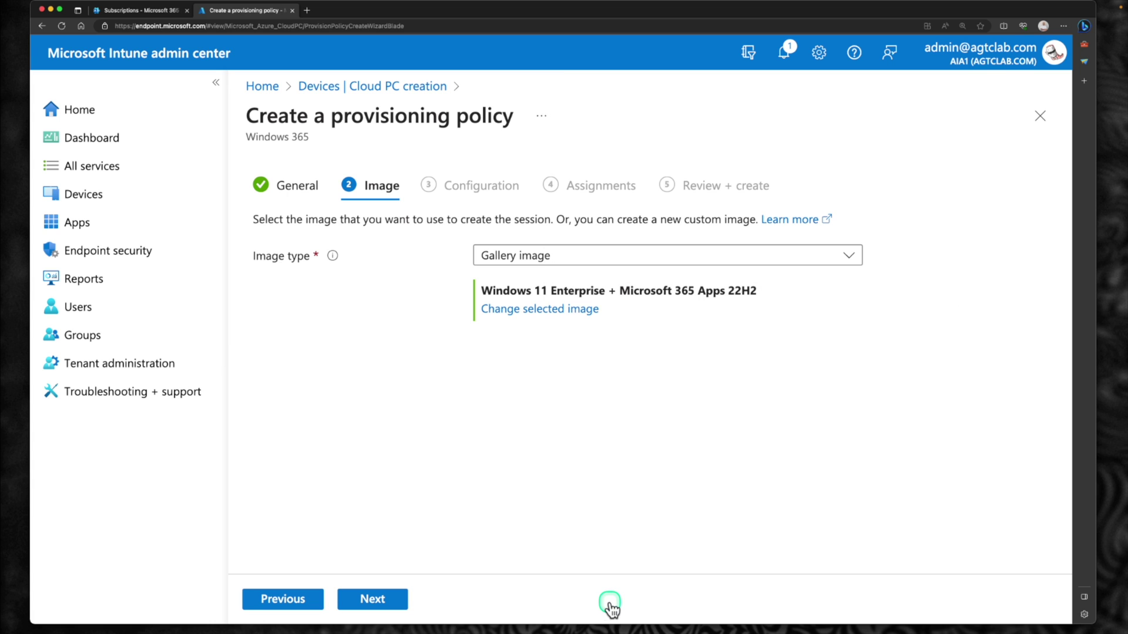
pyautogui.click(388, 602)
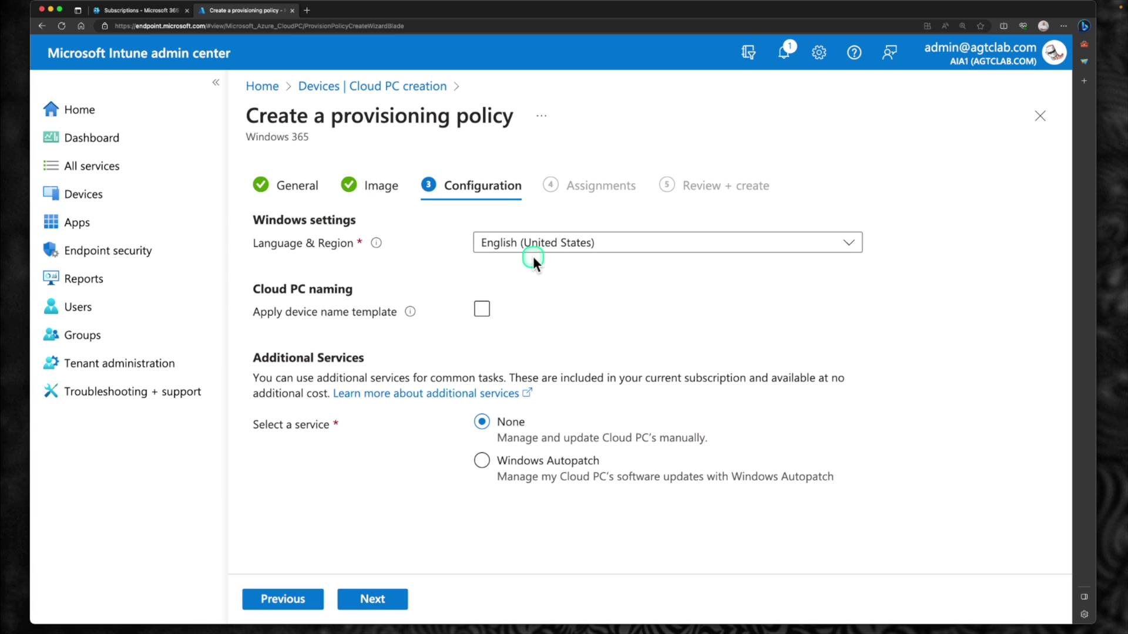
# - Keep English (United States), apply the device name template CPC-FLW-%RAND:5% and continue to the assignments
pyautogui.click(489, 265)
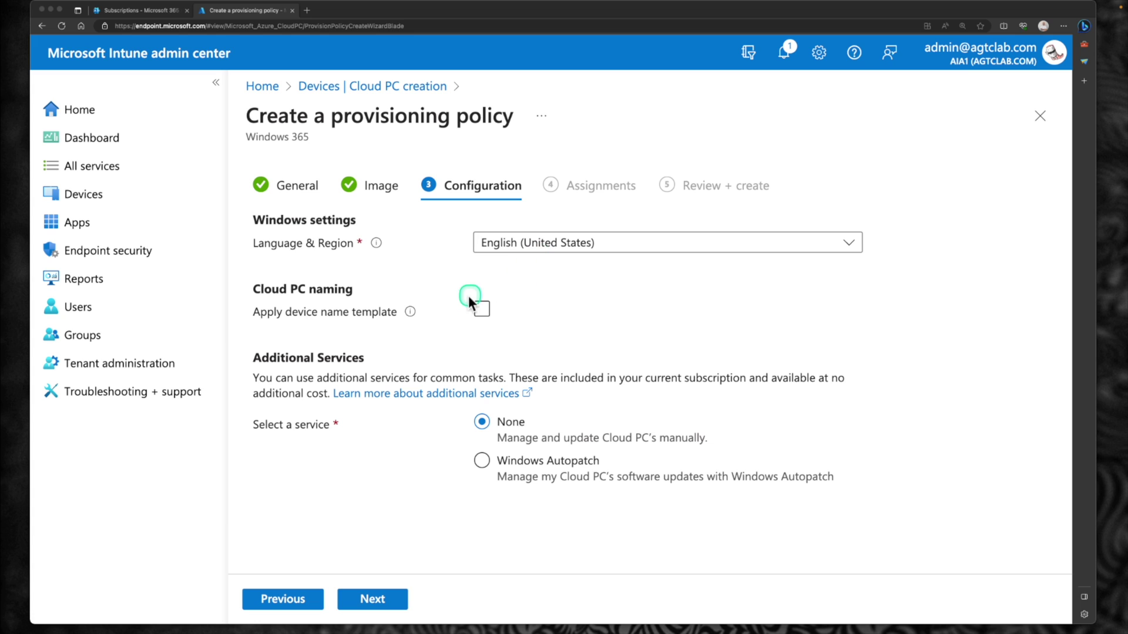
pyautogui.click(489, 312)
pyautogui.click(483, 312)
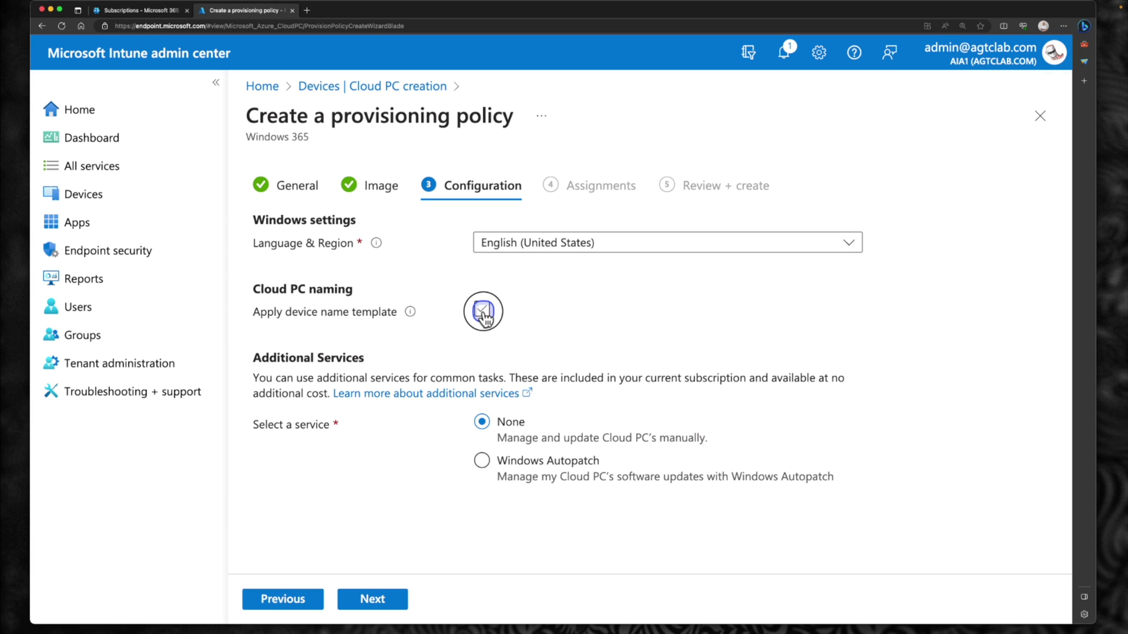
pyautogui.scroll(-1, 517, 397)
pyautogui.click(515, 410)
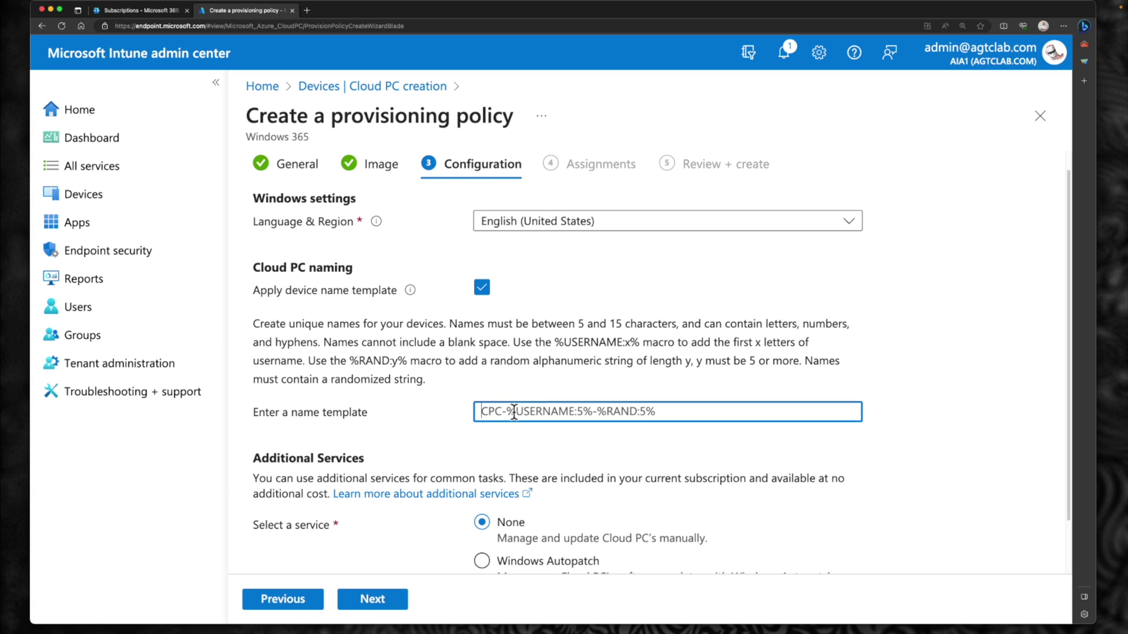
pyautogui.write('CPC')
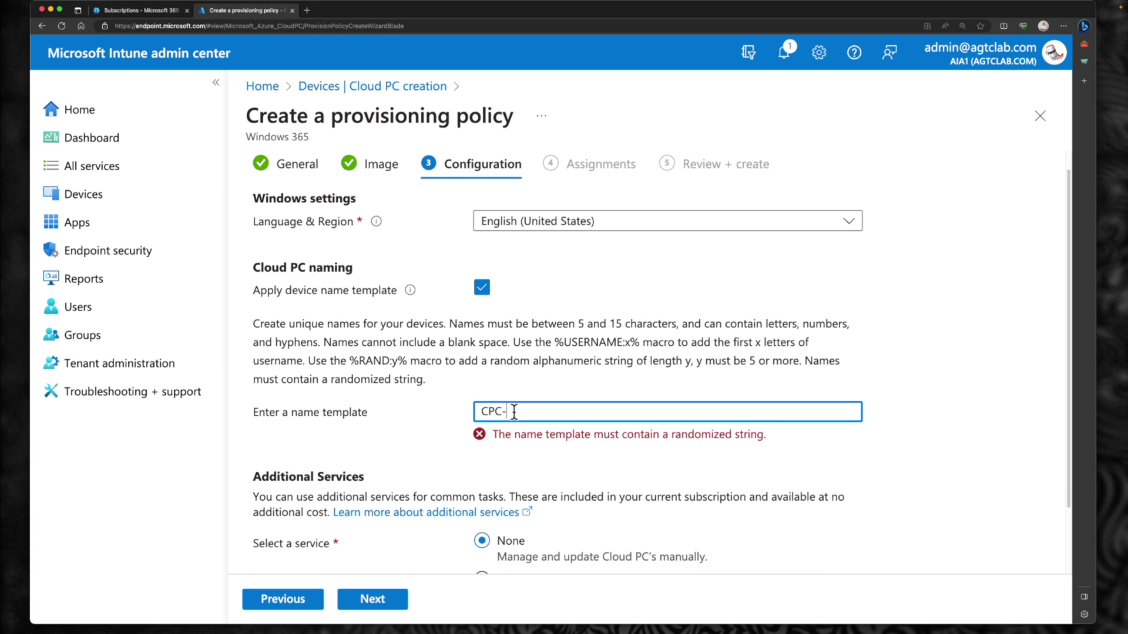
pyautogui.write('-FW-%RAND:5%')
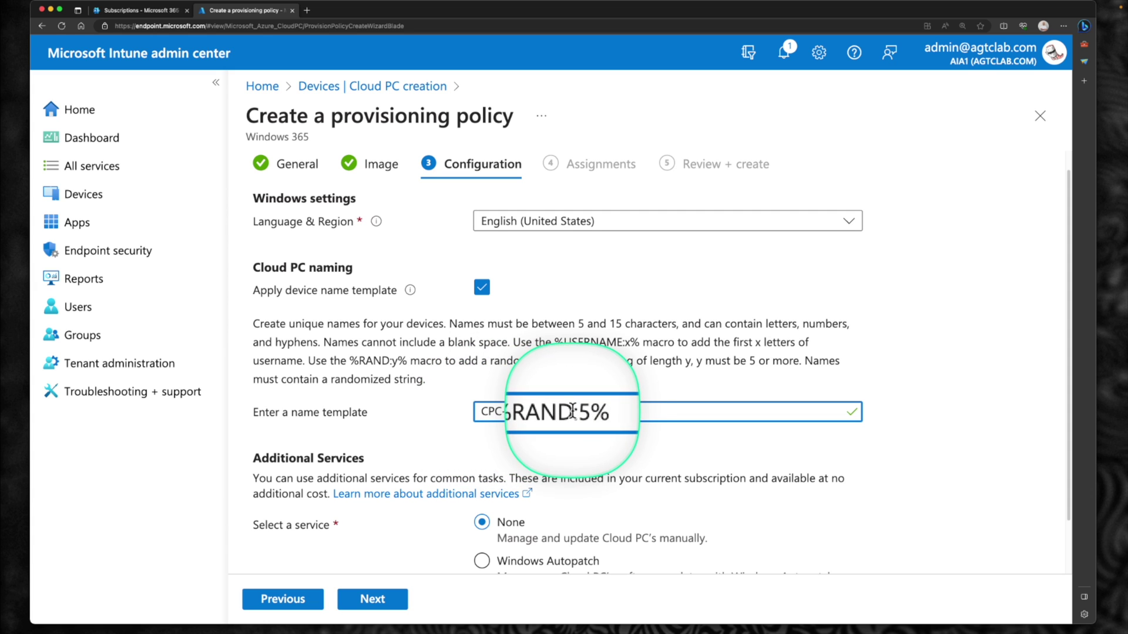
pyautogui.scroll(-2, 557, 424)
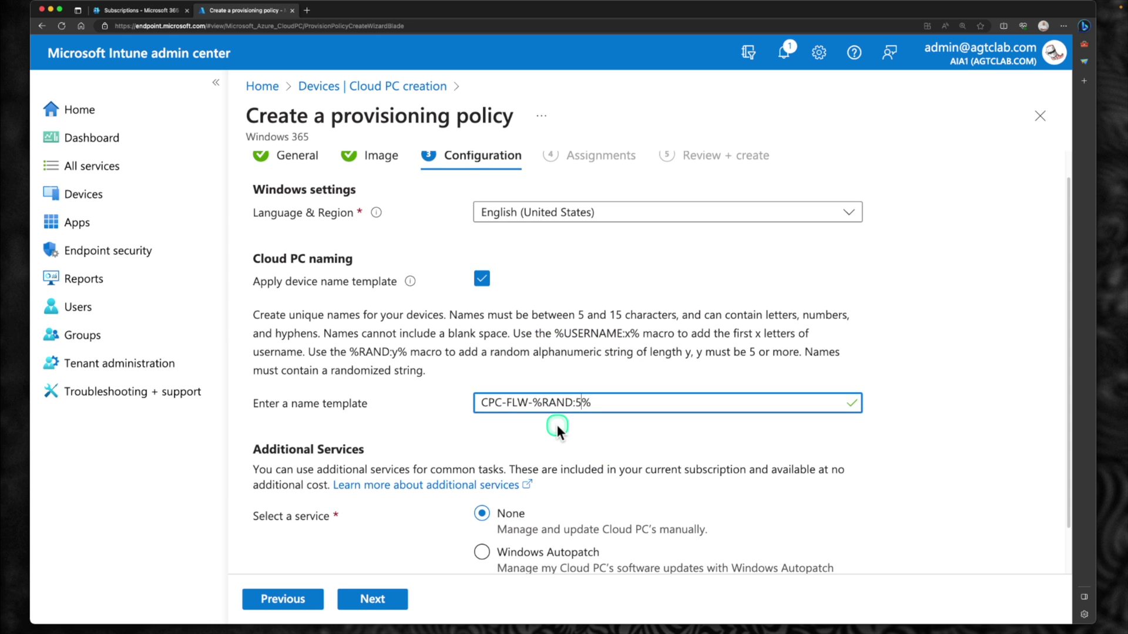
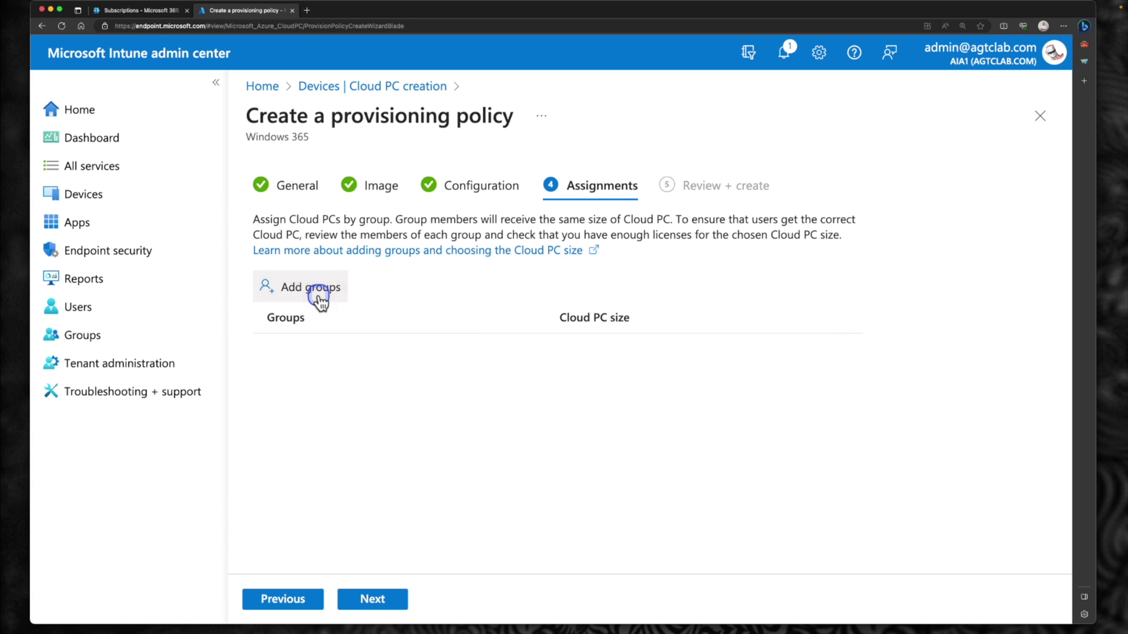
# - Search the groups for windows 365 and add Windows 365 Frontline User Group to the policy's assignments
pyautogui.click(319, 297)
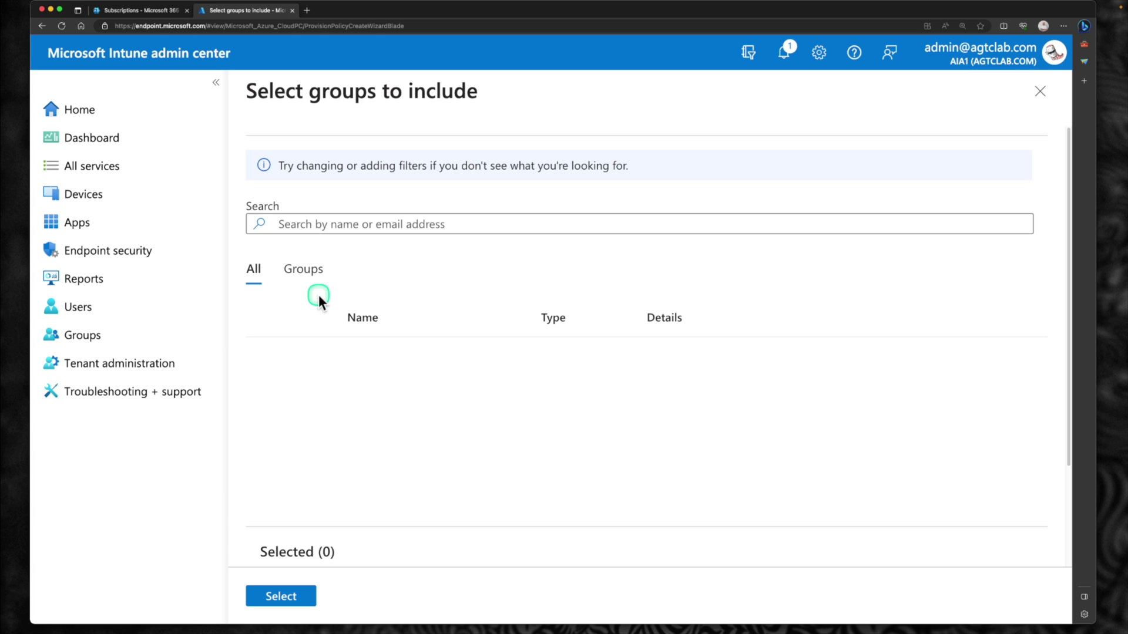
pyautogui.click(359, 222)
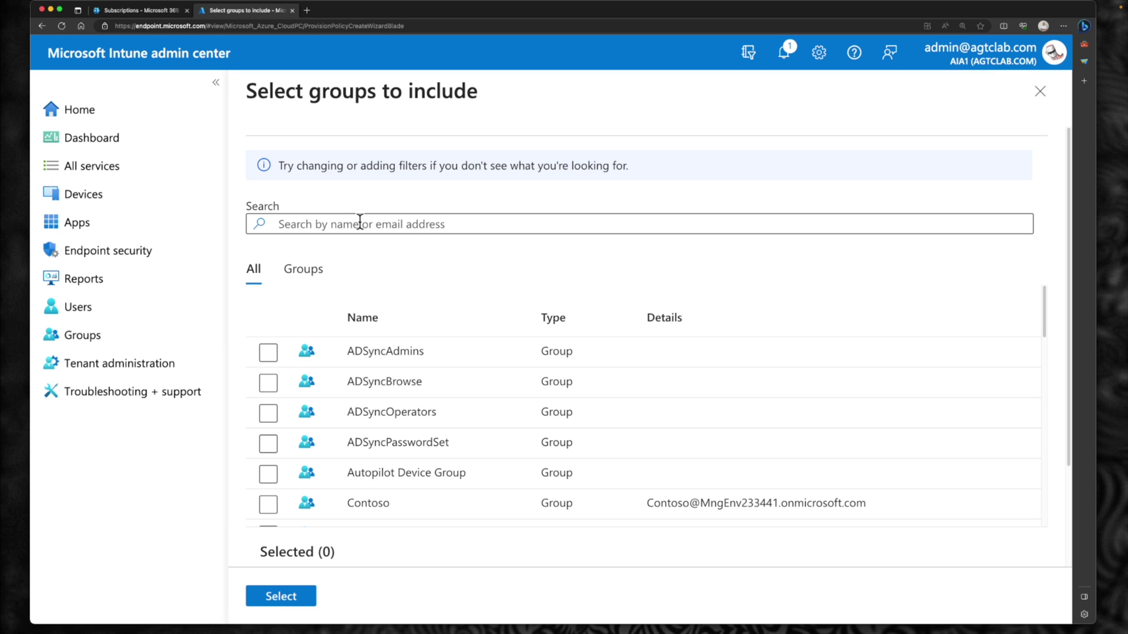
pyautogui.click(360, 222)
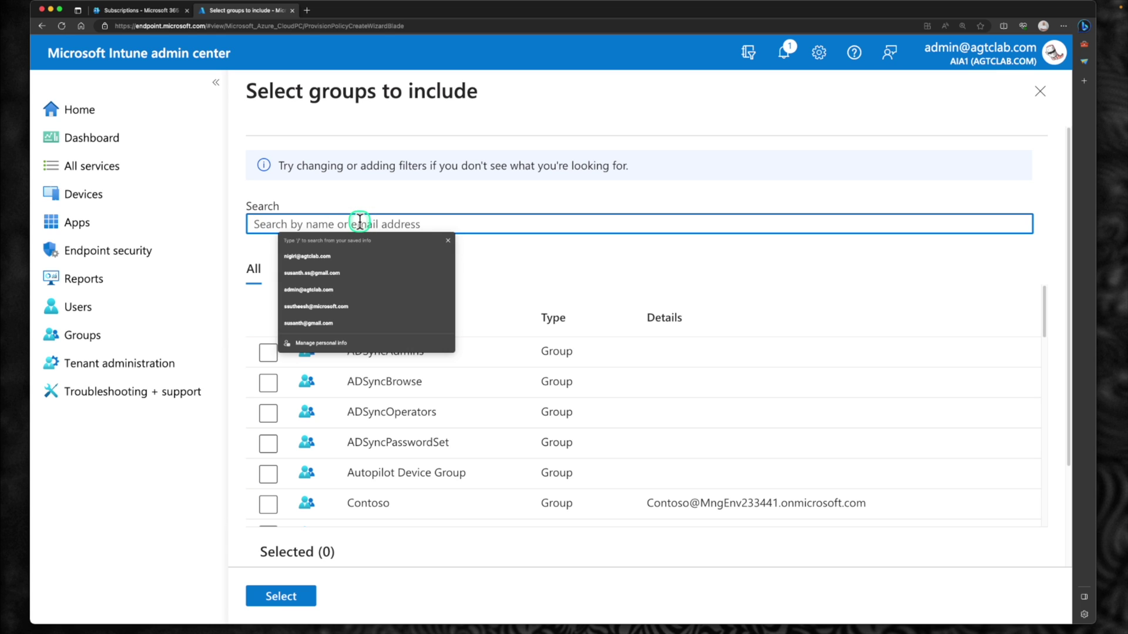
pyautogui.write('windows 365')
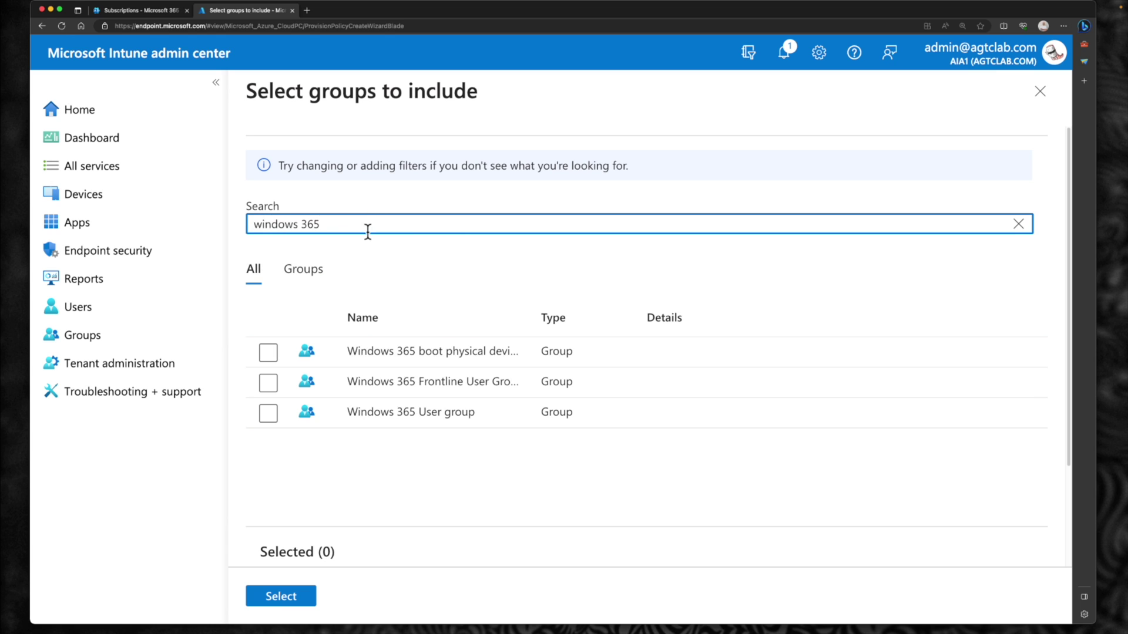
pyautogui.moveTo(531, 323); pyautogui.dragTo(642, 327)
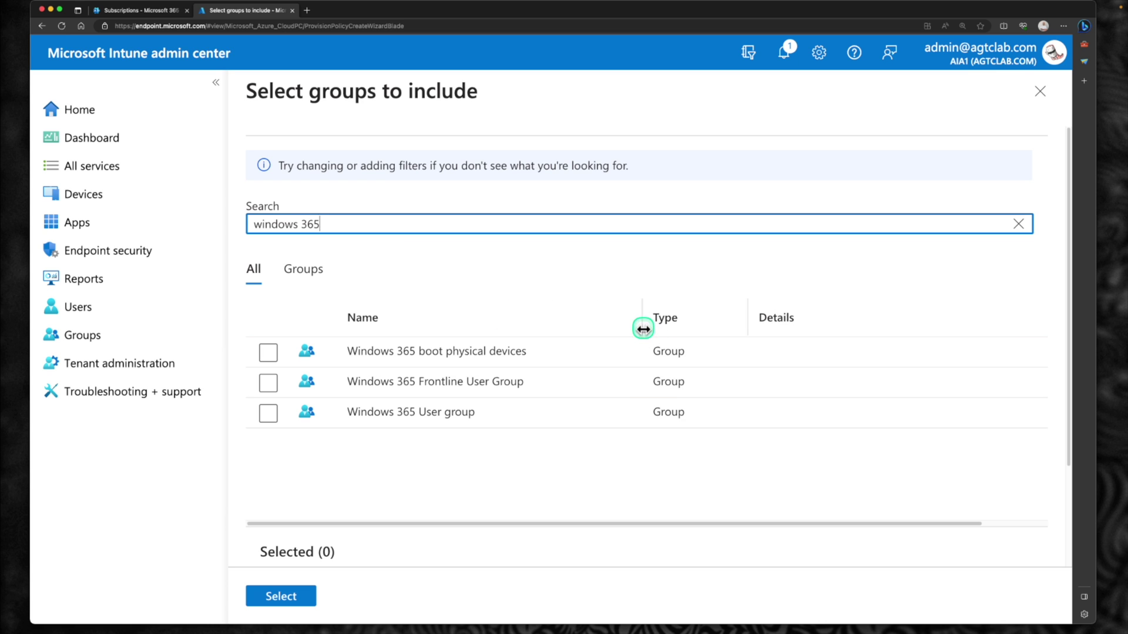
pyautogui.click(268, 385)
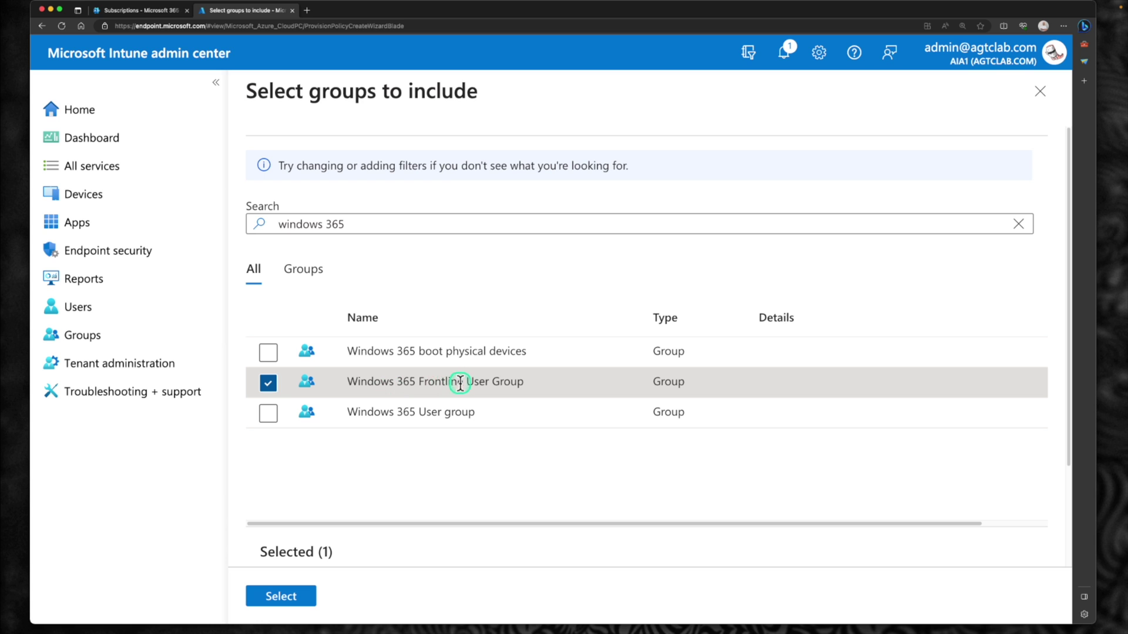
pyautogui.click(298, 599)
pyautogui.click(381, 599)
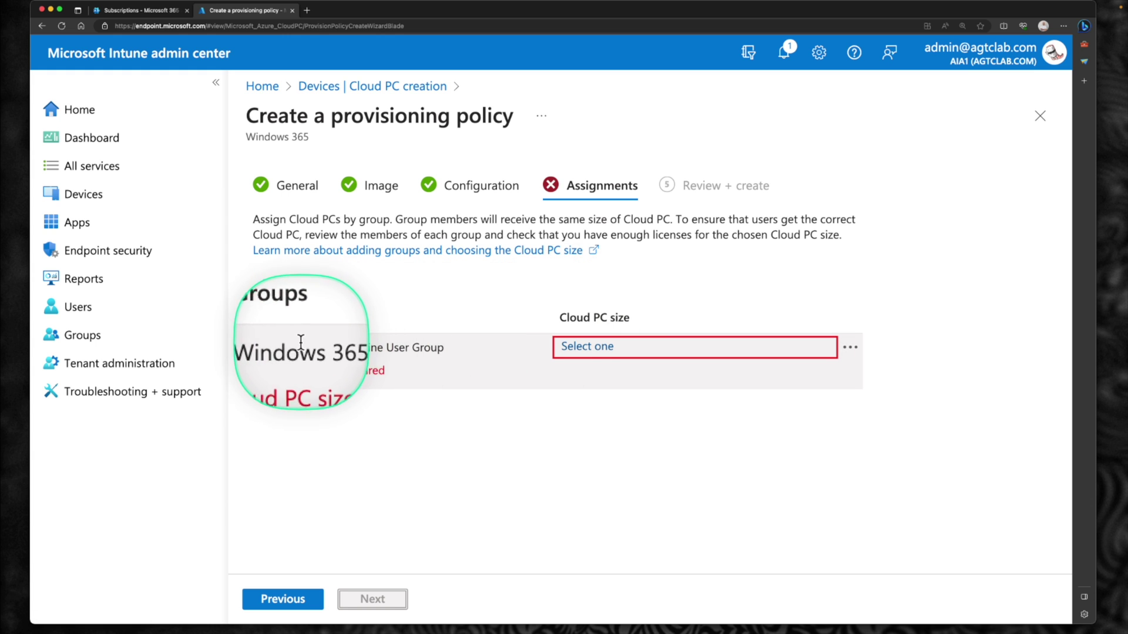
# - Assign the Cloud PC Frontline 2vCPU/8GB/256GB size to Windows 365 Frontline User Group
pyautogui.click(587, 352)
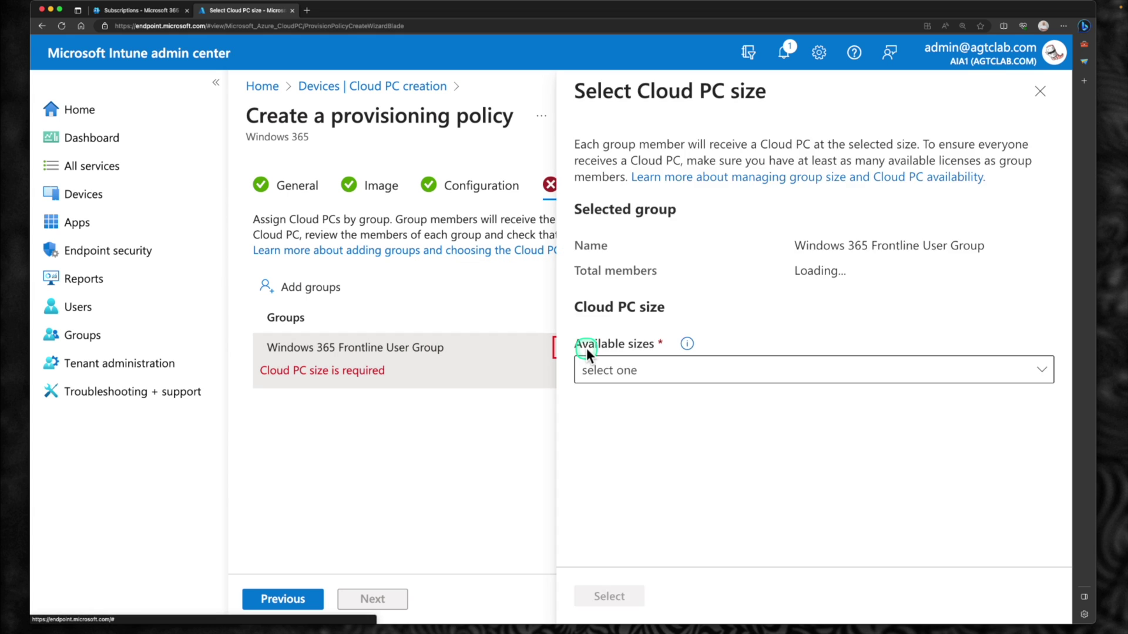
pyautogui.click(605, 379)
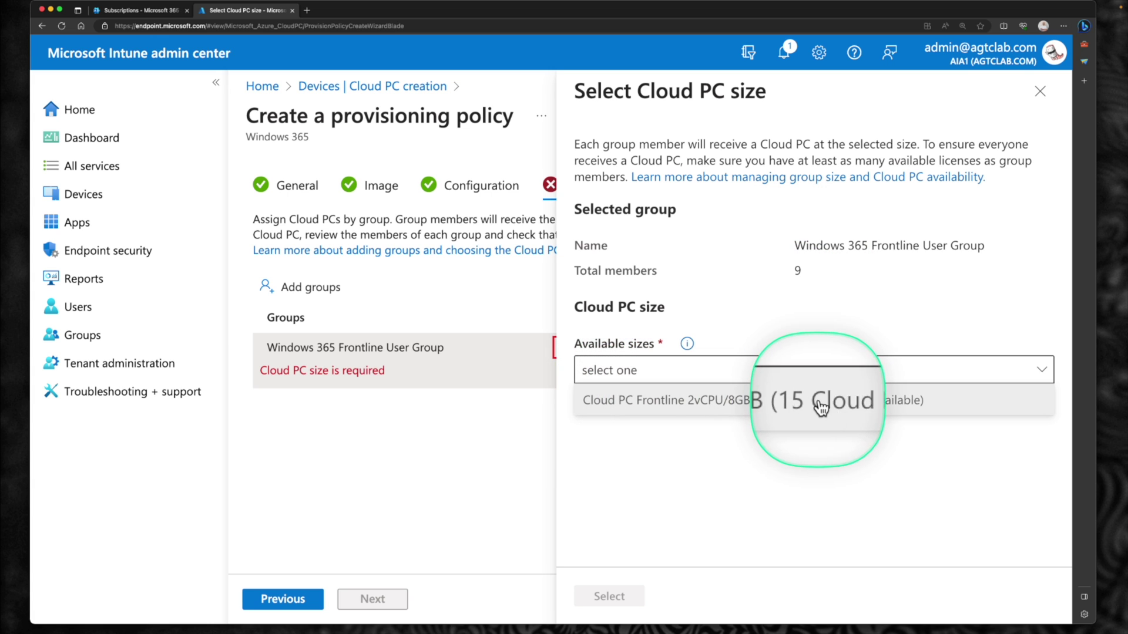
pyautogui.click(776, 406)
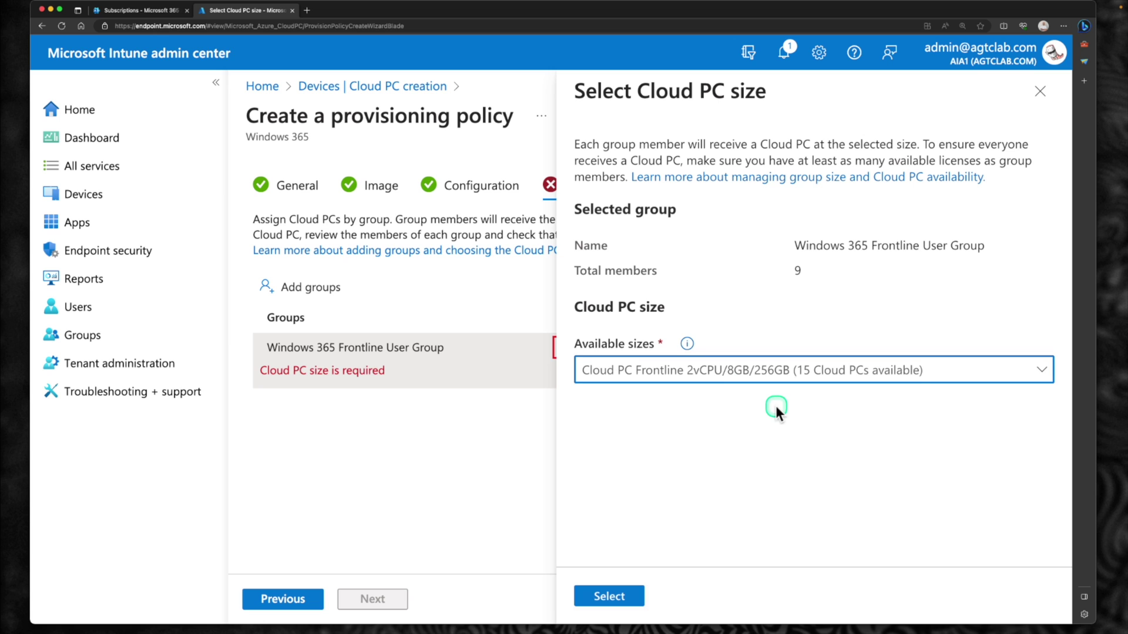
pyautogui.click(623, 597)
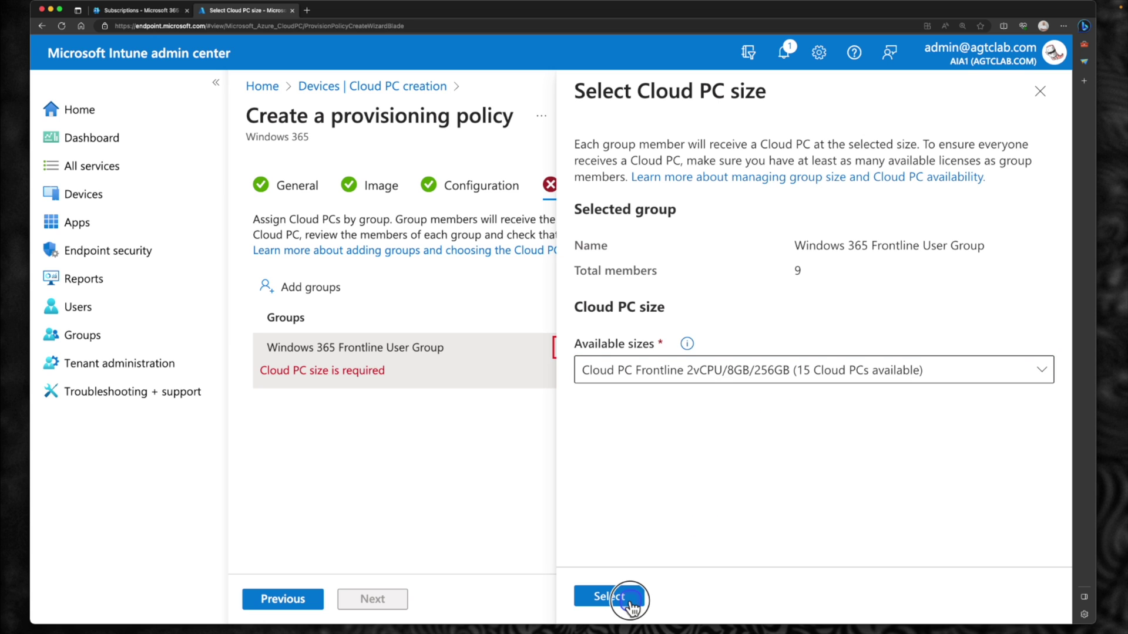
# - Continue to the review of the W365_Frontline_AADJ+MHN_Prov_Policy settings and create the provisioning policy
pyautogui.click(376, 602)
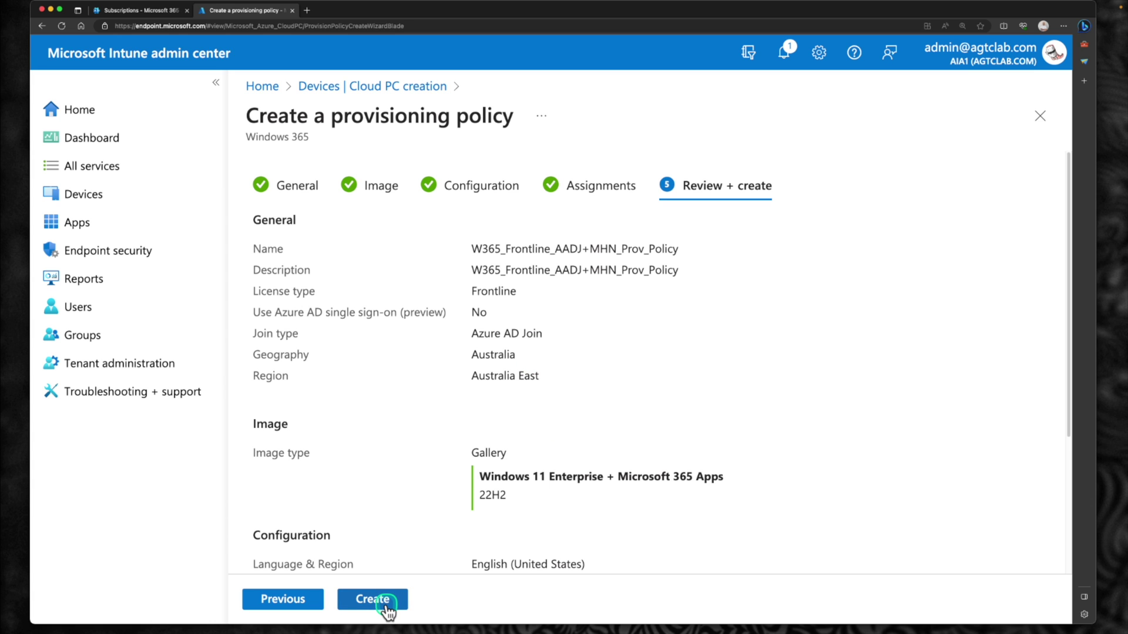
pyautogui.click(387, 607)
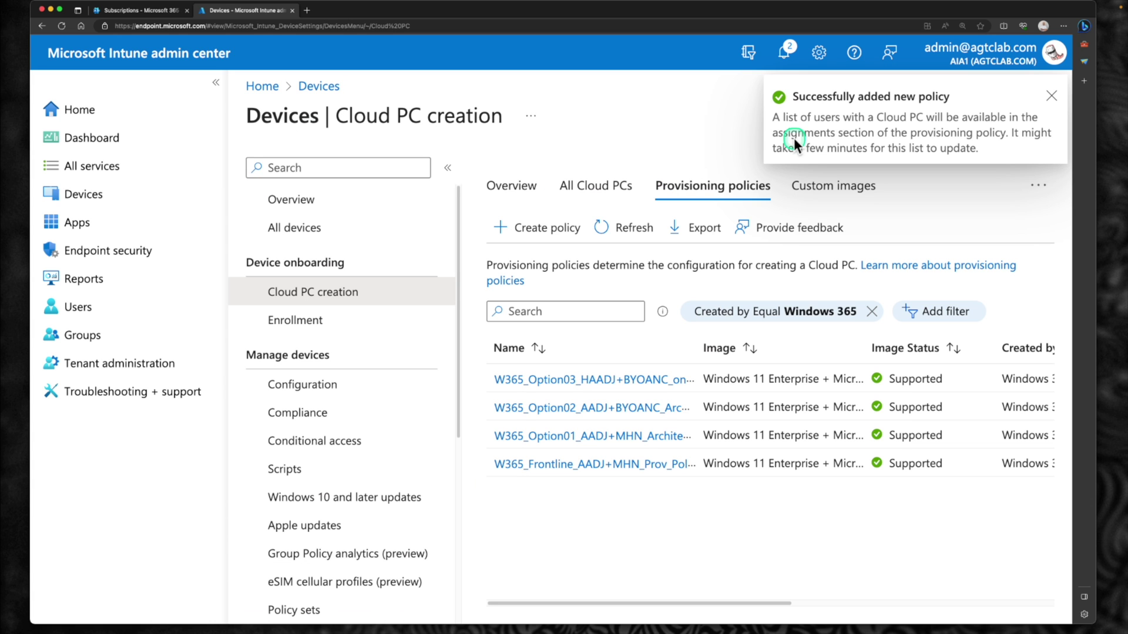
pyautogui.click(802, 141)
pyautogui.click(716, 357)
# - Examine the Cloud PC overview and the All Cloud PCs list, checking each device's policy, PC type, status and user
pyautogui.click(526, 189)
pyautogui.scroll(-4, 598, 305)
pyautogui.scroll(4, 622, 247)
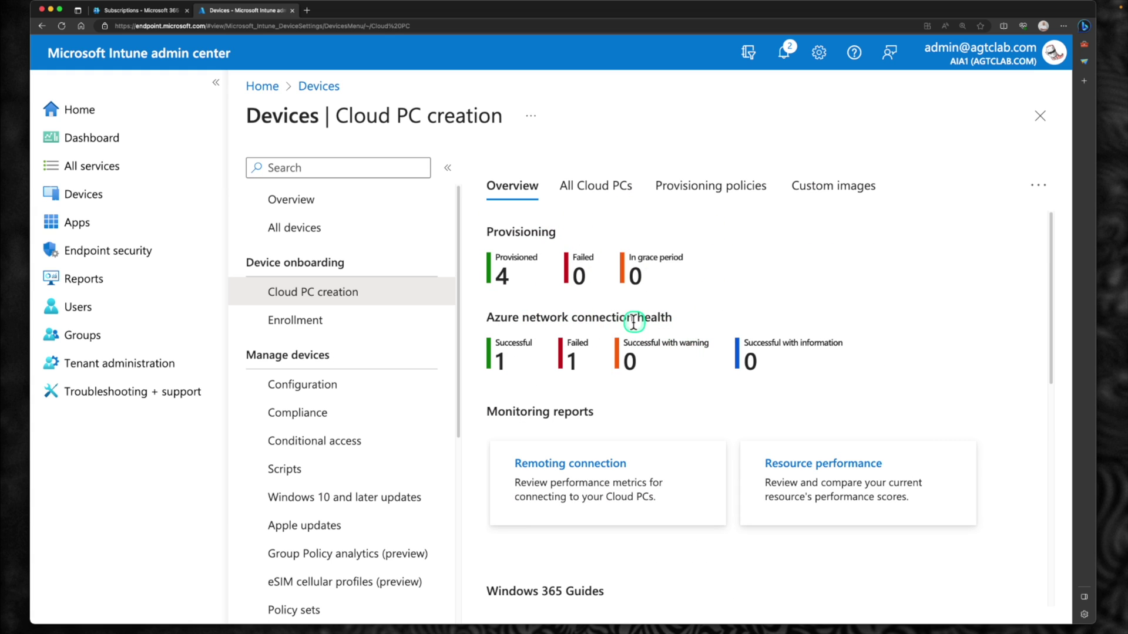
pyautogui.click(588, 200)
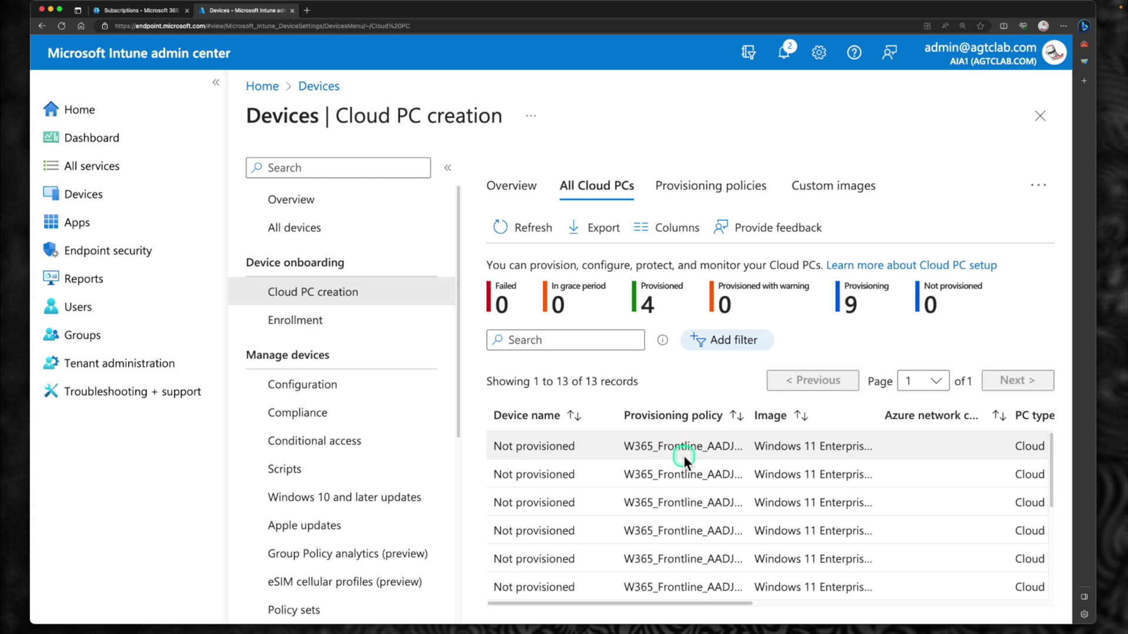
pyautogui.hscroll(5, 840, 529)
pyautogui.scroll(-5, 822, 496)
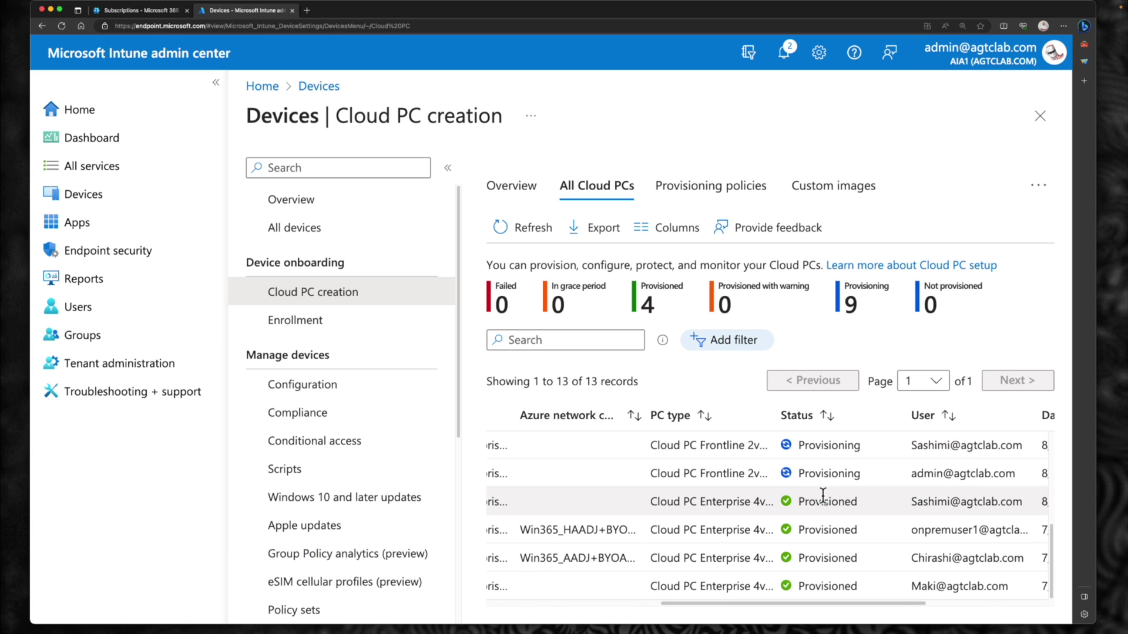
pyautogui.scroll(5, 823, 496)
# - Reduce the page zoom and widen the Provisioning policy and Image columns of the Cloud PC list
pyautogui.click(1063, 26)
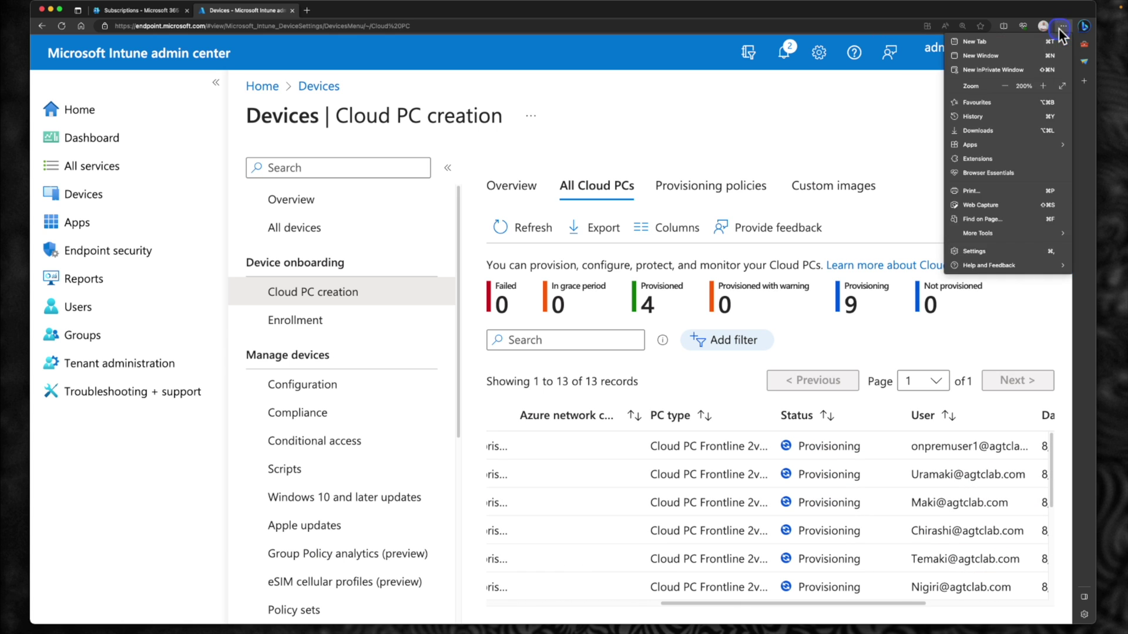
pyautogui.click(1007, 87)
pyautogui.click(1007, 87)
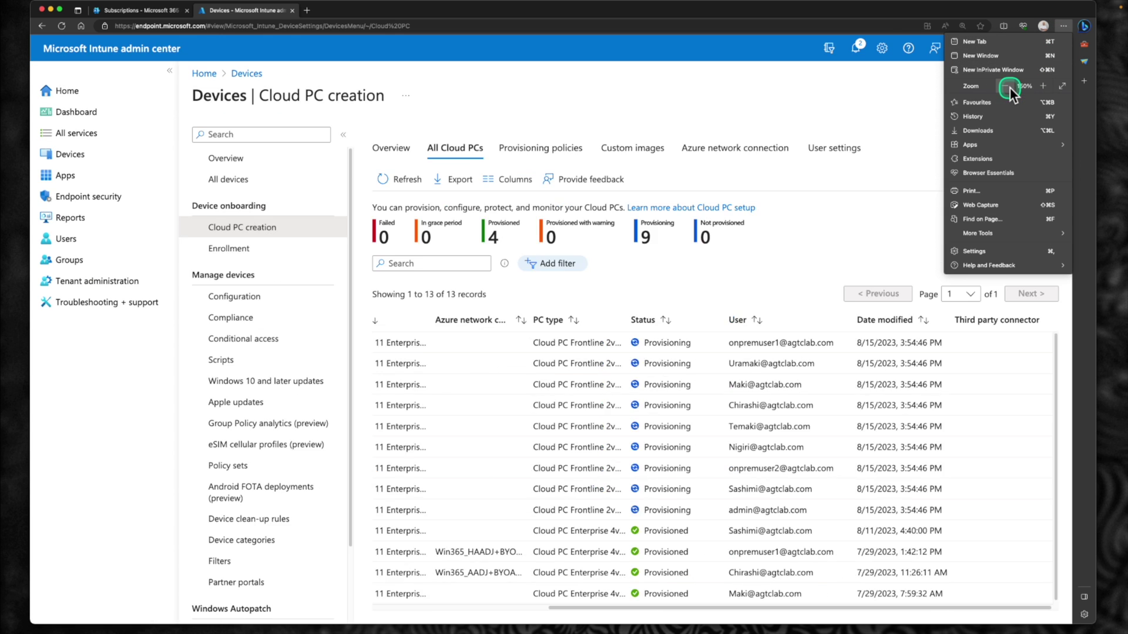
pyautogui.click(1007, 87)
pyautogui.click(671, 575)
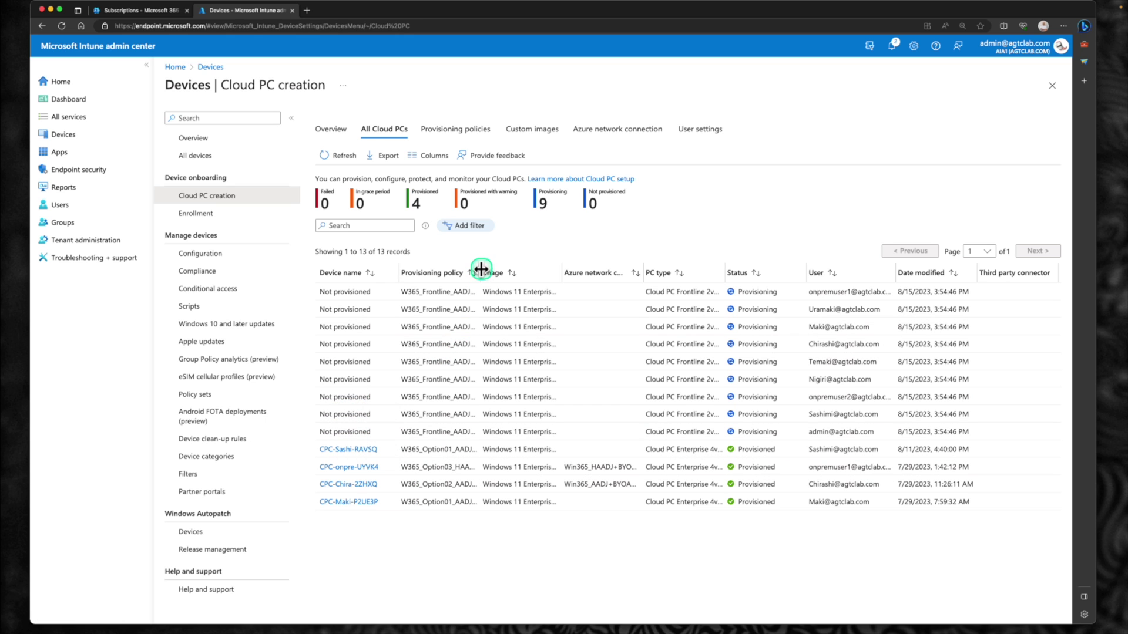
pyautogui.moveTo(480, 270); pyautogui.dragTo(558, 269)
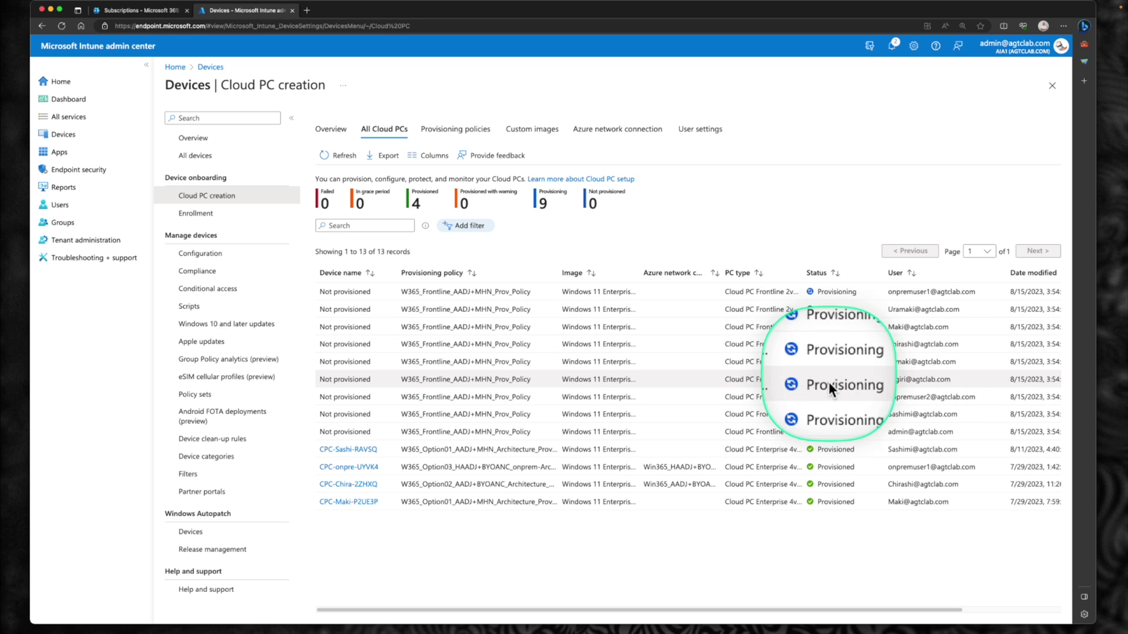
pyautogui.moveTo(639, 272); pyautogui.dragTo(703, 271)
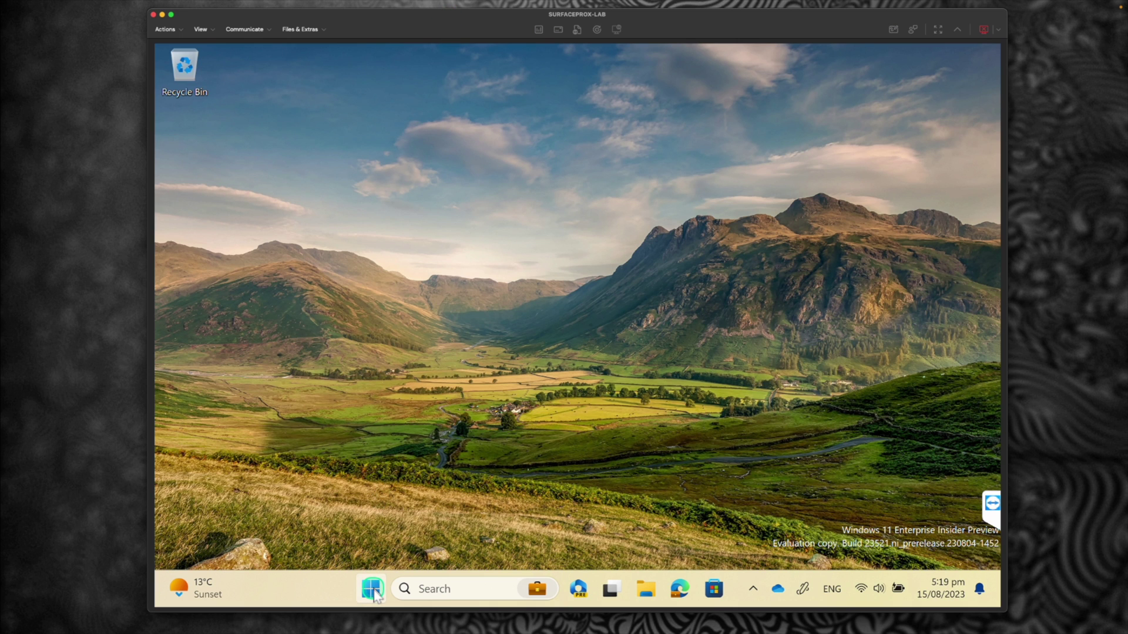
# - Open the Windows 365 app on the SURFACEPROX-LAB desktop and bring the user's Cloud PC cards into view
pyautogui.click(374, 592)
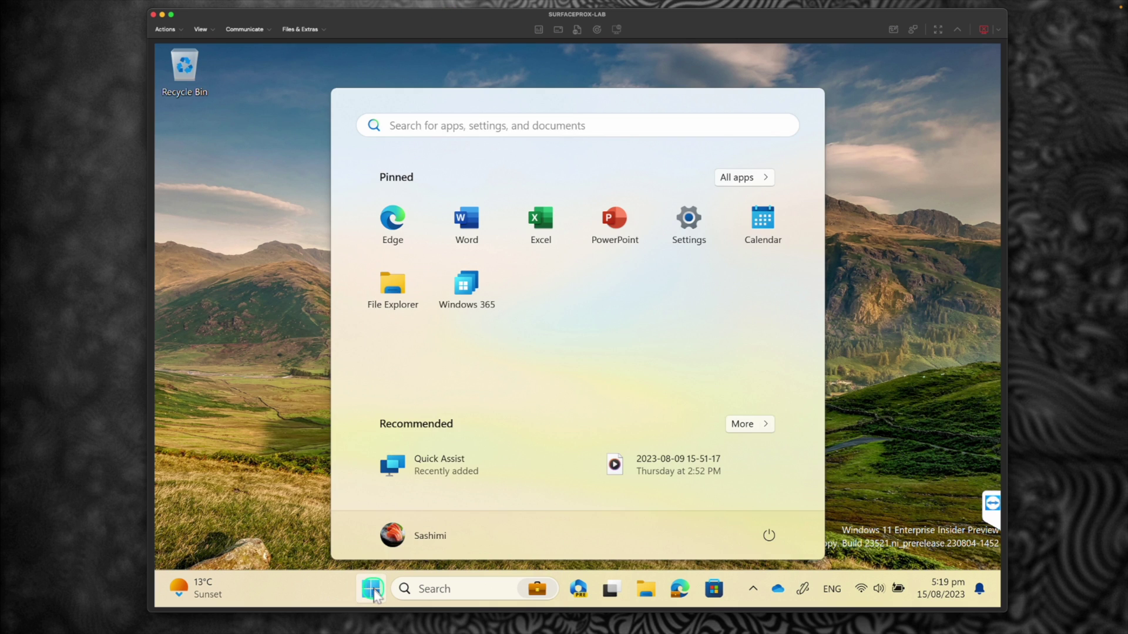
pyautogui.click(467, 282)
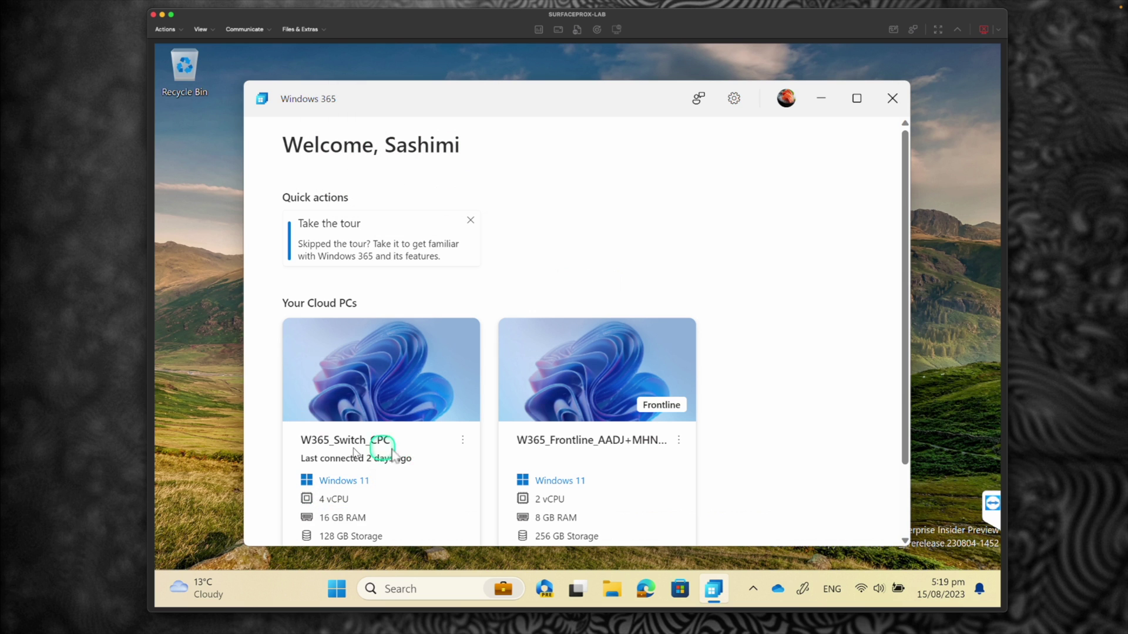
pyautogui.scroll(-1, 406, 421)
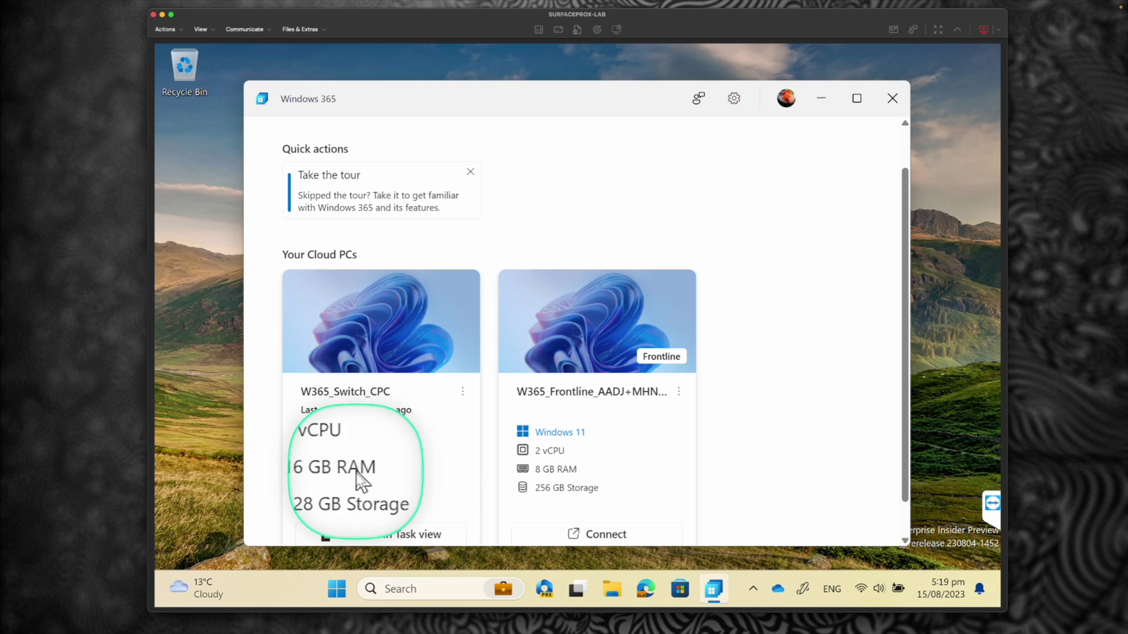
# - Examine the management options offered for the W365_Switch_CPC Cloud PC, then dismiss them
pyautogui.click(460, 395)
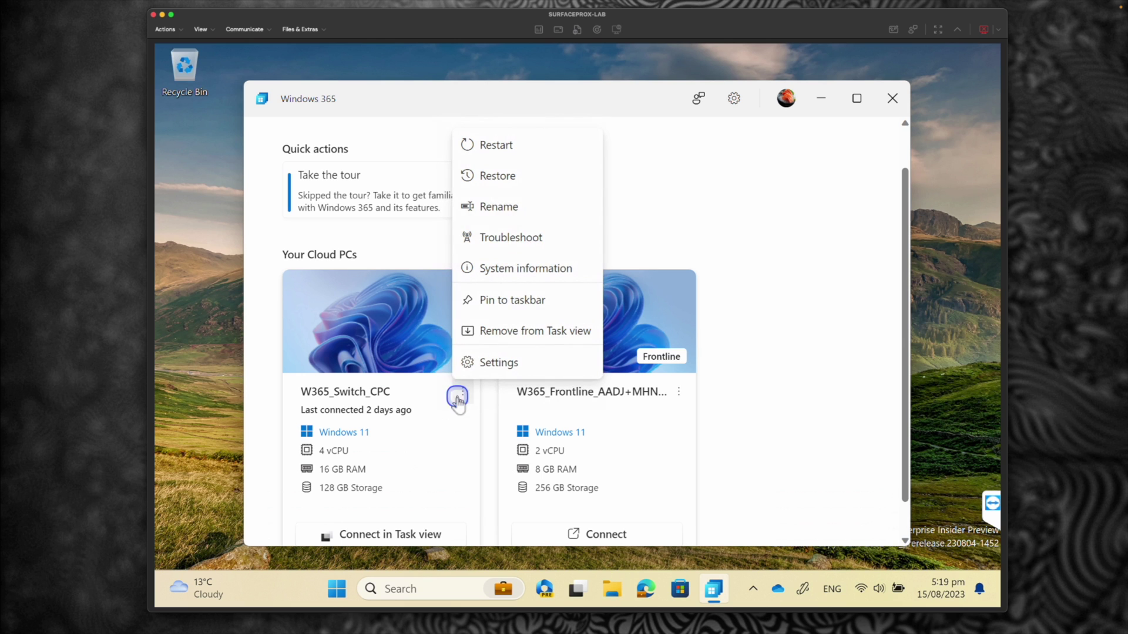
pyautogui.click(458, 399)
pyautogui.click(459, 399)
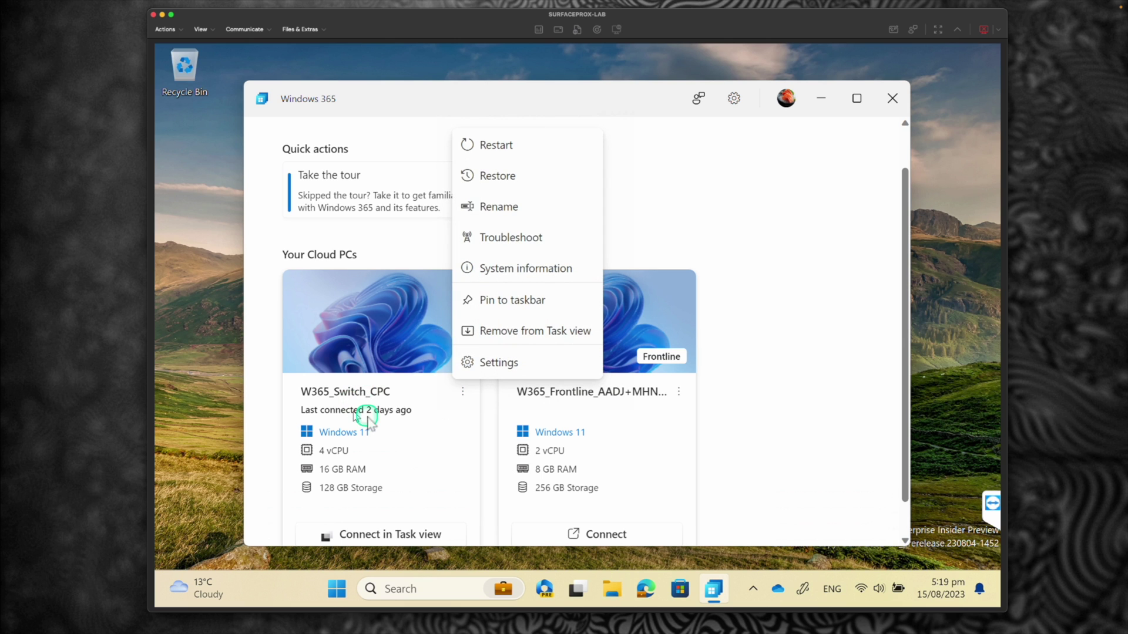
pyautogui.click(438, 403)
pyautogui.scroll(-1, 640, 395)
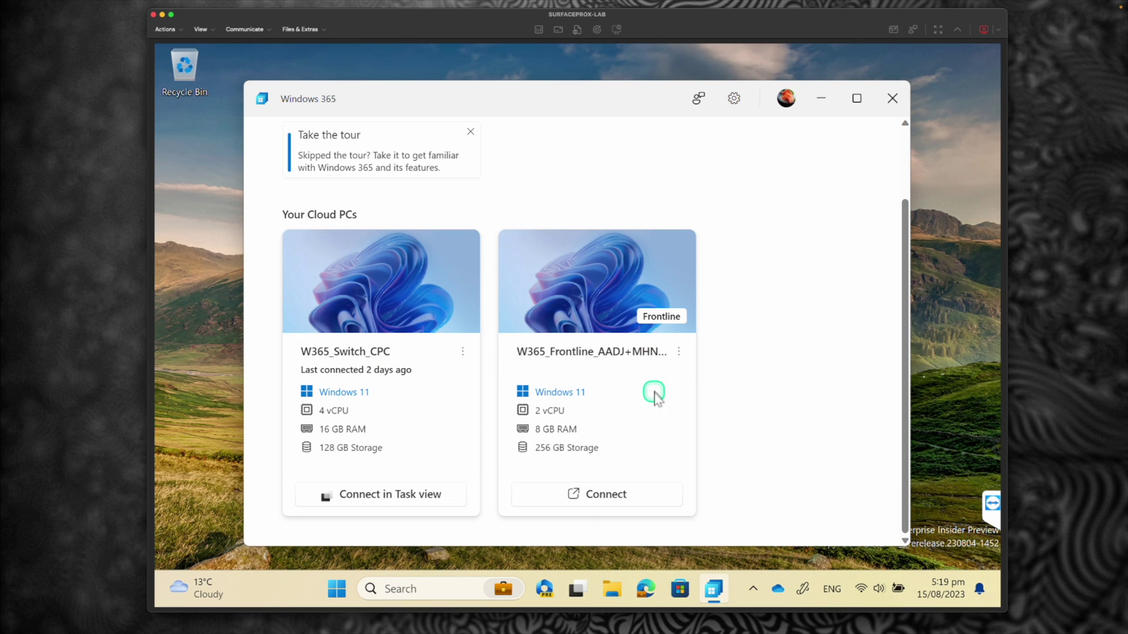
# - Rename the Frontline Cloud PC as W365_Frontline
pyautogui.click(678, 357)
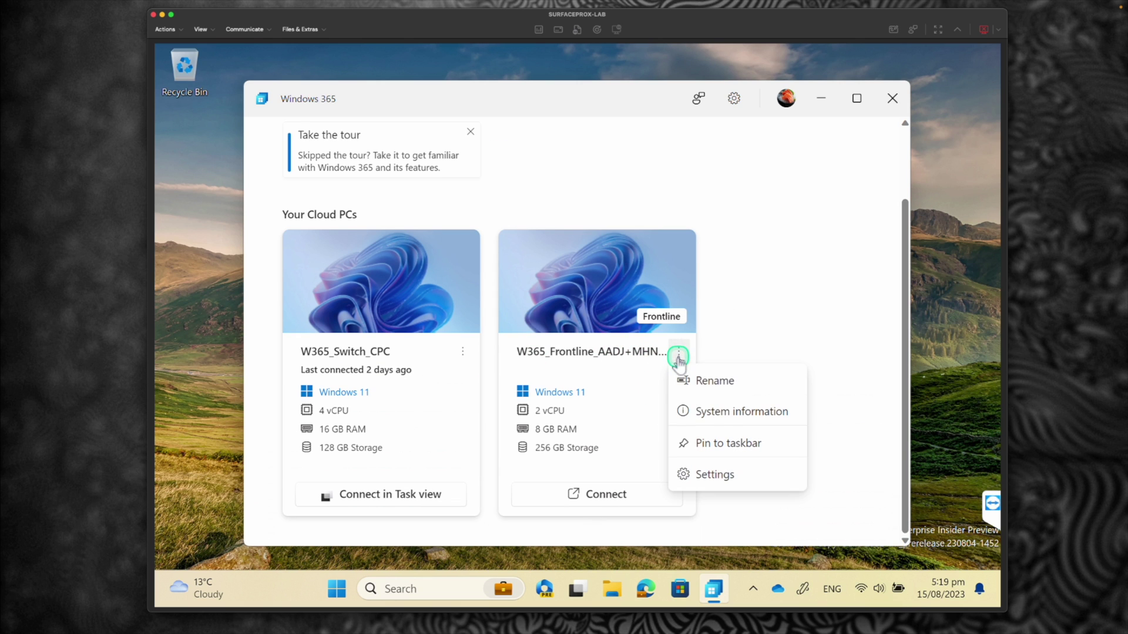
pyautogui.click(702, 380)
pyautogui.moveTo(504, 398); pyautogui.dragTo(698, 388)
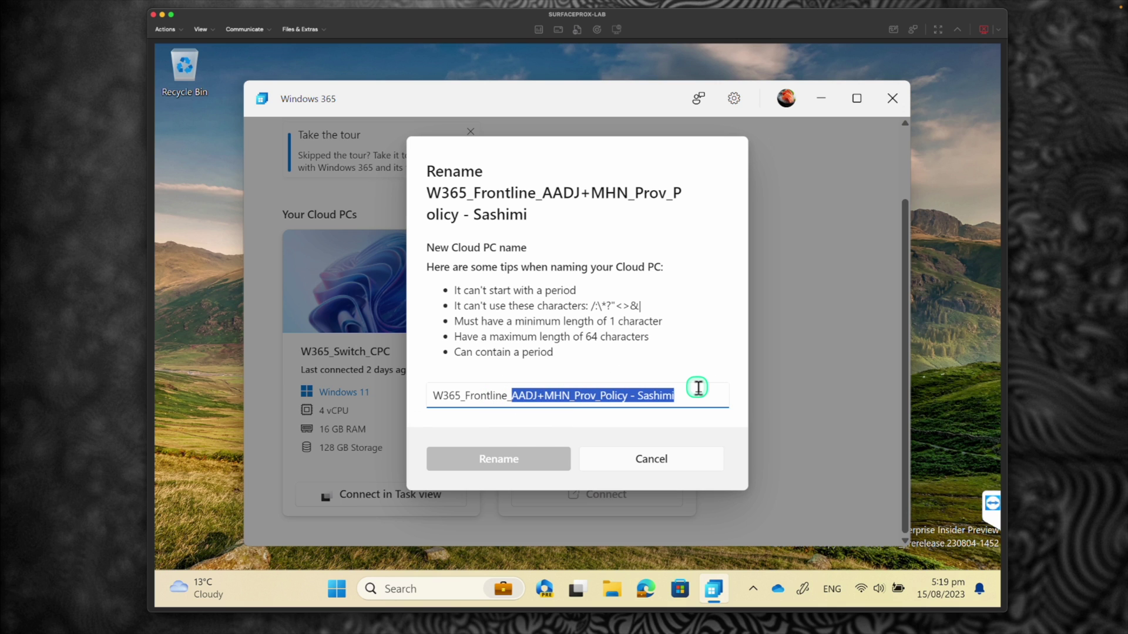
pyautogui.press('BackSpace')
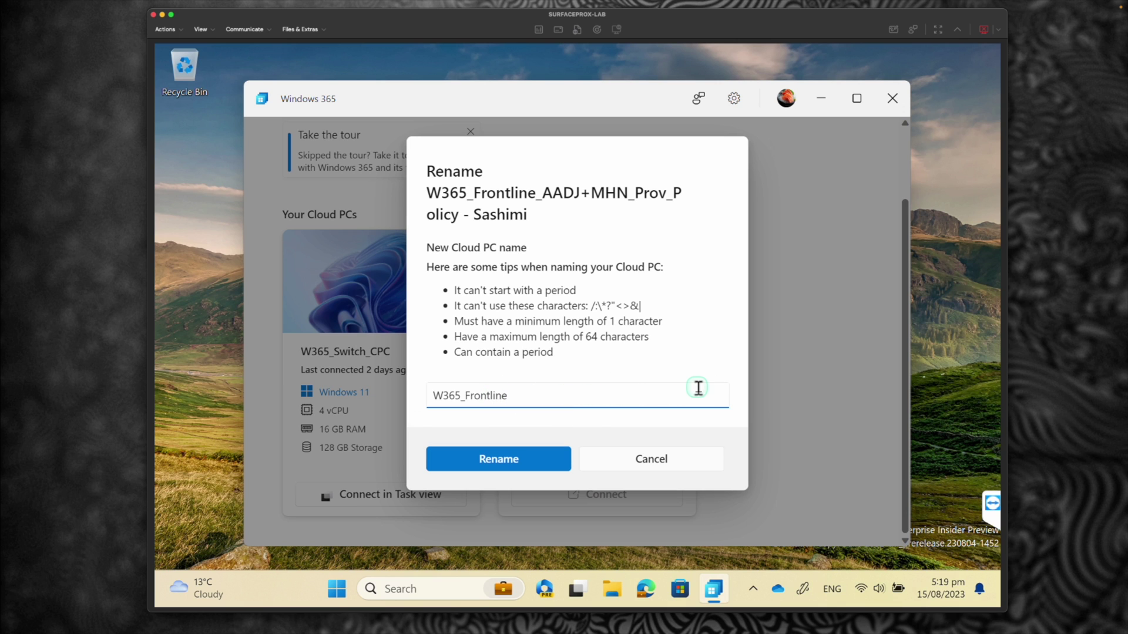
pyautogui.click(510, 460)
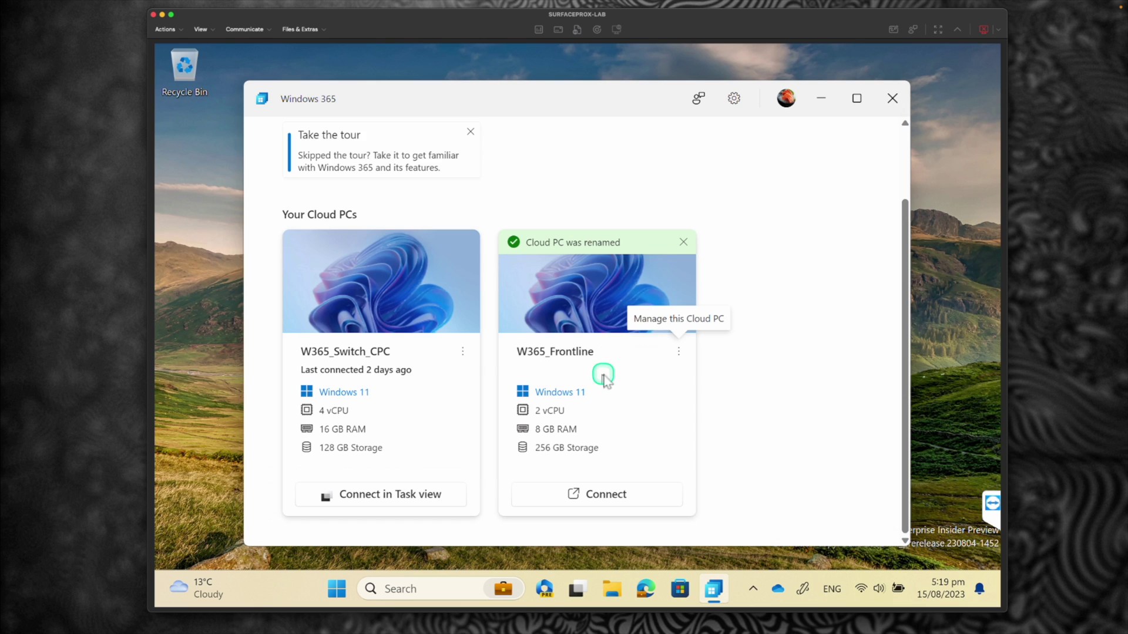
# - Connect to the W365_Frontline Cloud PC, signing in with the listed user's account password and the Remember me option enabled
pyautogui.click(612, 496)
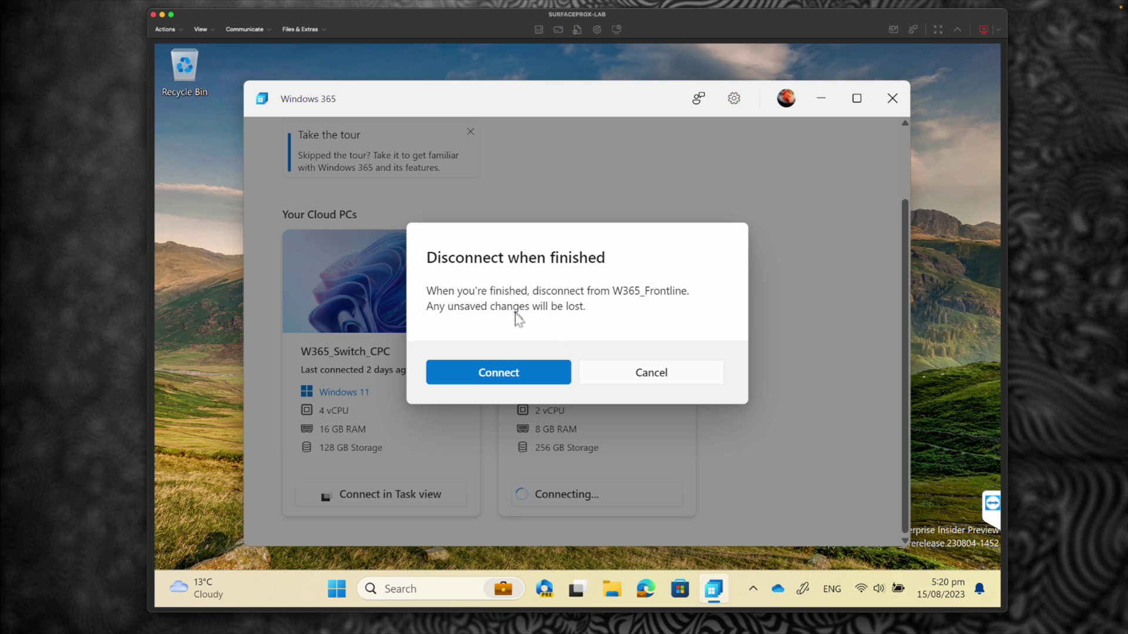
pyautogui.click(505, 374)
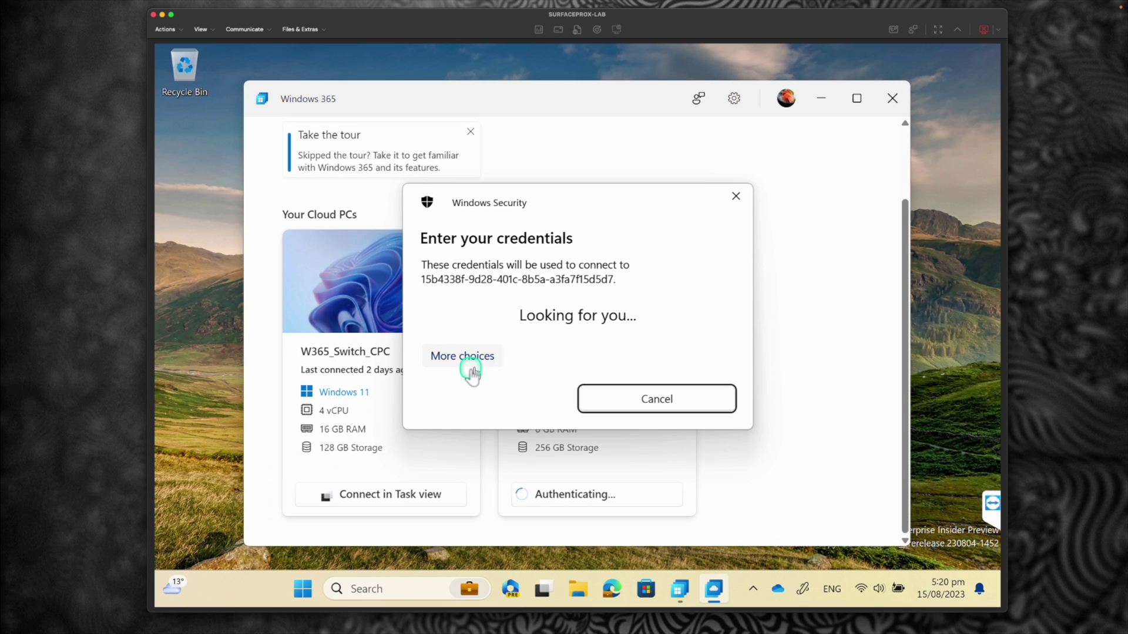
pyautogui.click(471, 363)
pyautogui.click(504, 400)
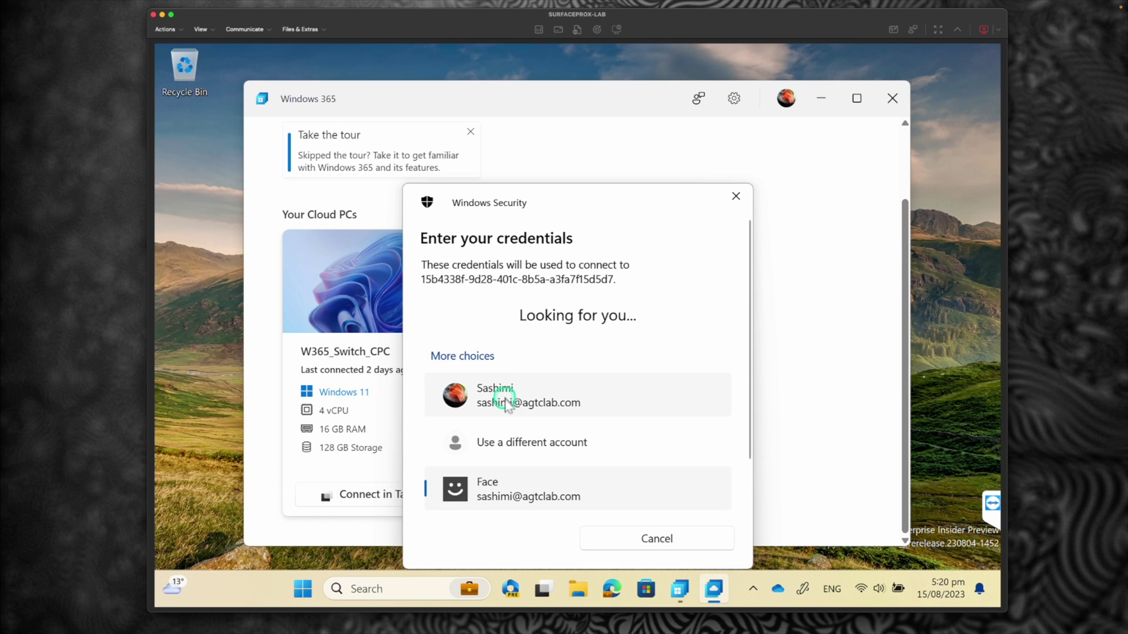
pyautogui.hotkey('ctrl', 'v')
pyautogui.click(479, 401)
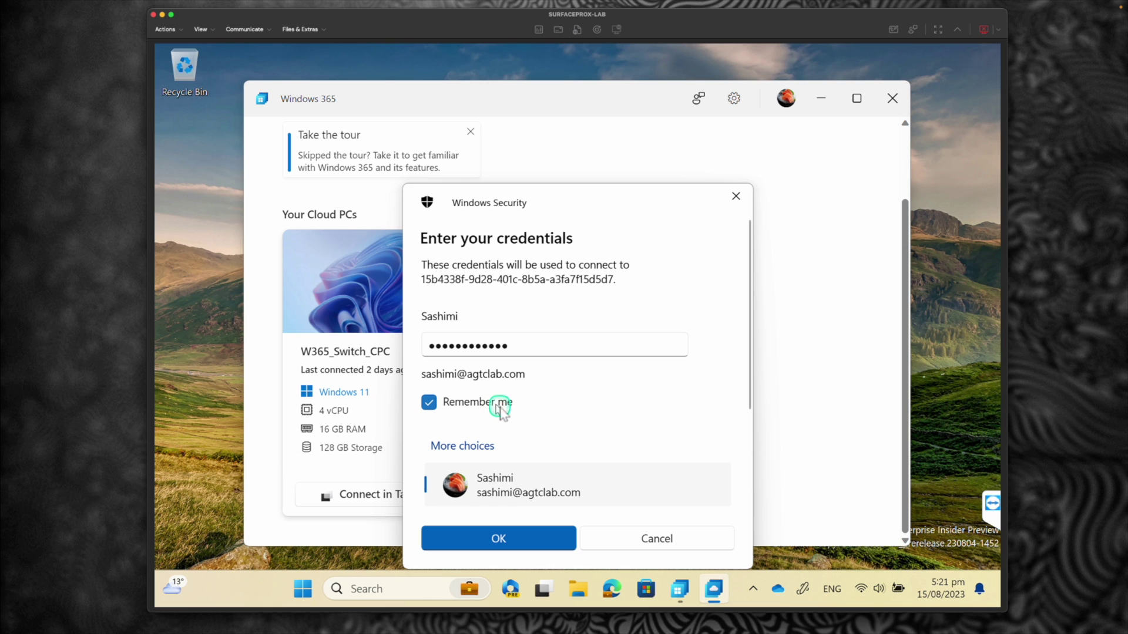
pyautogui.click(552, 540)
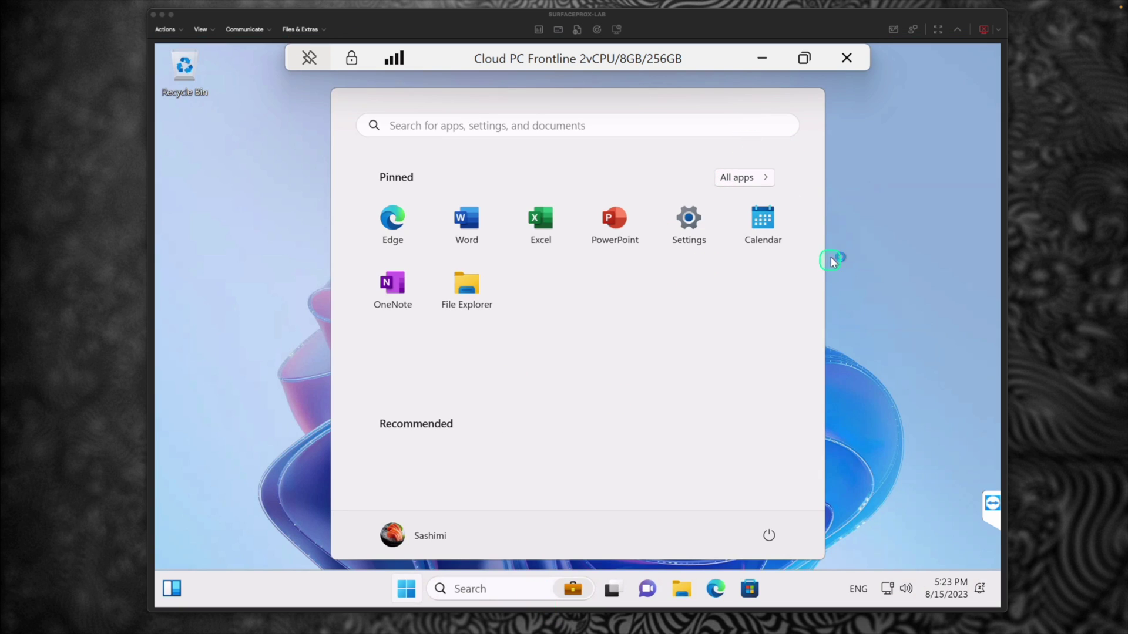
# - Open Settings on the Frontline Cloud PC and examine its device specifications on the System About page
pyautogui.click(406, 595)
pyautogui.click(406, 594)
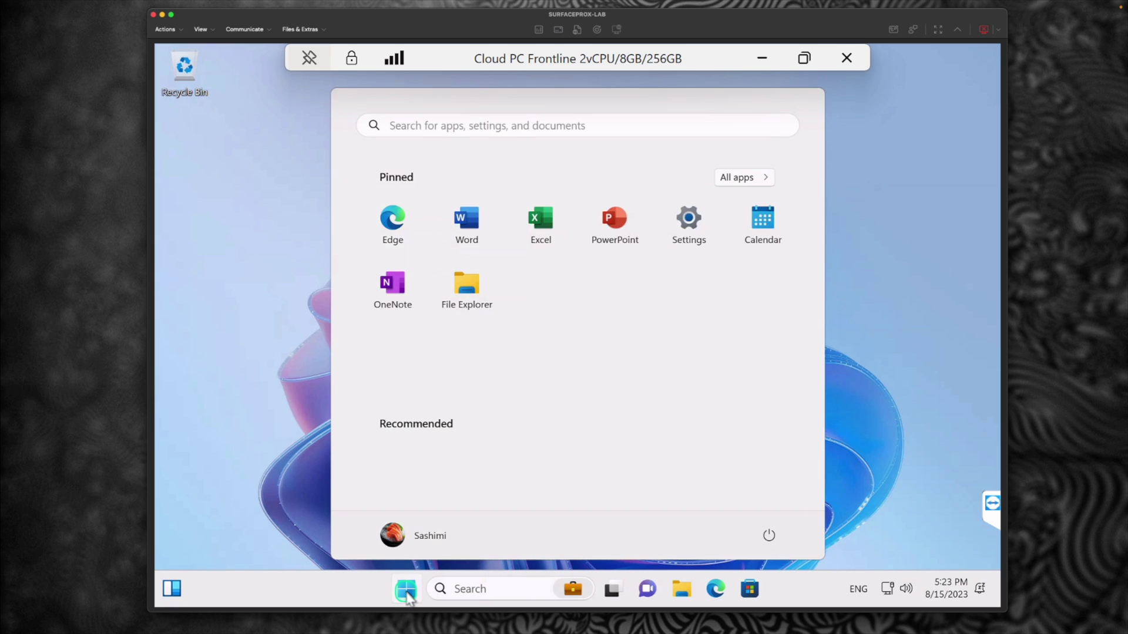
pyautogui.click(406, 593)
pyautogui.click(406, 592)
pyautogui.click(693, 236)
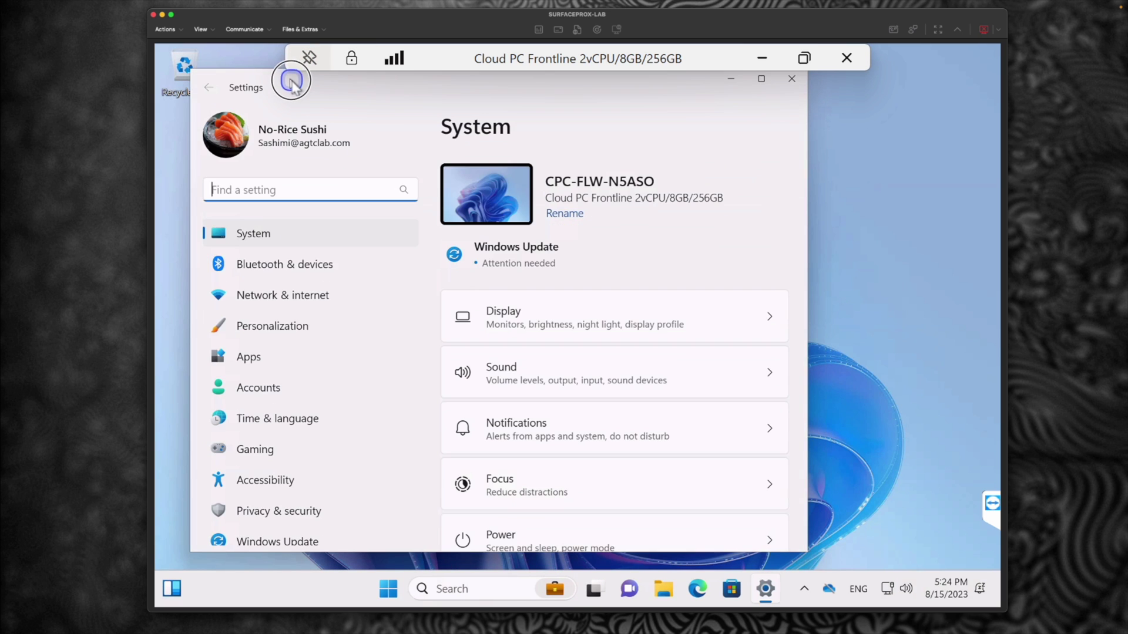
pyautogui.moveTo(293, 82); pyautogui.dragTo(318, 91)
pyautogui.scroll(-10, 601, 435)
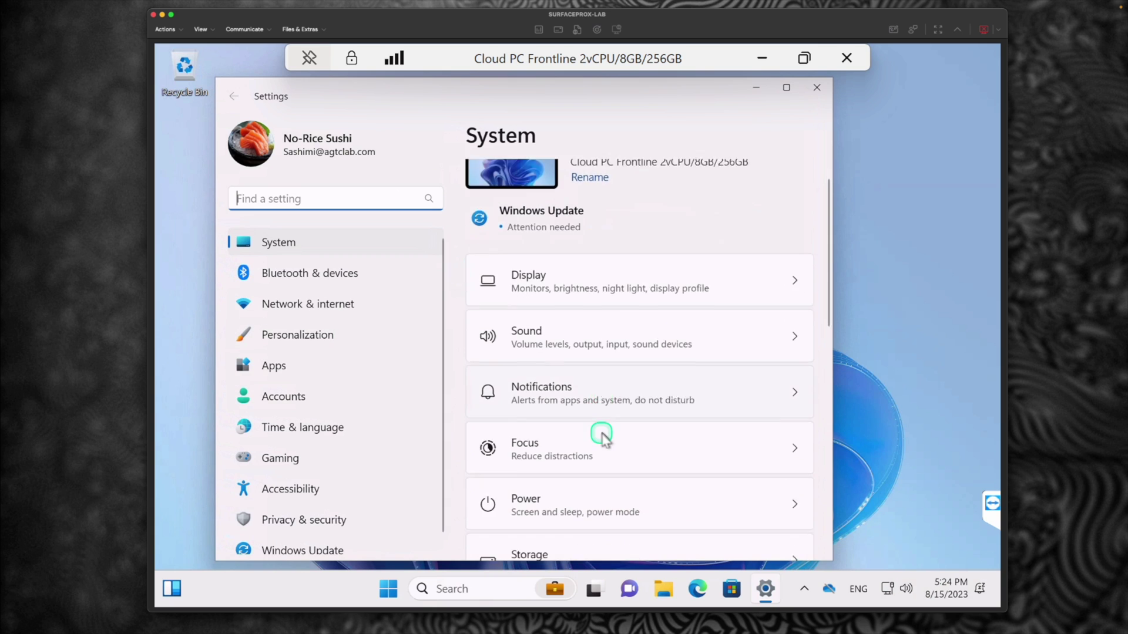
pyautogui.click(570, 512)
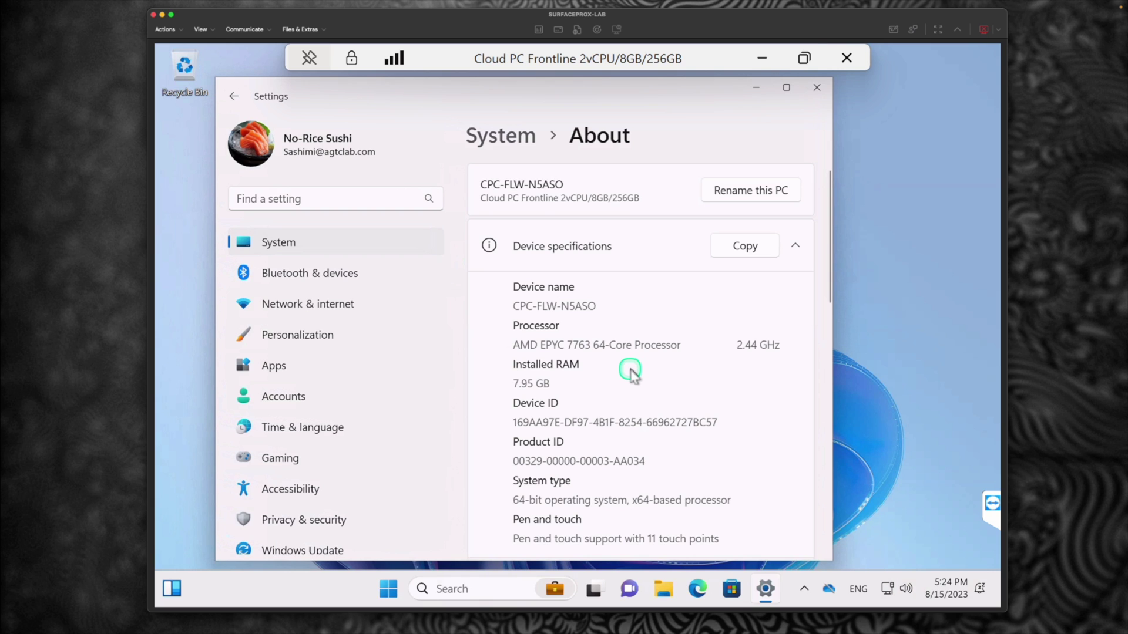
pyautogui.scroll(-1, 630, 372)
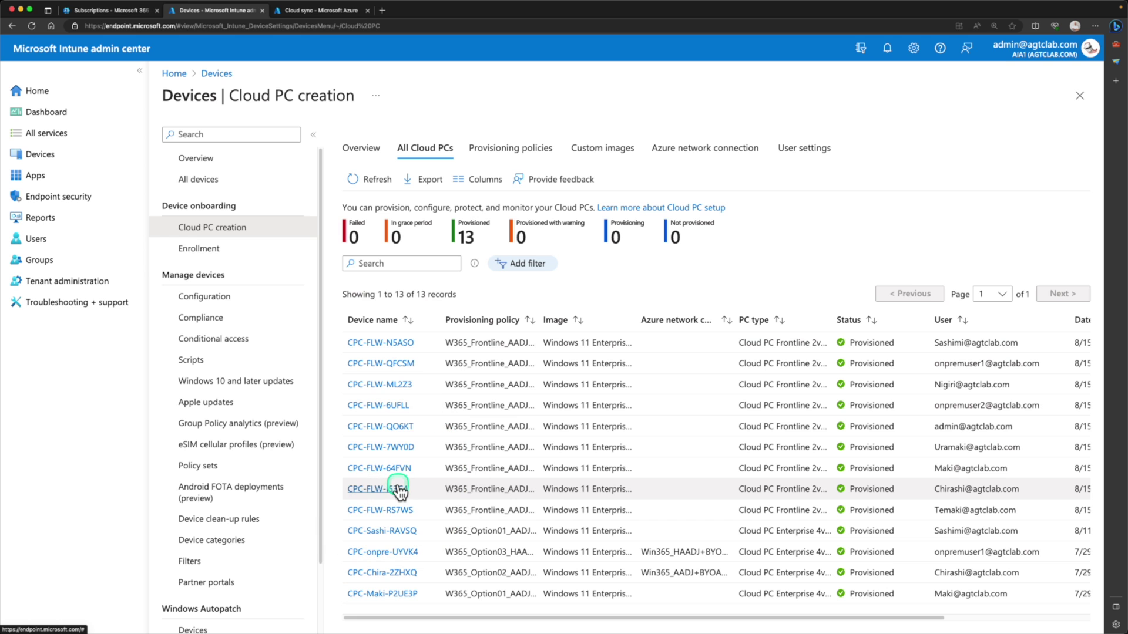
# - Check the Windows 365 Frontline trial subscription in the Microsoft 365 admin center, then return to the Cloud PC session and minimize it
pyautogui.click(111, 10)
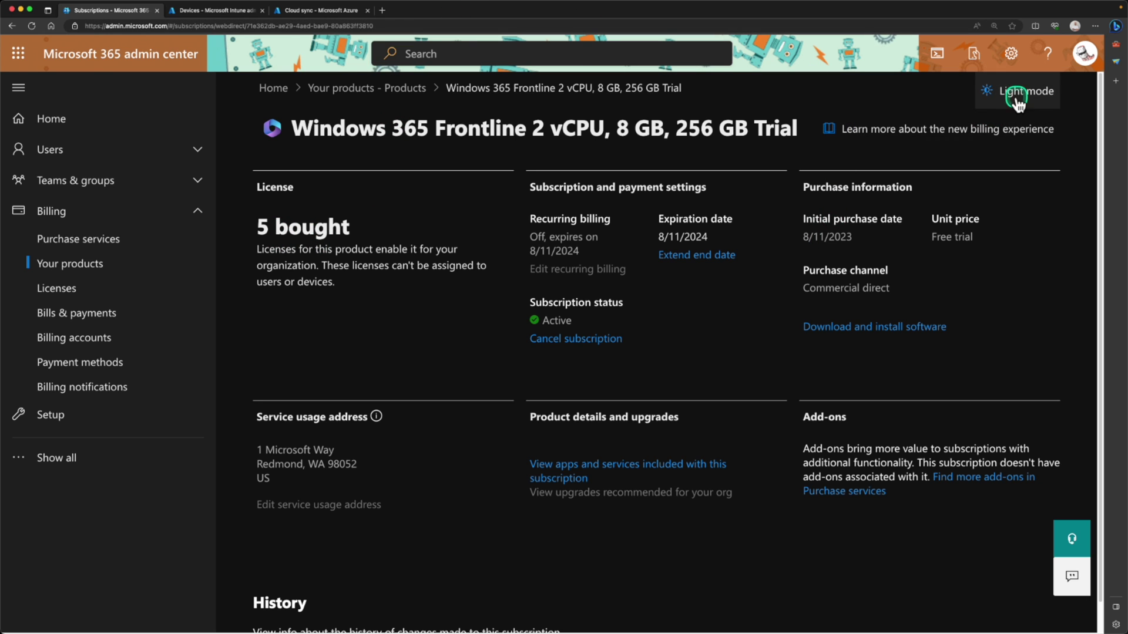
pyautogui.click(26, 10)
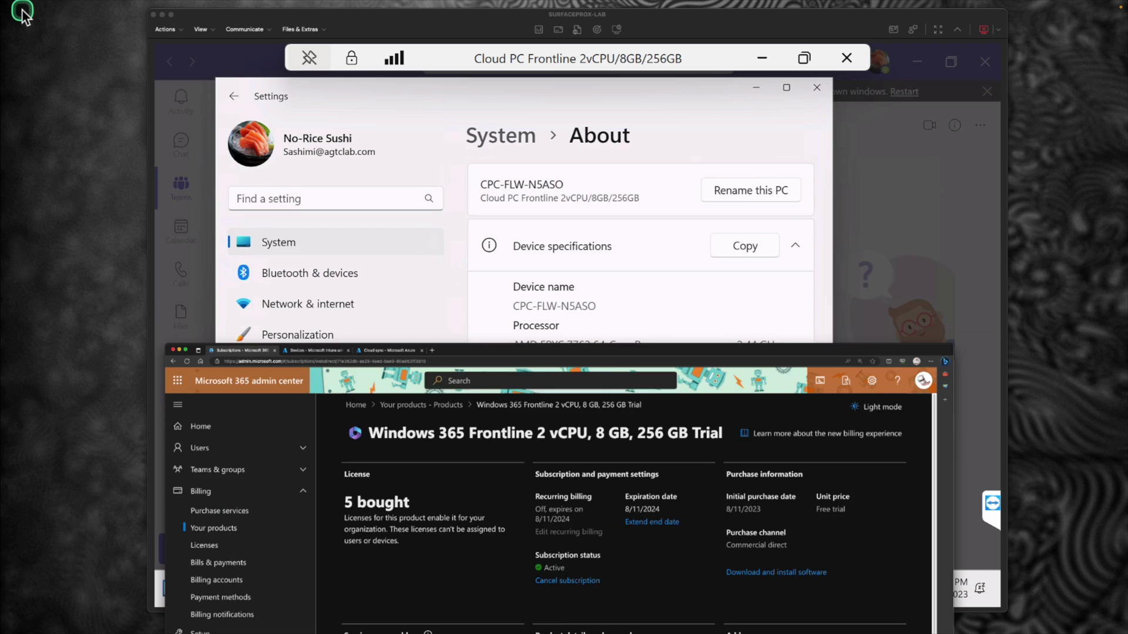
pyautogui.click(763, 59)
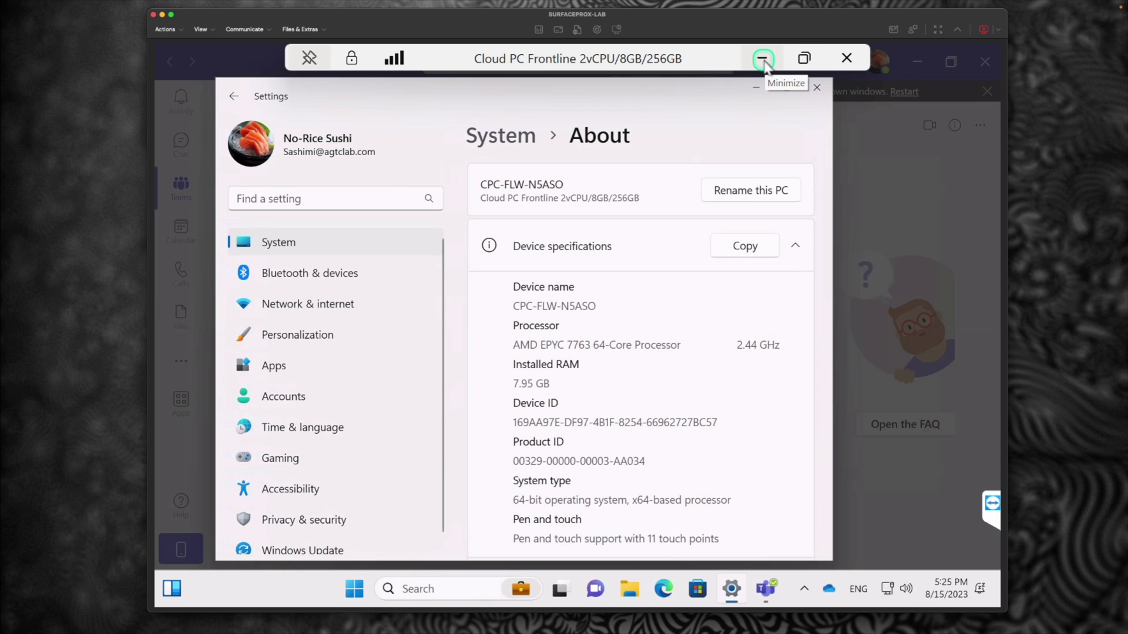
pyautogui.click(763, 58)
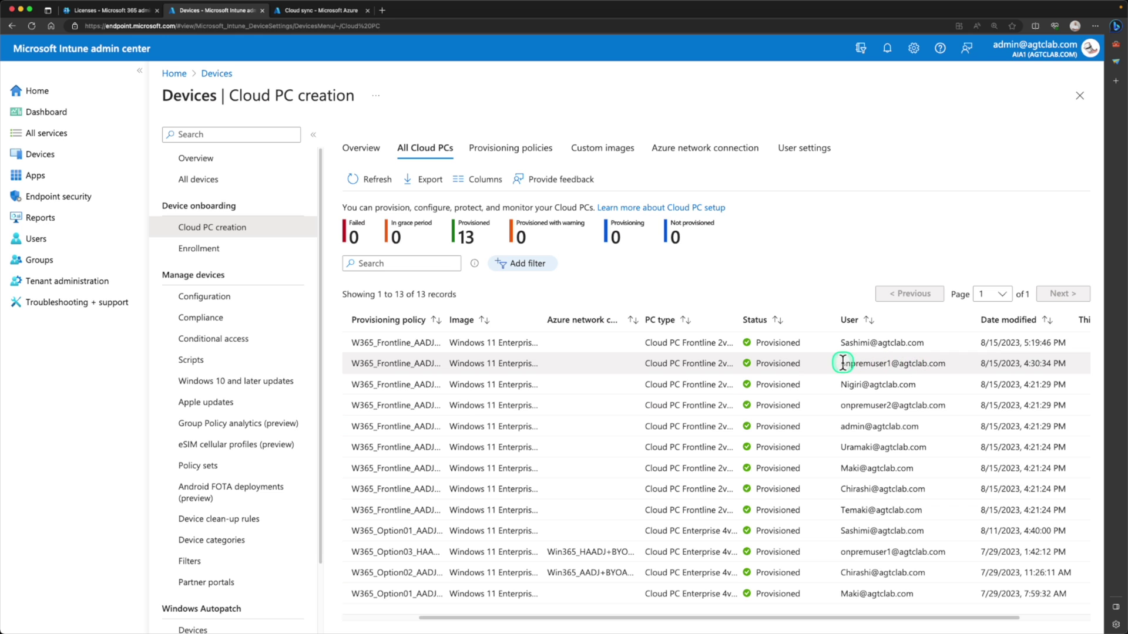
# - Locate the first on-premises user's Frontline Cloud PC in the All Cloud PCs list
pyautogui.click(842, 364)
pyautogui.moveTo(842, 364); pyautogui.dragTo(945, 363)
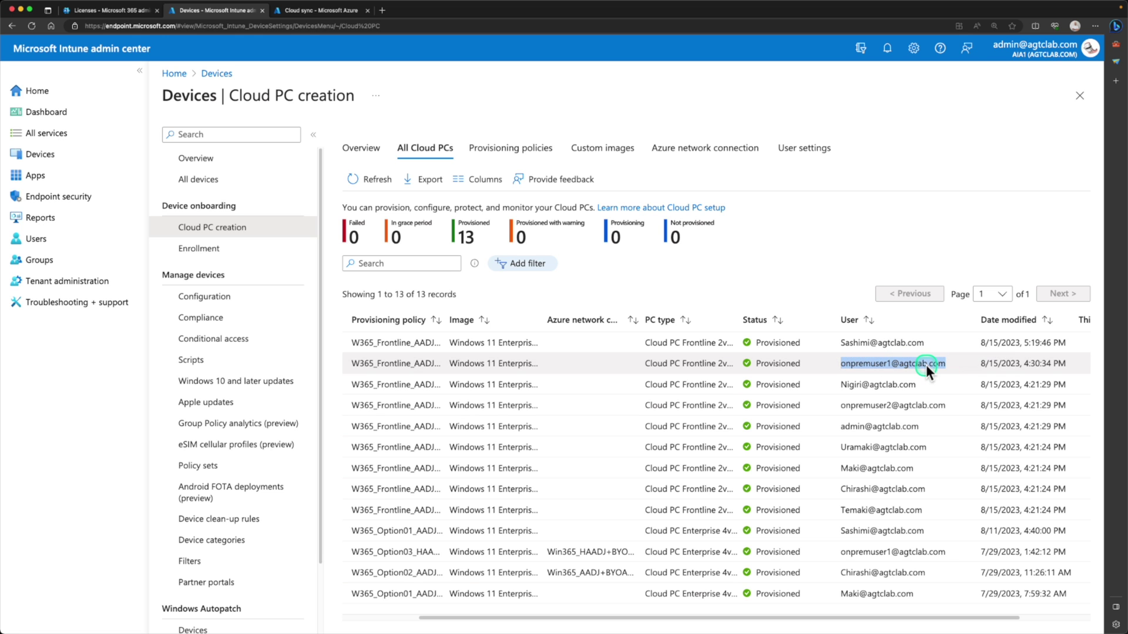
pyautogui.click(679, 393)
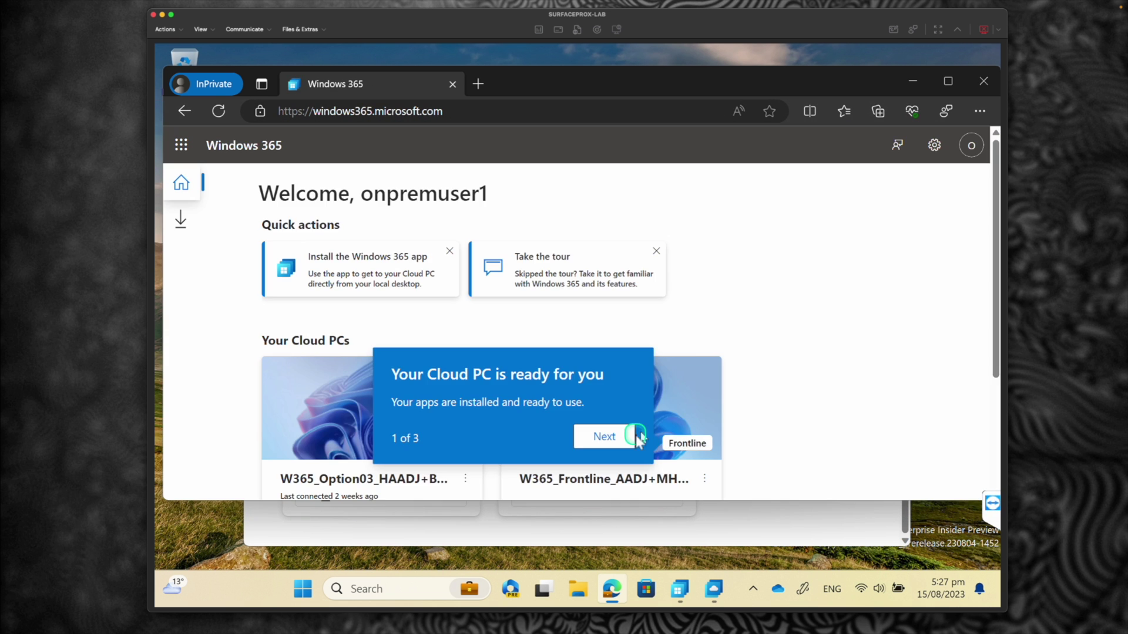
# - Dismiss the welcome tour on the Windows 365 web portal and open the W365_Frontline_AADJ+MHN Cloud PC in the browser
pyautogui.click(625, 440)
pyautogui.scroll(-3, 628, 441)
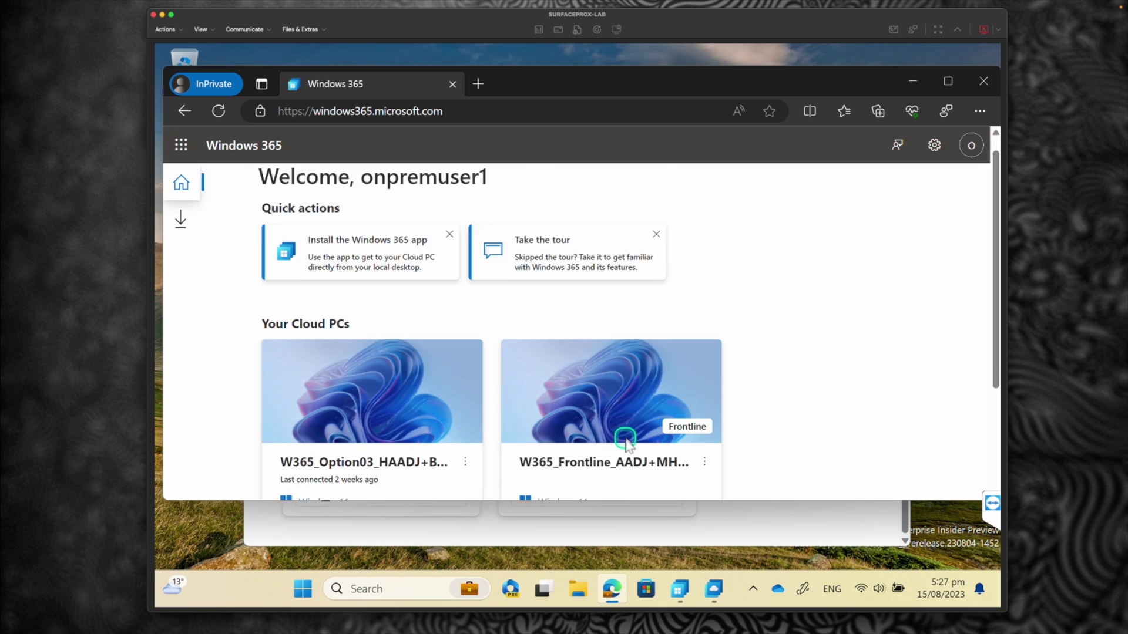
pyautogui.click(639, 449)
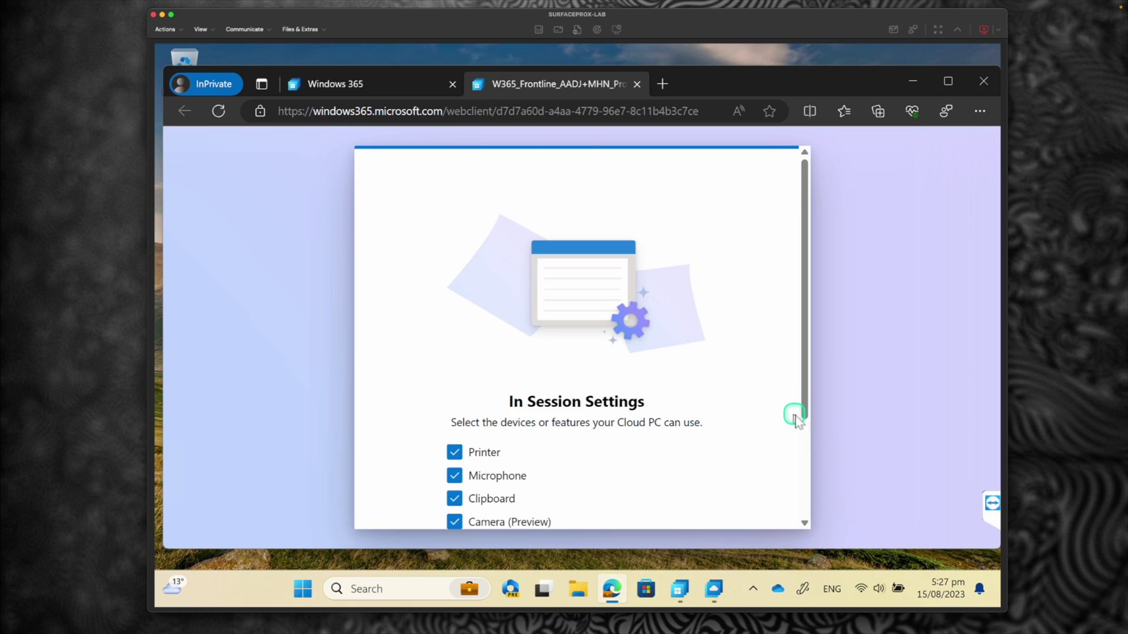
# - Allow the default in-session settings, acknowledge the disconnect notice, and dismiss the camera permission request
pyautogui.moveTo(801, 411); pyautogui.dragTo(800, 507)
pyautogui.click(757, 504)
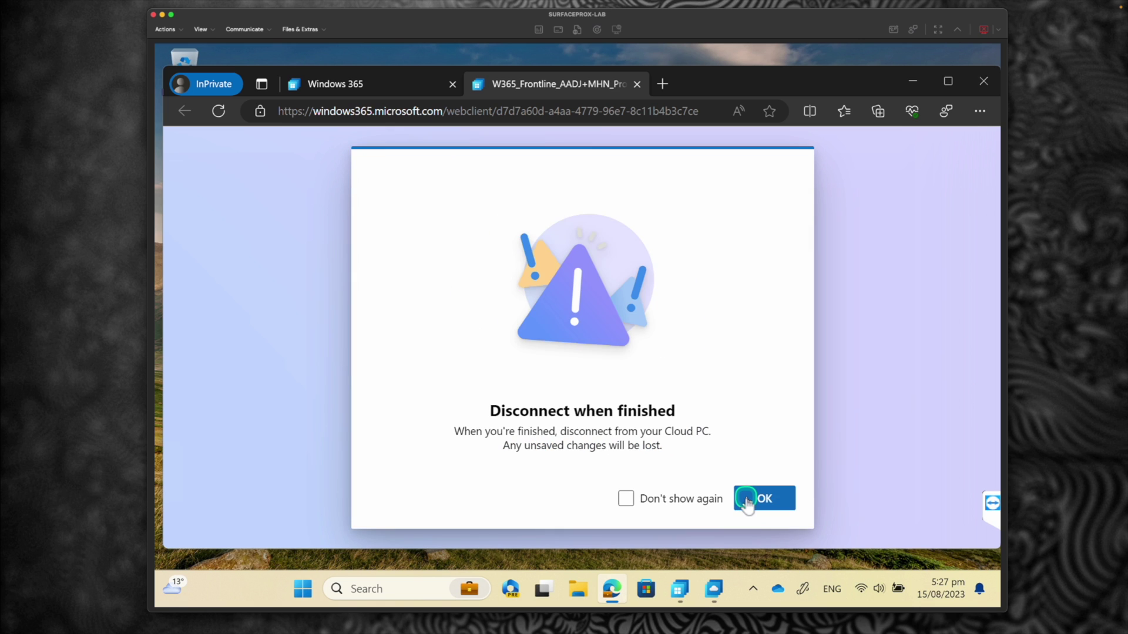
pyautogui.click(748, 500)
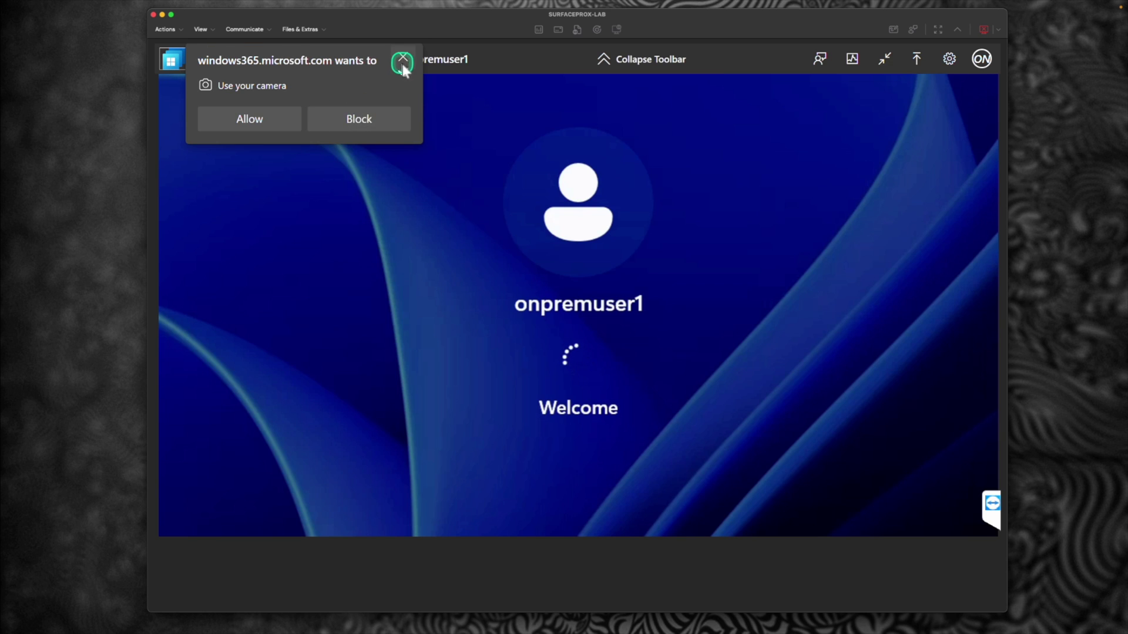
pyautogui.click(403, 60)
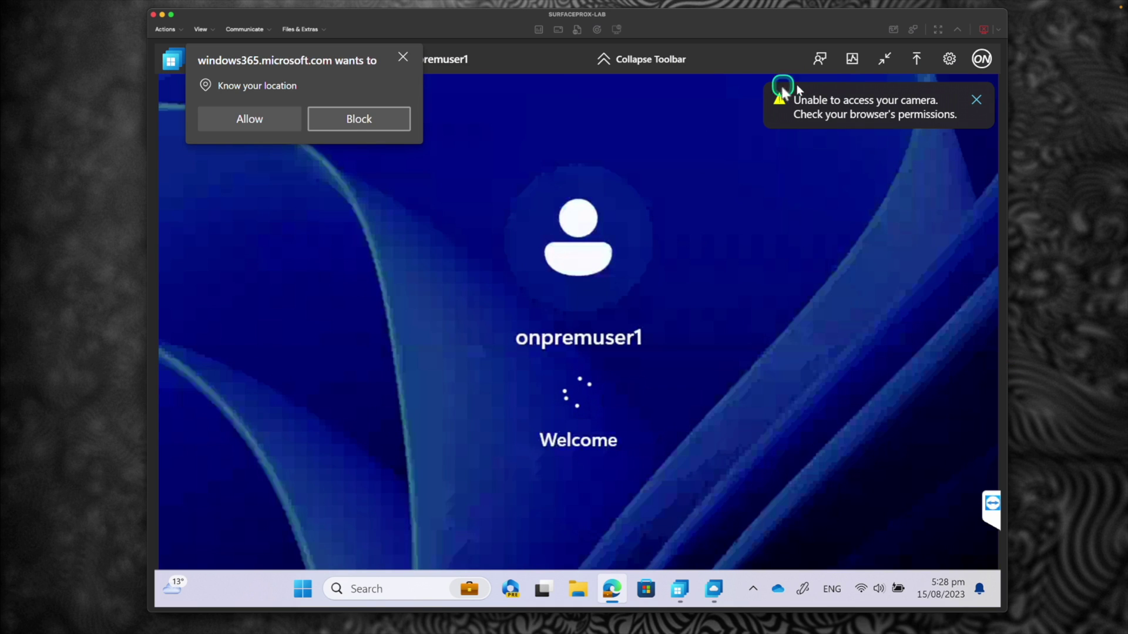
pyautogui.click(893, 71)
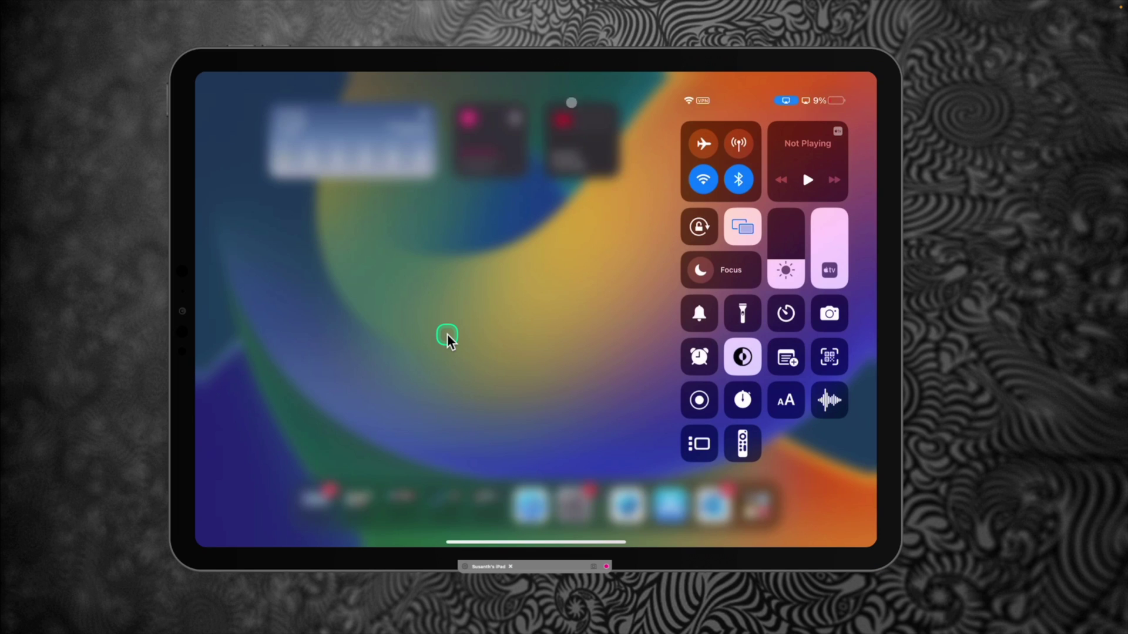
# - Open Microsoft Edge on the iPad and go to windows365.microsoft.com in a new InPrivate tab
pyautogui.click(447, 337)
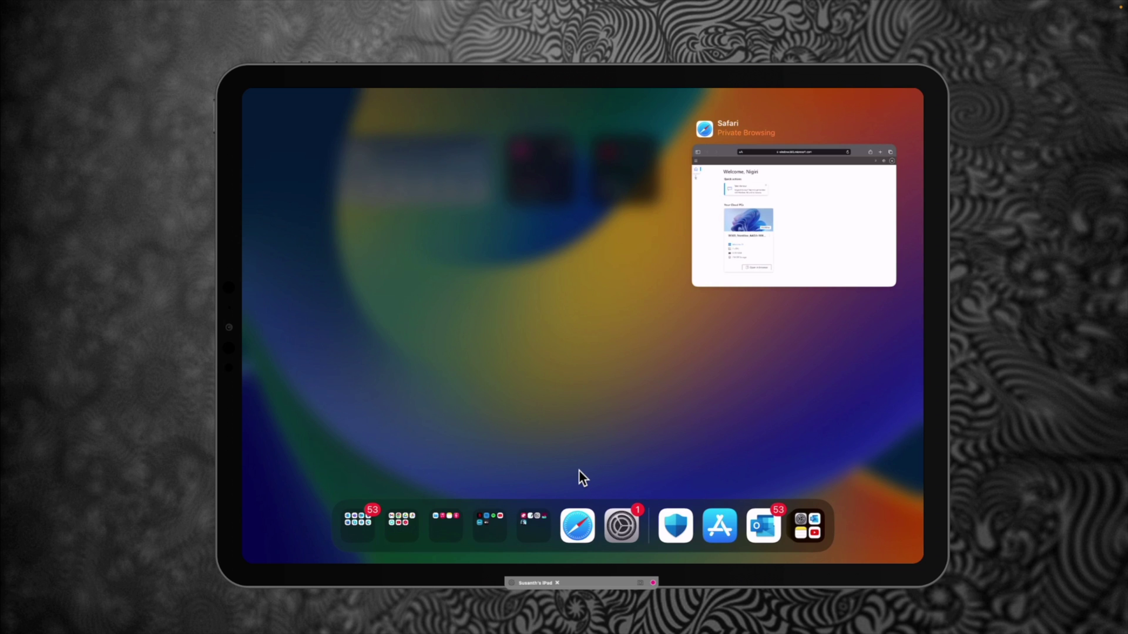
pyautogui.press('Return')
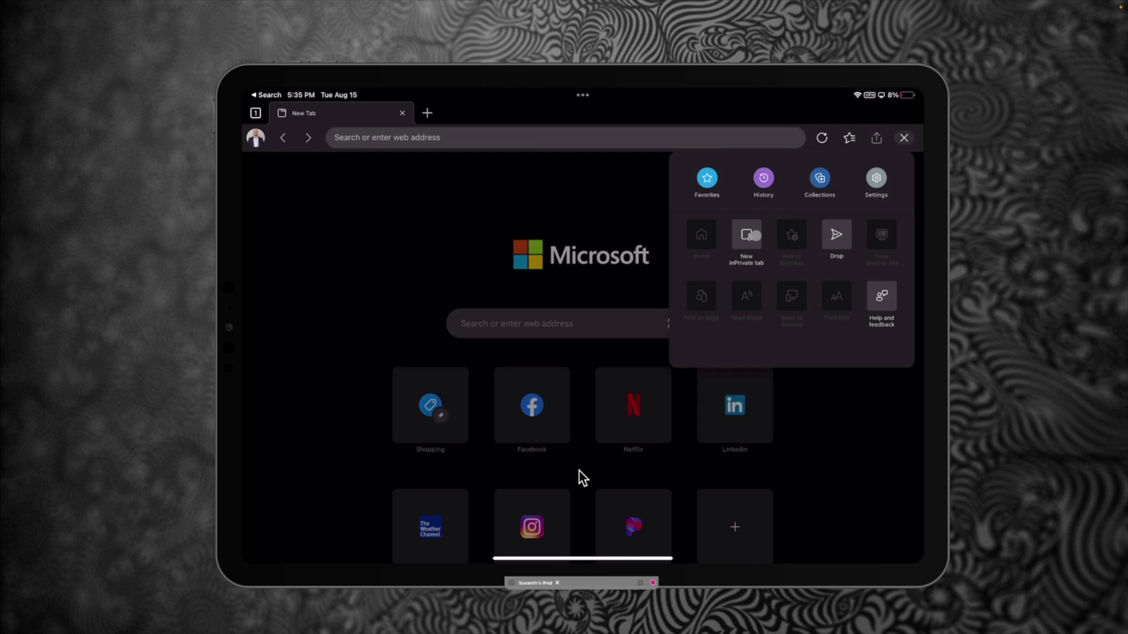
pyautogui.click(755, 235)
pyautogui.click(640, 146)
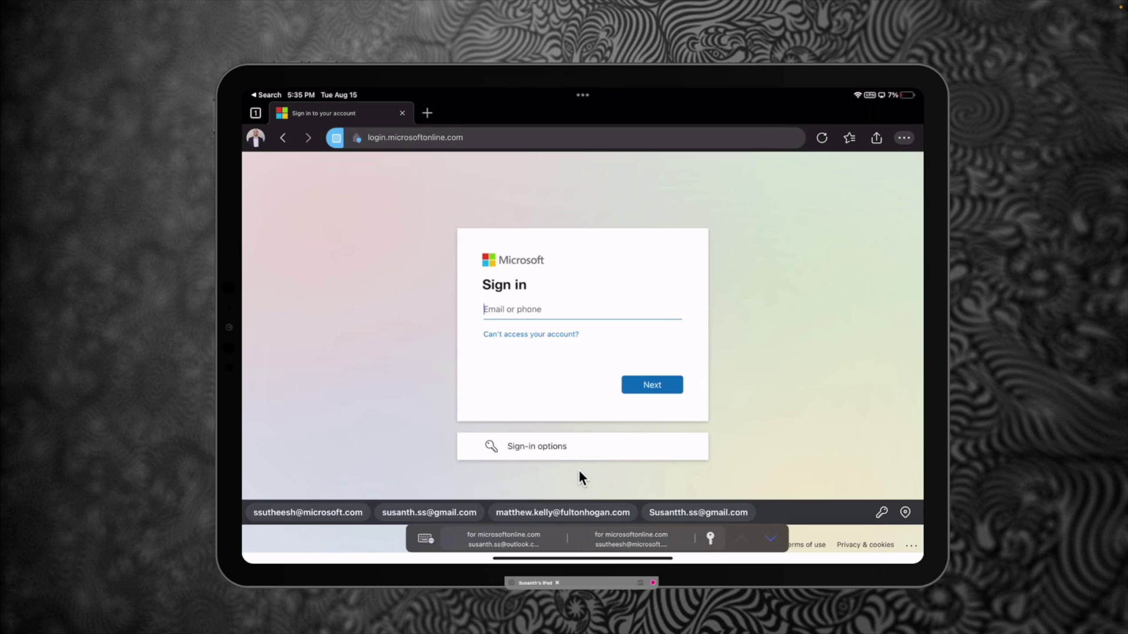
# - Sign in to Windows 365 on the iPad with the licensed user's e-mail address and account password
pyautogui.write('n')
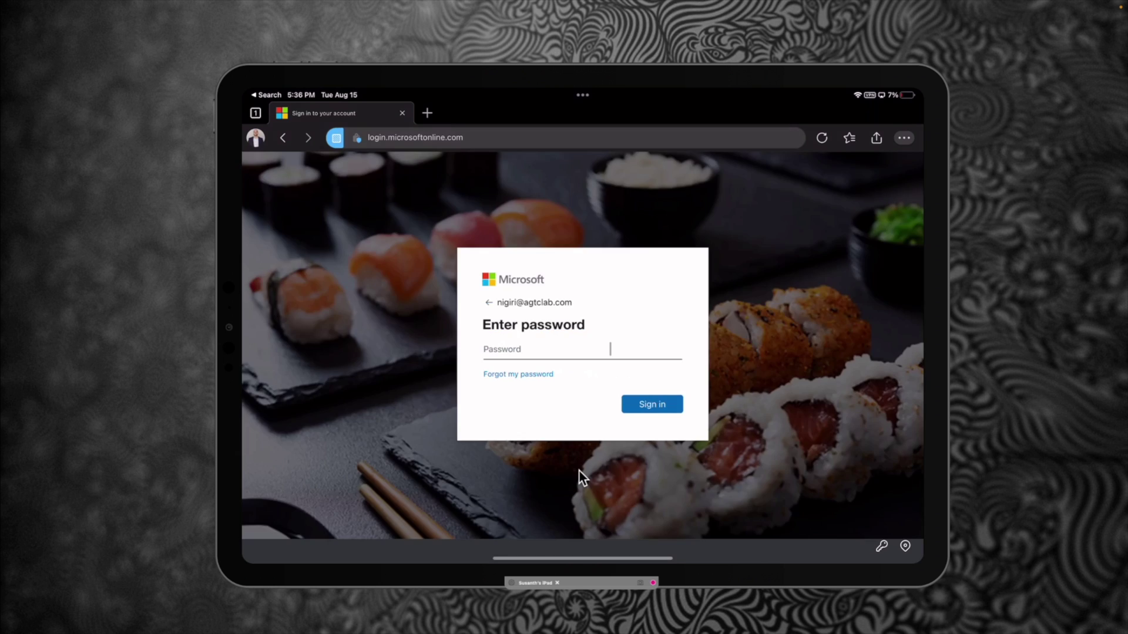
pyautogui.write('•••••••••••••')
pyautogui.click(678, 410)
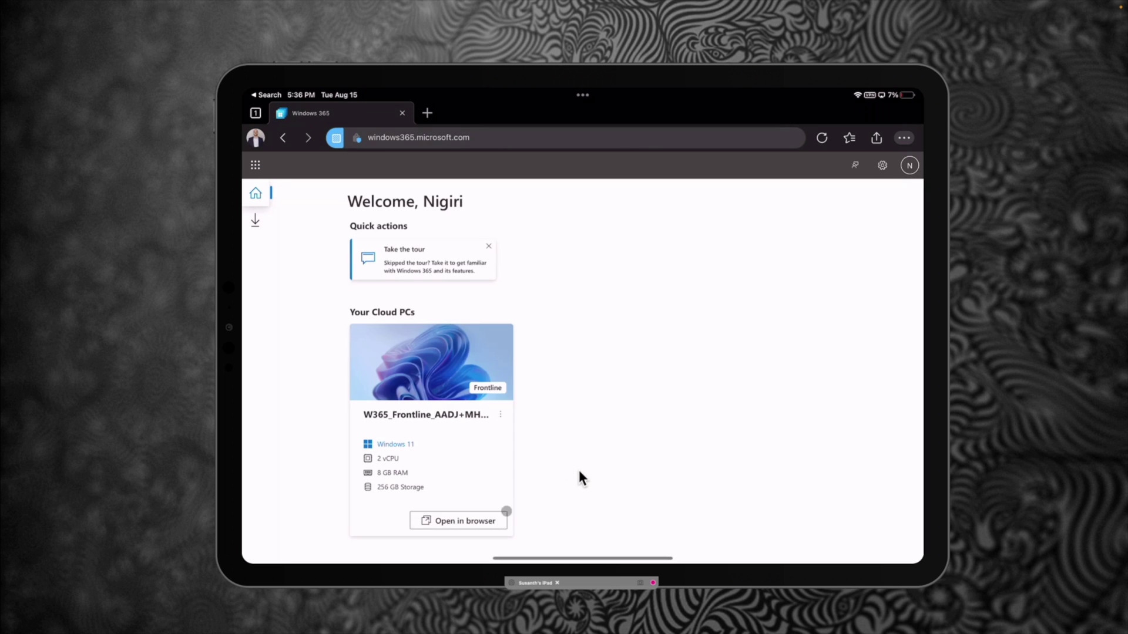
# - Open the user's Frontline Cloud PC in the iPad browser, accepting the default session settings, disconnect notice and camera access
pyautogui.click(505, 515)
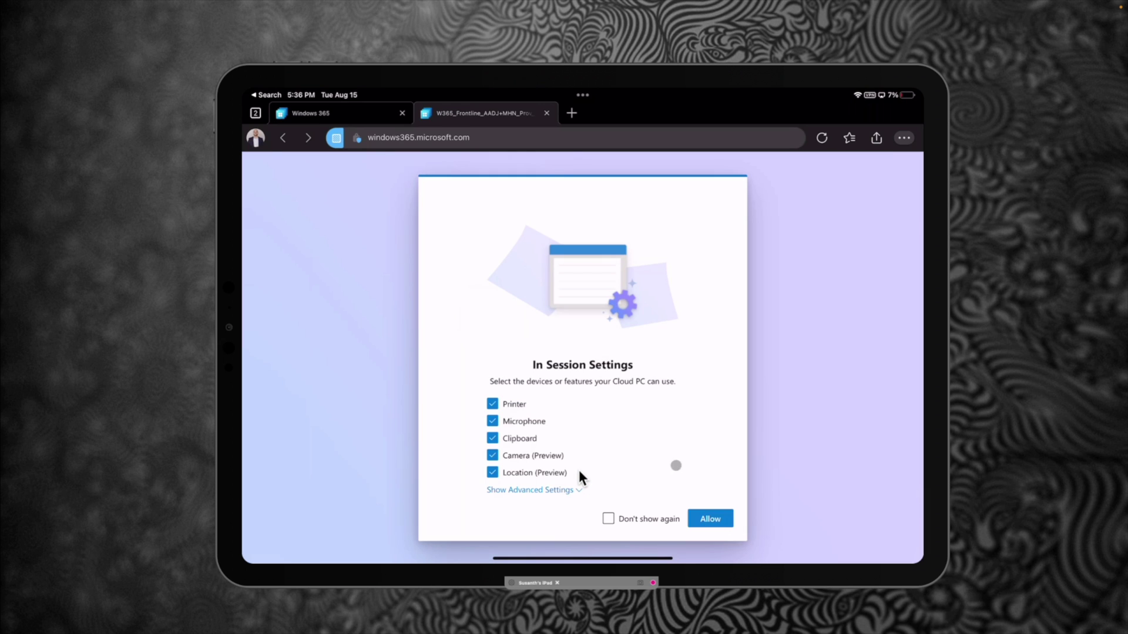
pyautogui.click(707, 517)
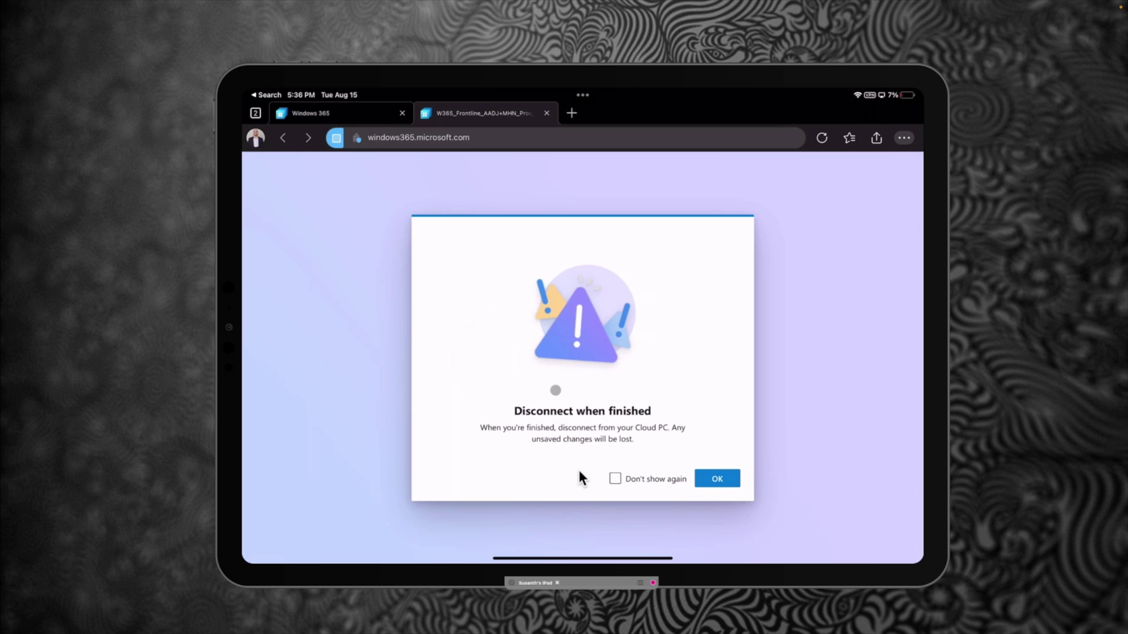
pyautogui.click(713, 475)
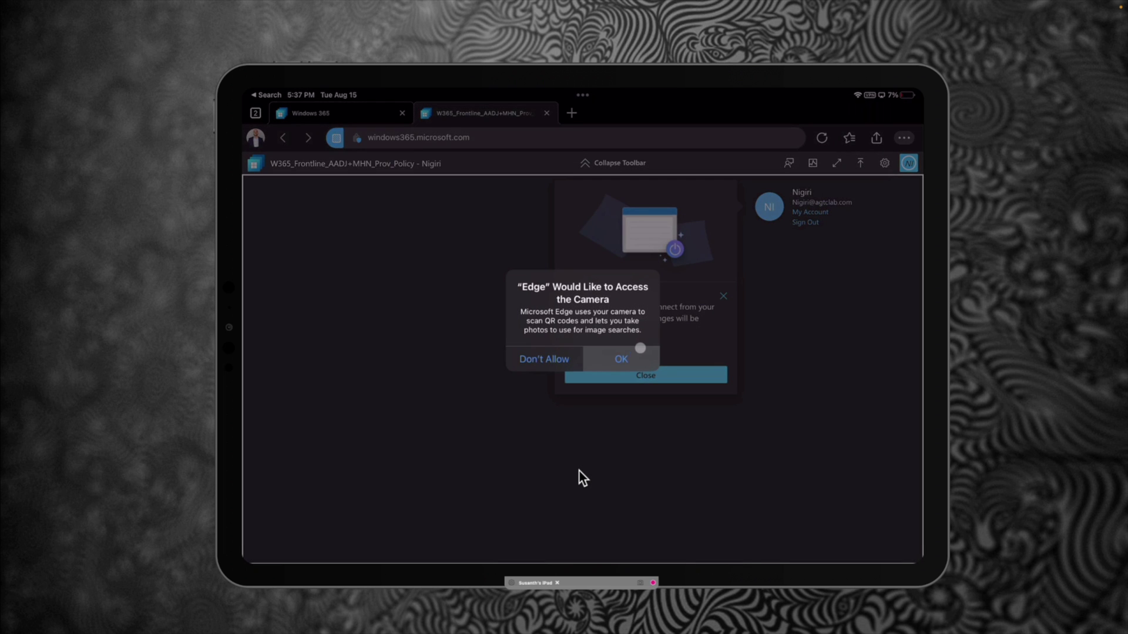
pyautogui.click(639, 352)
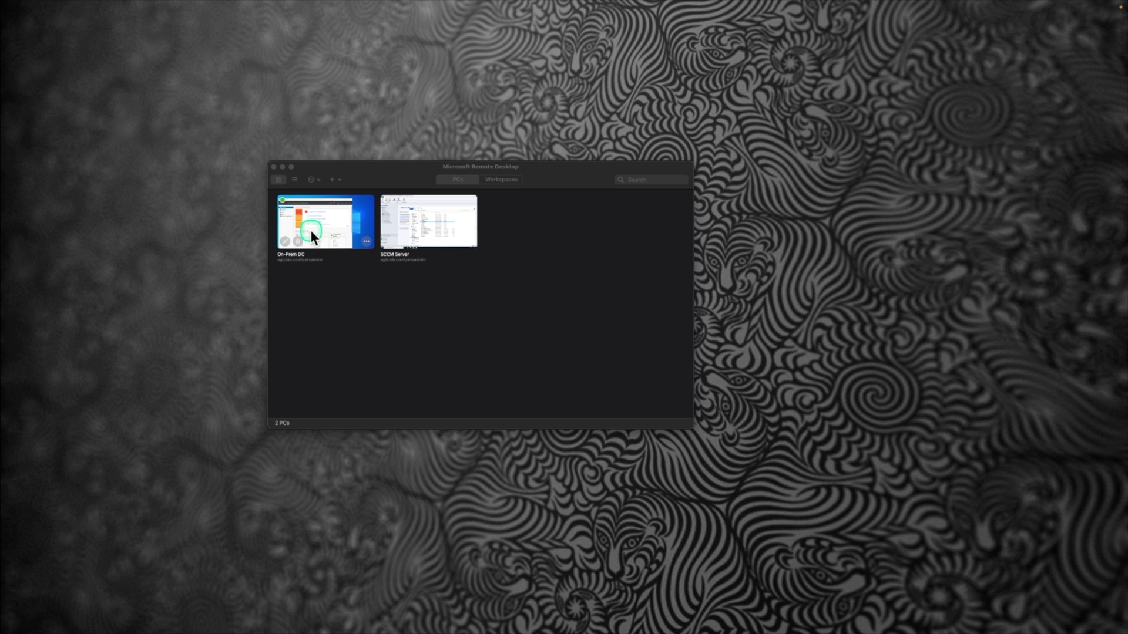
# - Connect to the On-Prem DC server in Microsoft Remote Desktop, then move its window up and enlarge it
pyautogui.doubleClick(311, 233)
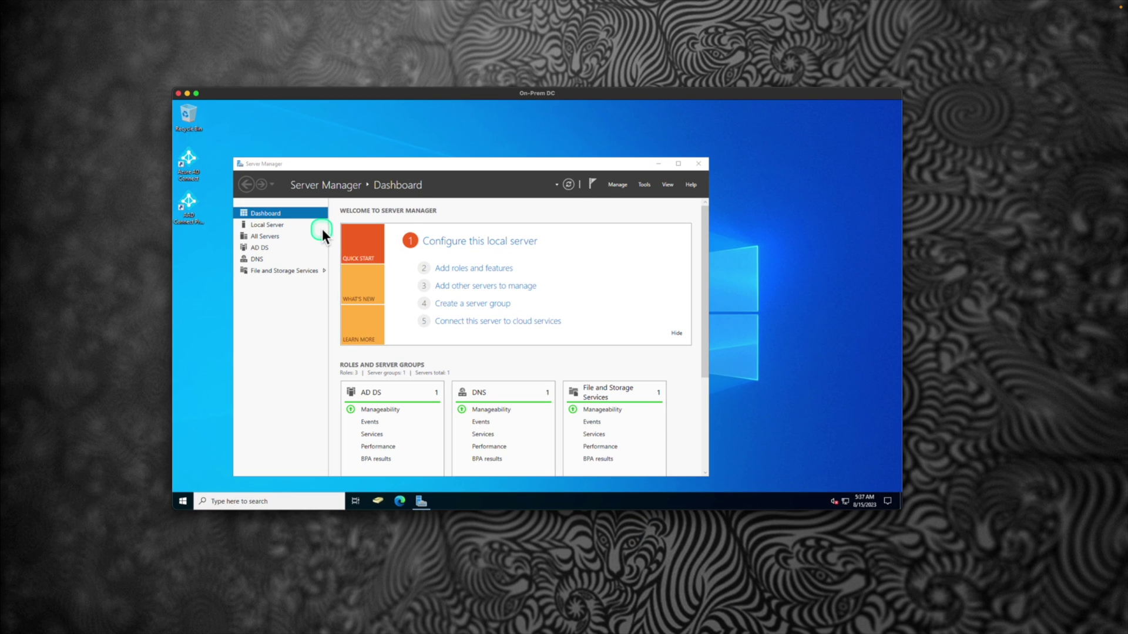
pyautogui.click(575, 165)
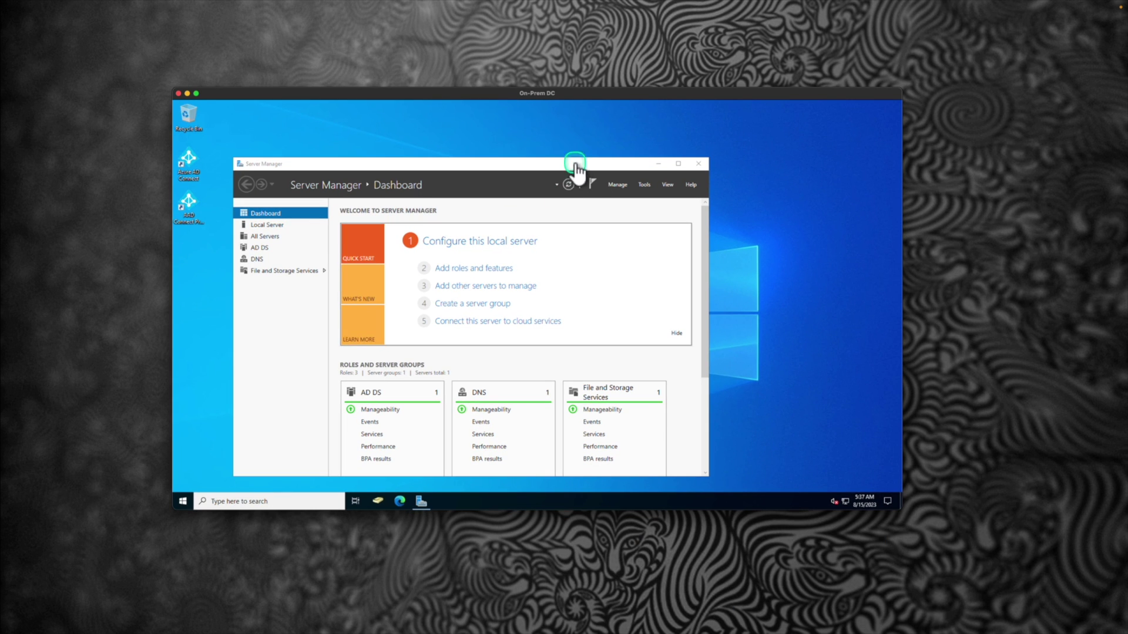
pyautogui.moveTo(554, 102); pyautogui.dragTo(552, 71)
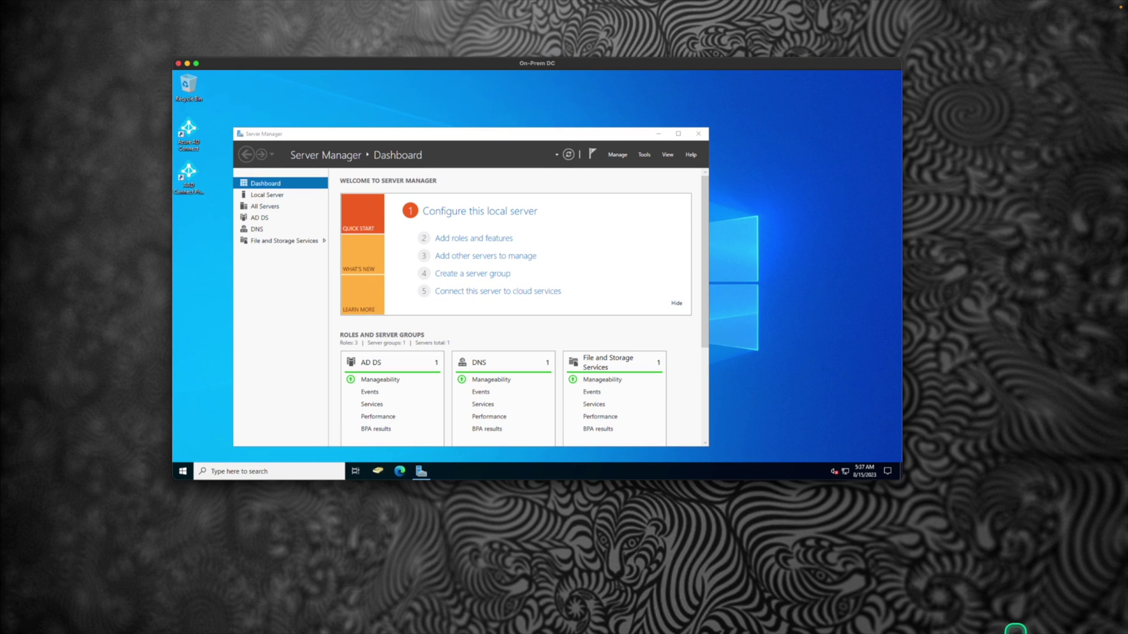
pyautogui.moveTo(900, 481); pyautogui.dragTo(1034, 606)
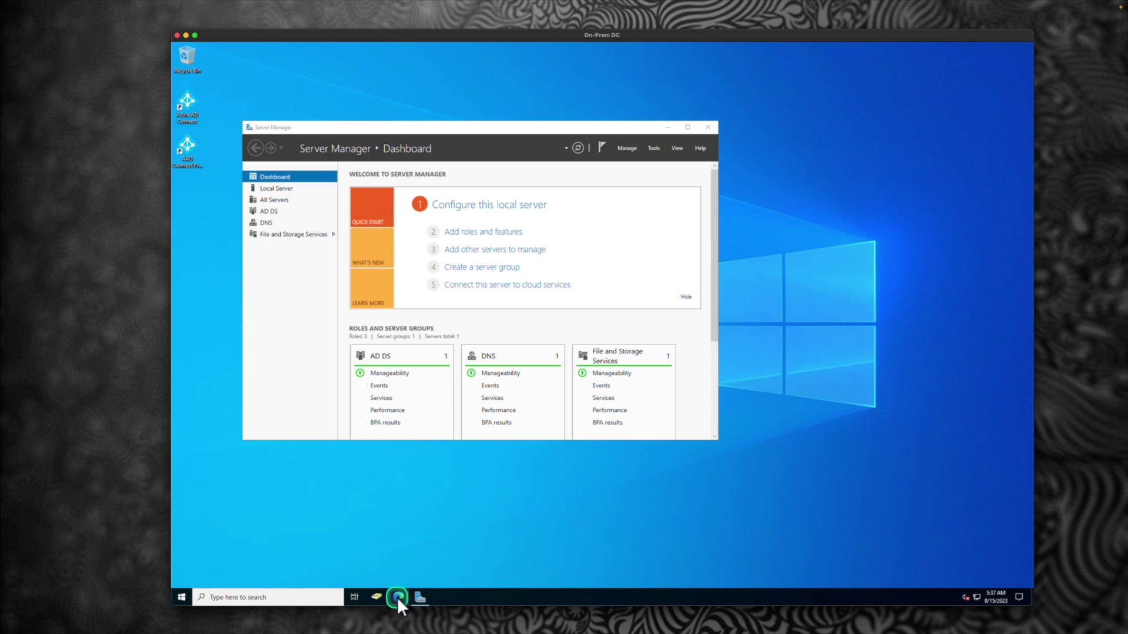
# - Open an InPrivate Edge window on the server and sign in to Windows 365 with the second on-premises user's account password
pyautogui.click(397, 597)
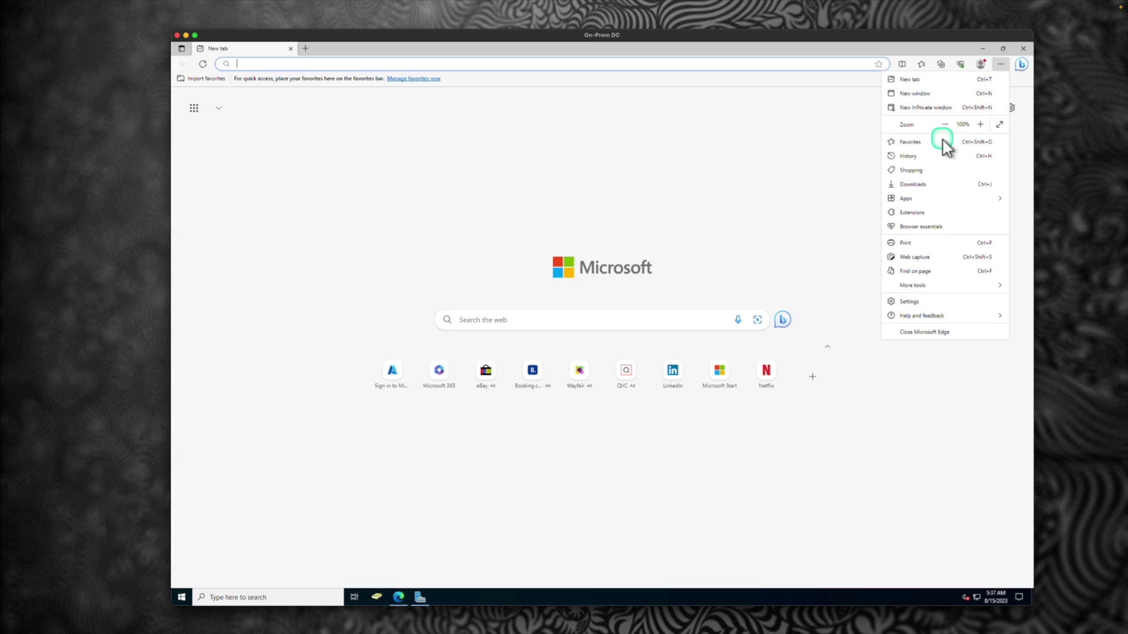
pyautogui.click(944, 108)
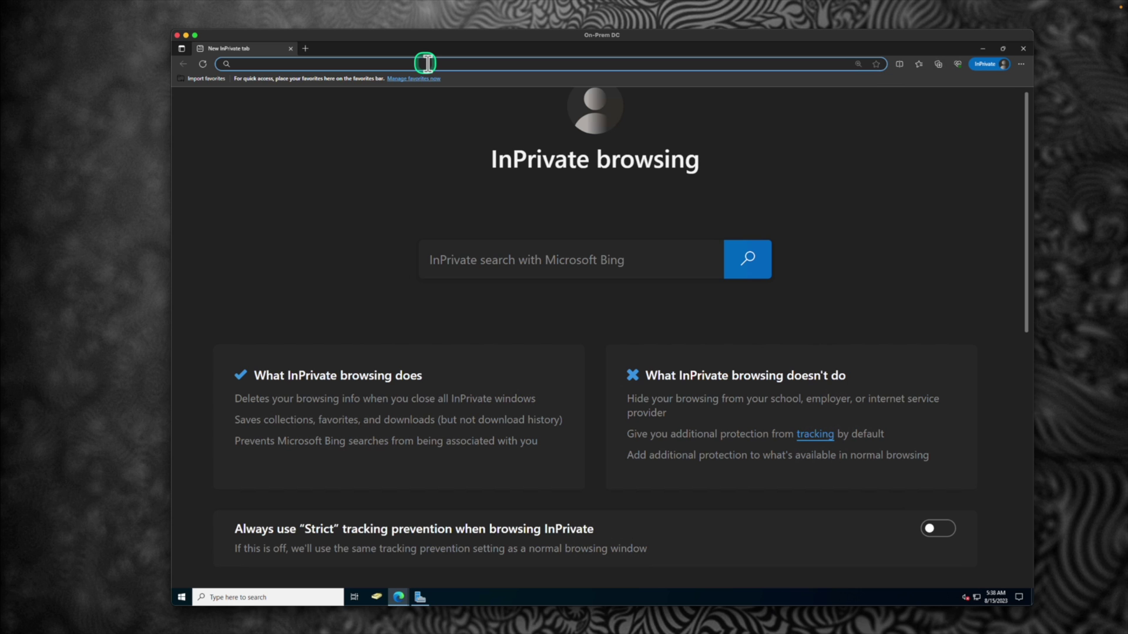
pyautogui.write('m')
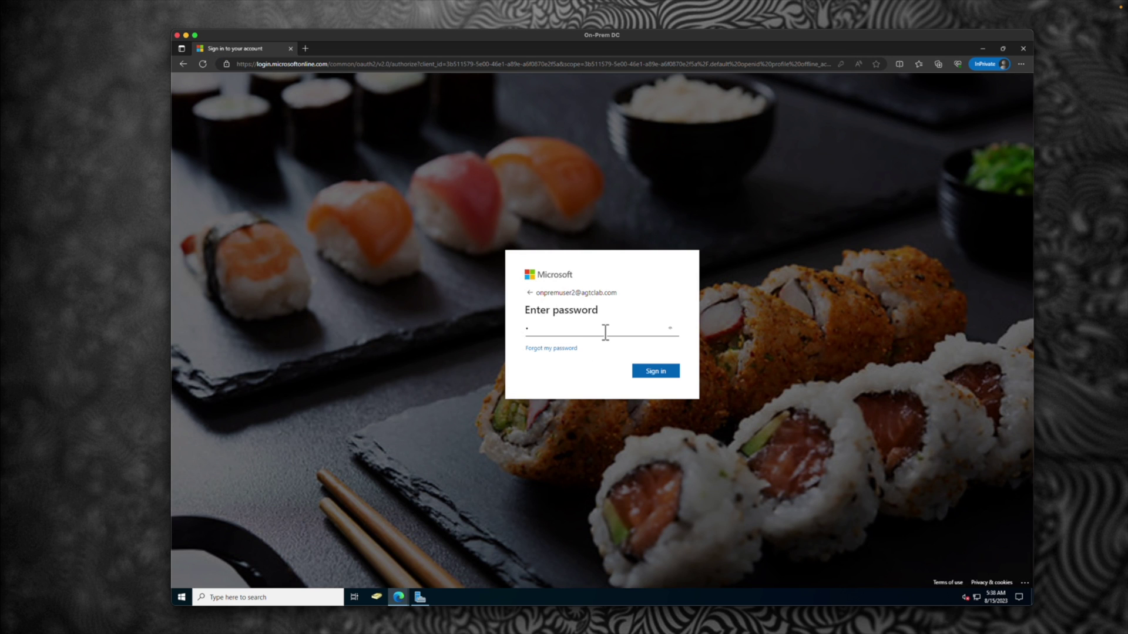
pyautogui.click(657, 371)
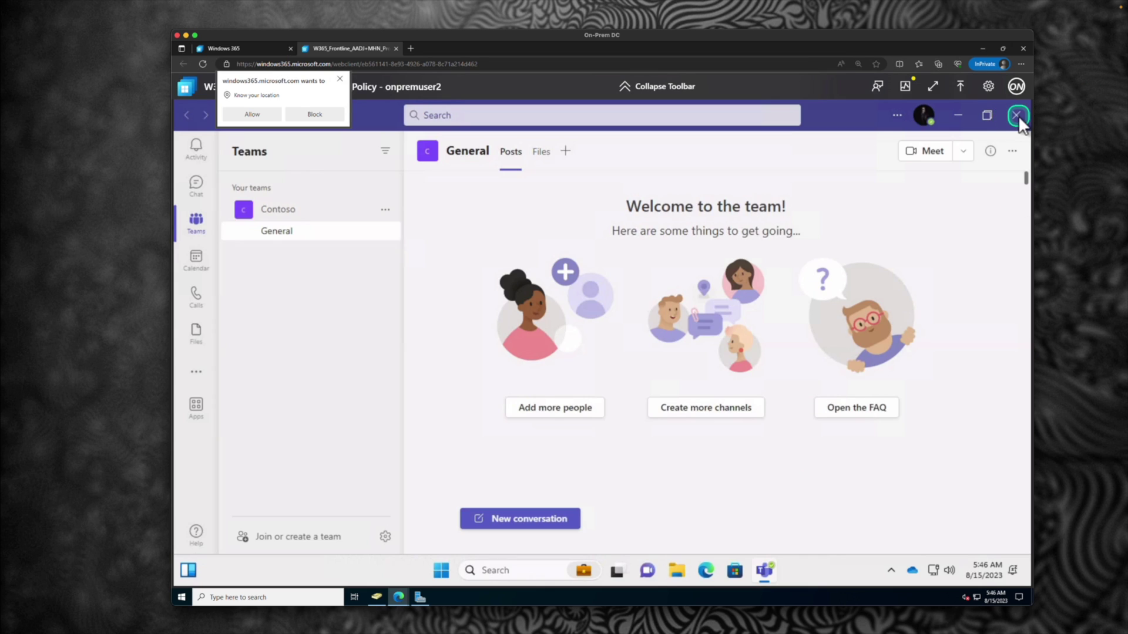
# - Close Teams on the second on-premises user's Cloud PC and dismiss the location permission request
pyautogui.click(972, 115)
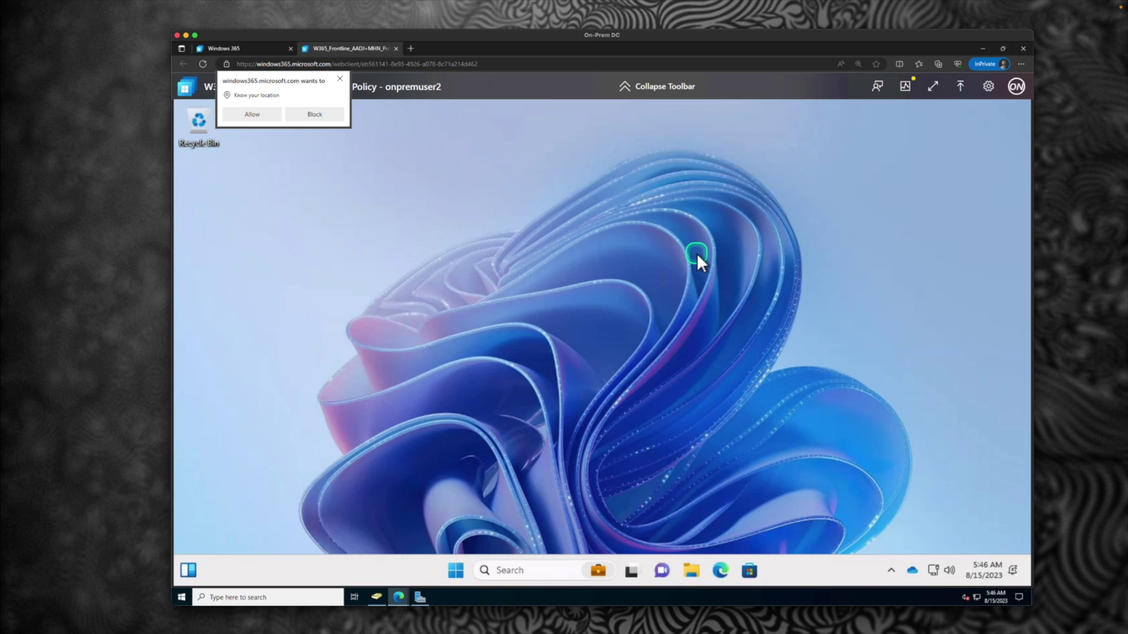
pyautogui.click(339, 80)
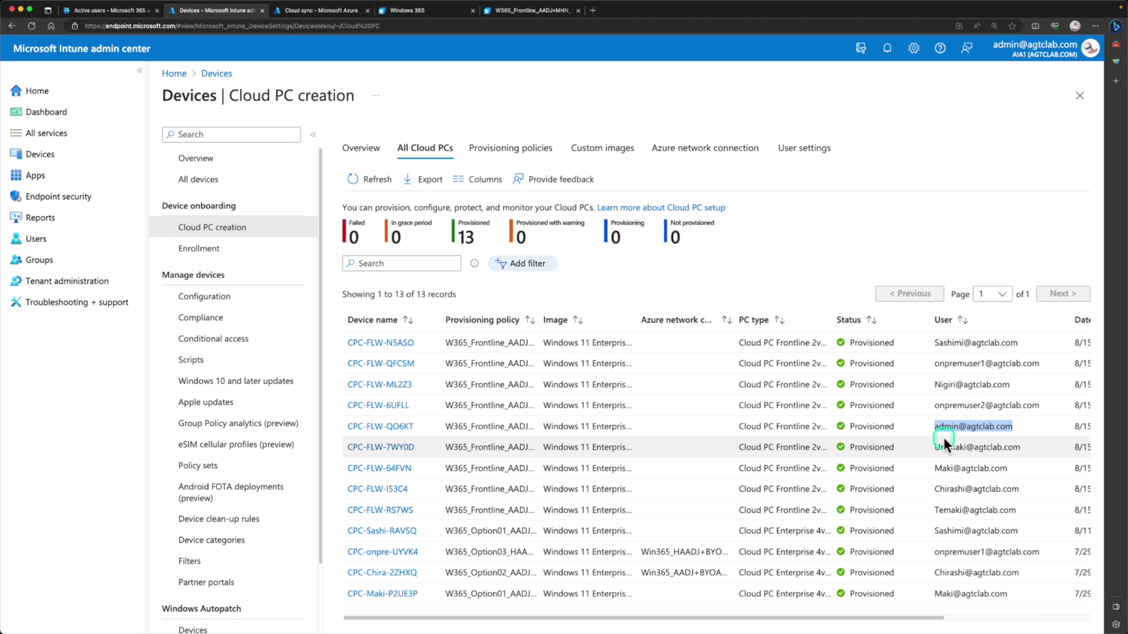
# - Locate the administrator's Frontline Cloud PC in Intune and check the signed-in account in its open browser session
pyautogui.click(947, 438)
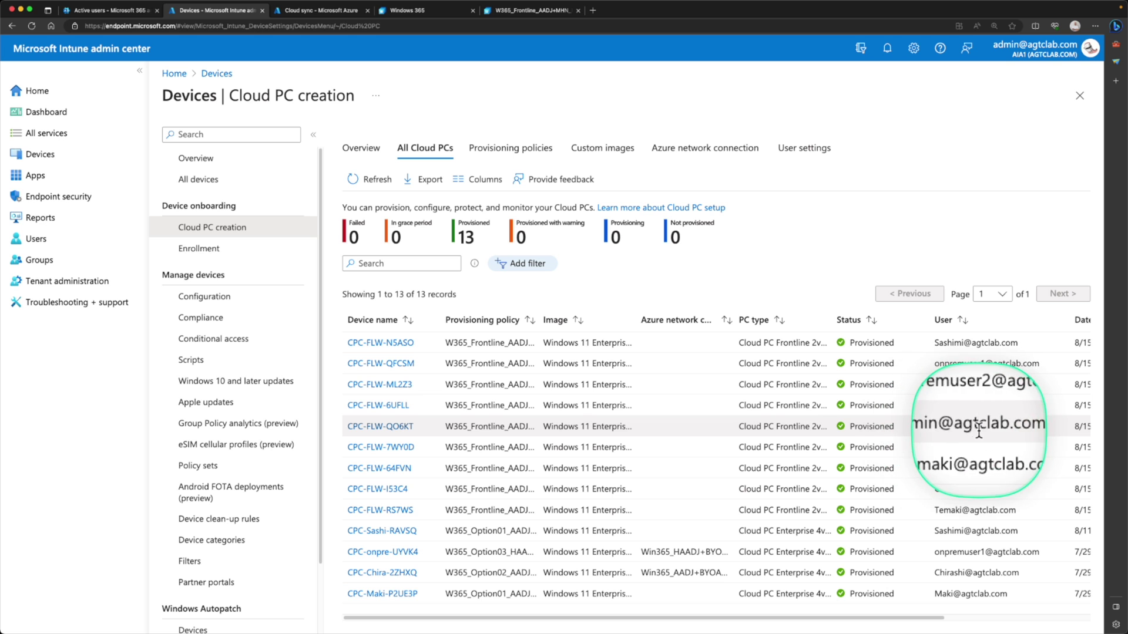
pyautogui.click(432, 8)
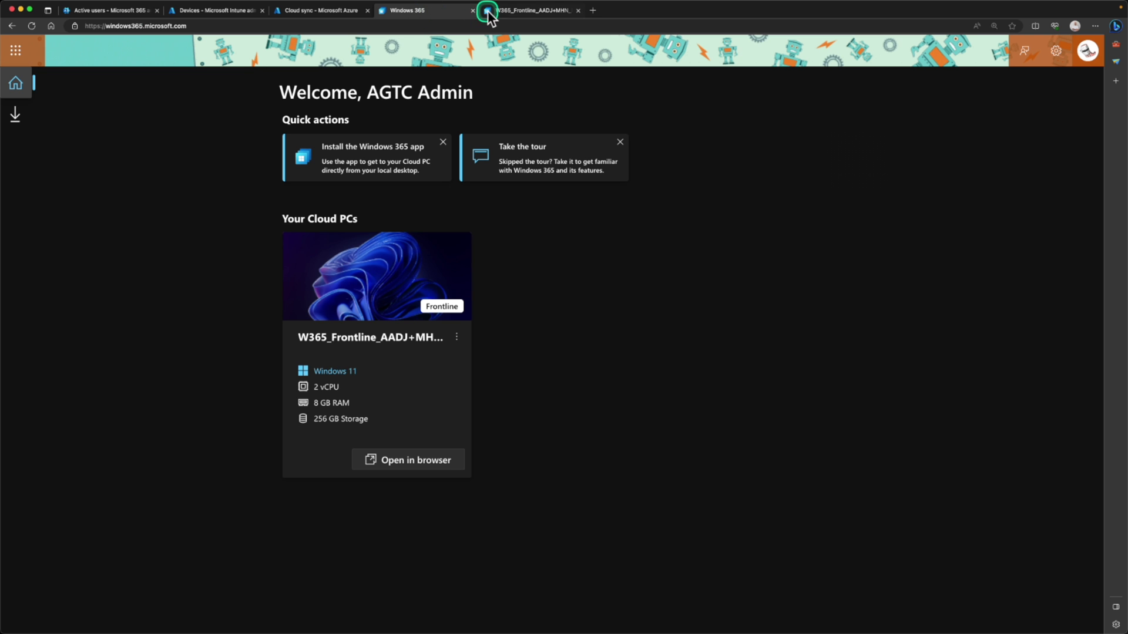
pyautogui.click(505, 10)
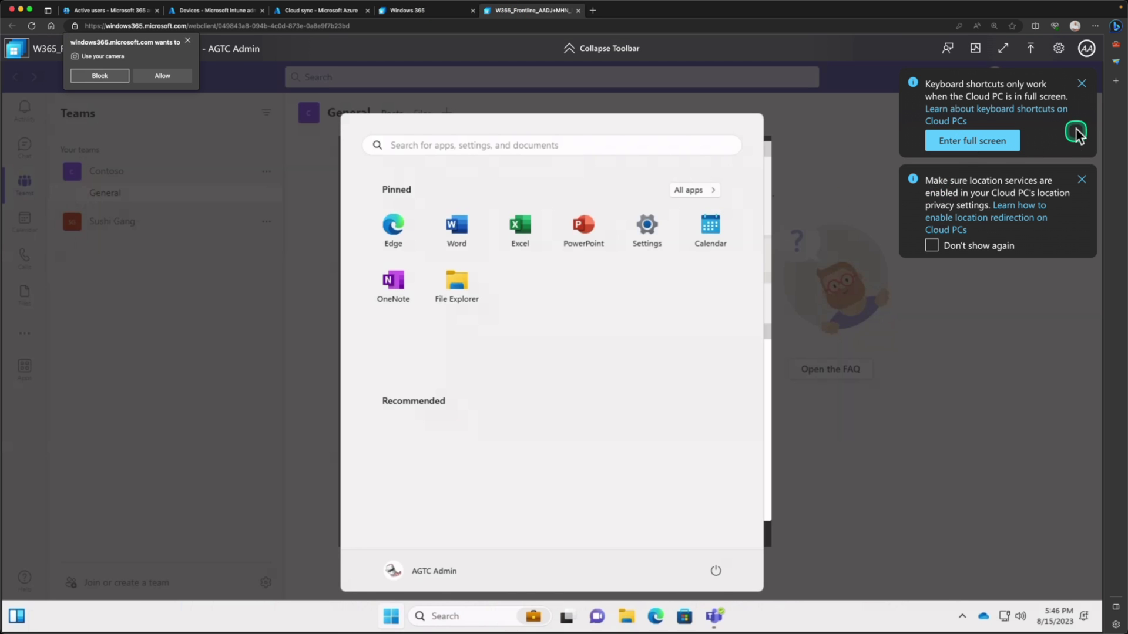
pyautogui.click(1086, 48)
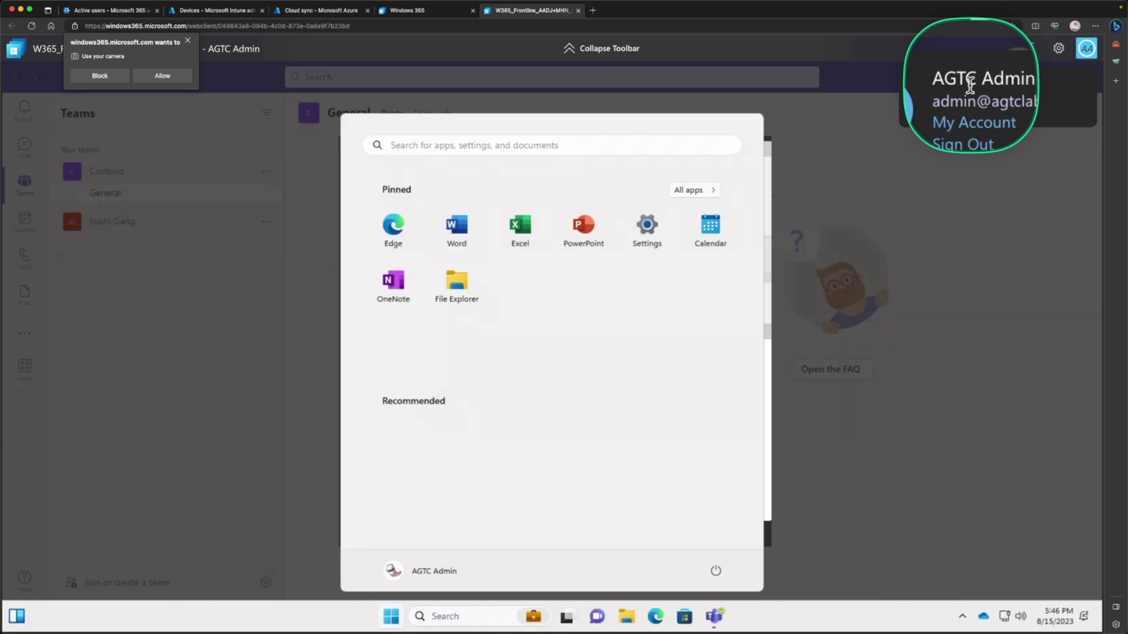
pyautogui.click(962, 82)
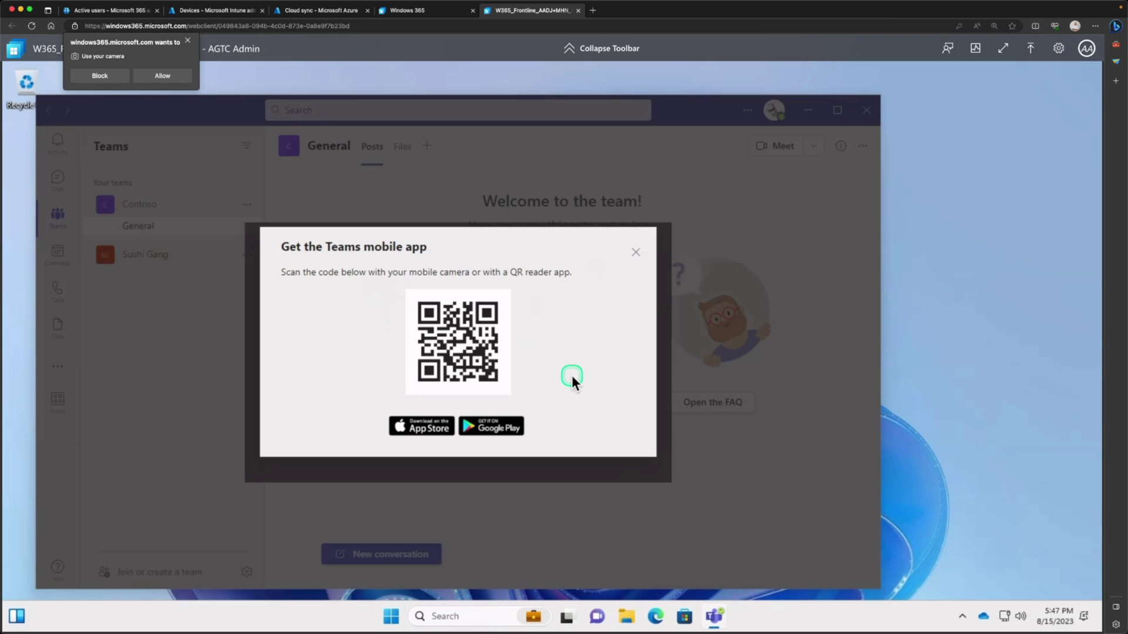
# - Close the Teams mobile app dialog on the administrator's Cloud PC and return to Intune's All Cloud PCs list
pyautogui.click(637, 253)
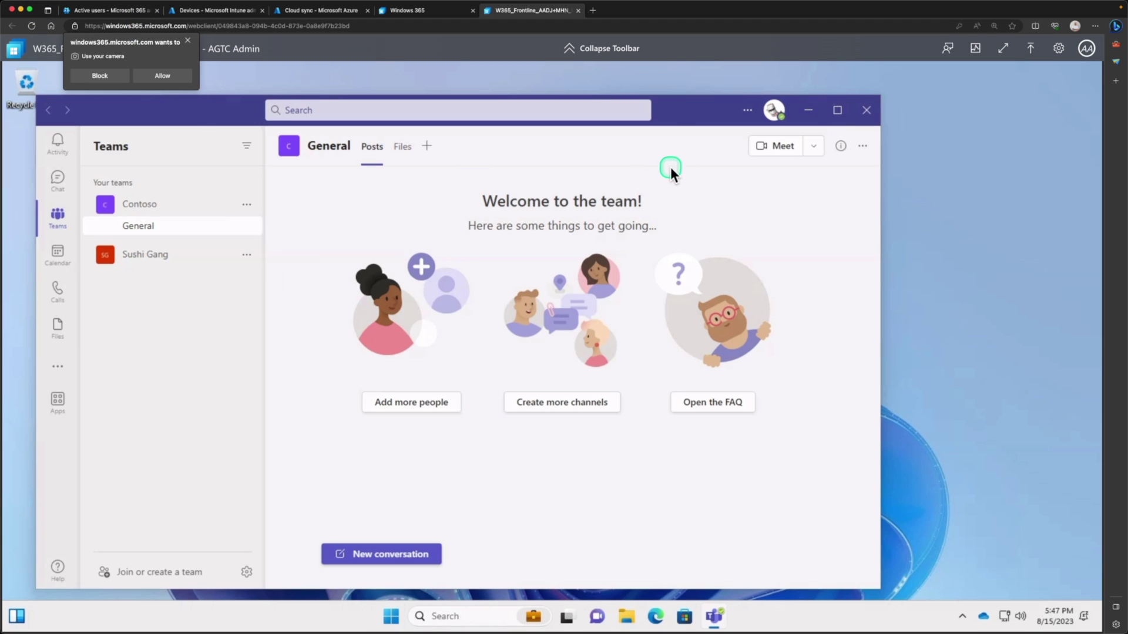
pyautogui.moveTo(673, 119); pyautogui.dragTo(720, 96)
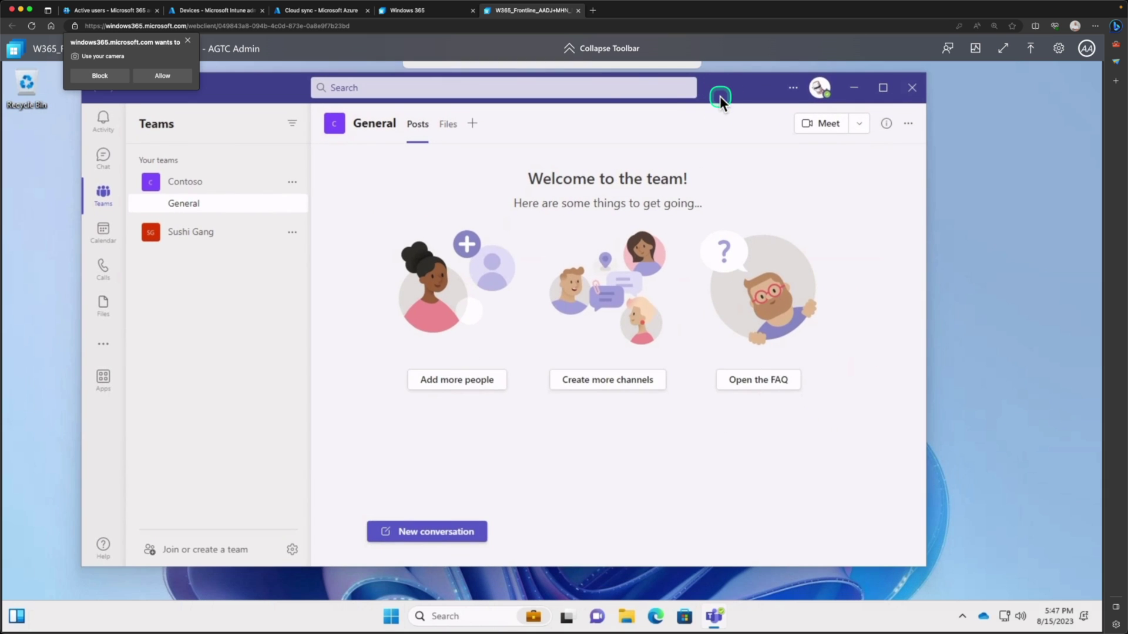
pyautogui.click(198, 12)
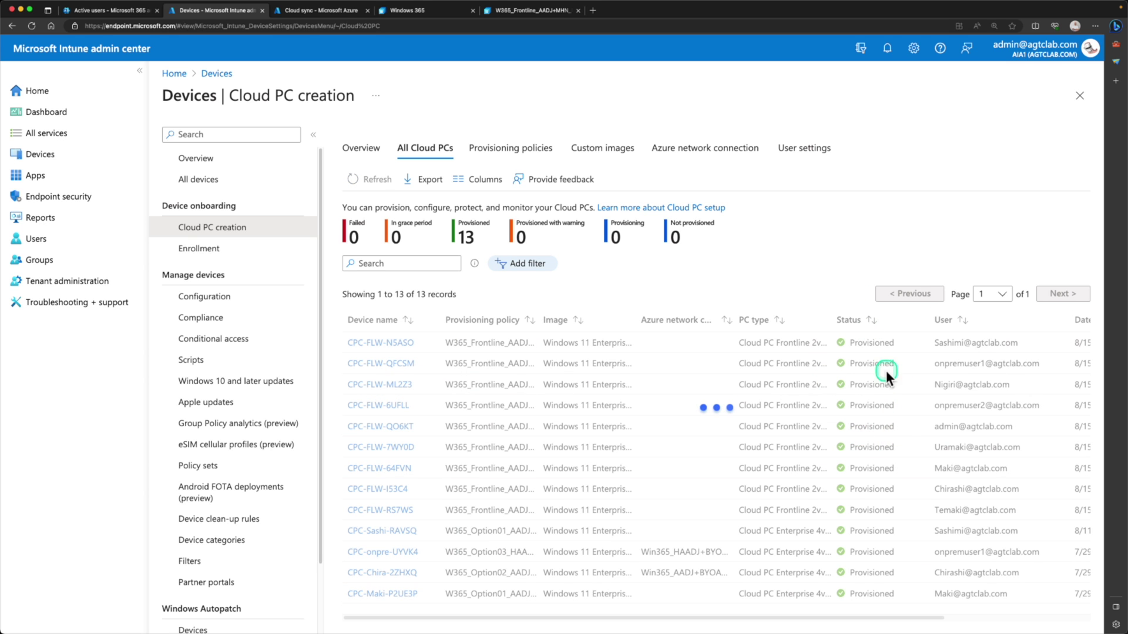
# - Open Windows 365 in an InPrivate window, sign in with another Frontline user's account and password, and choose to stay signed in
pyautogui.moveTo(895, 468); pyautogui.dragTo(847, 470)
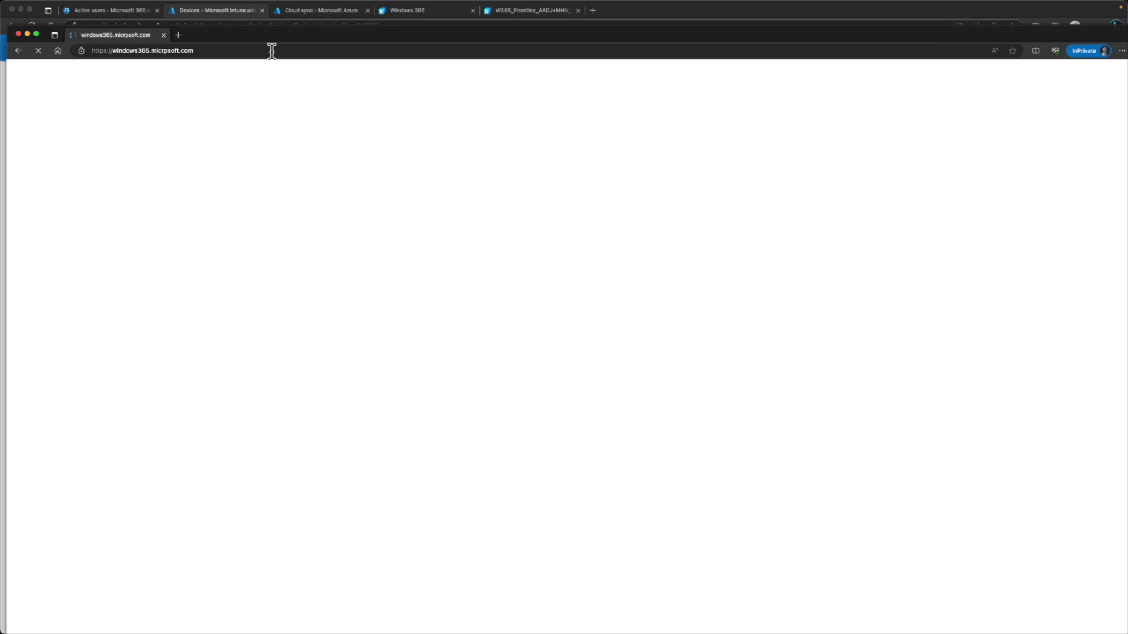
pyautogui.click(270, 50)
pyautogui.click(506, 325)
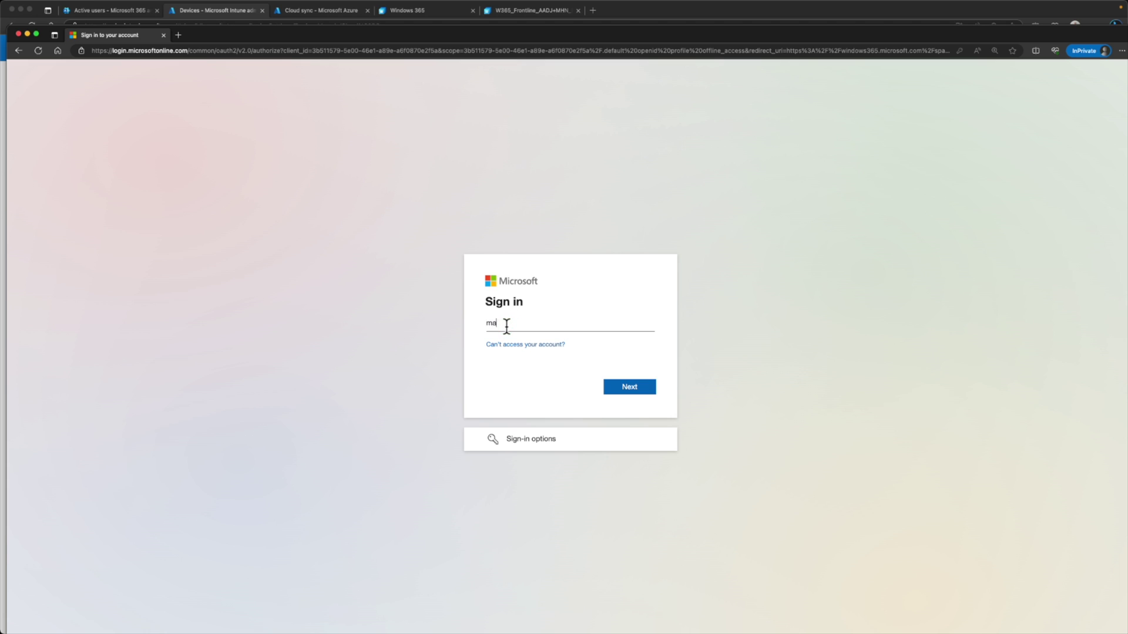
pyautogui.write('ma')
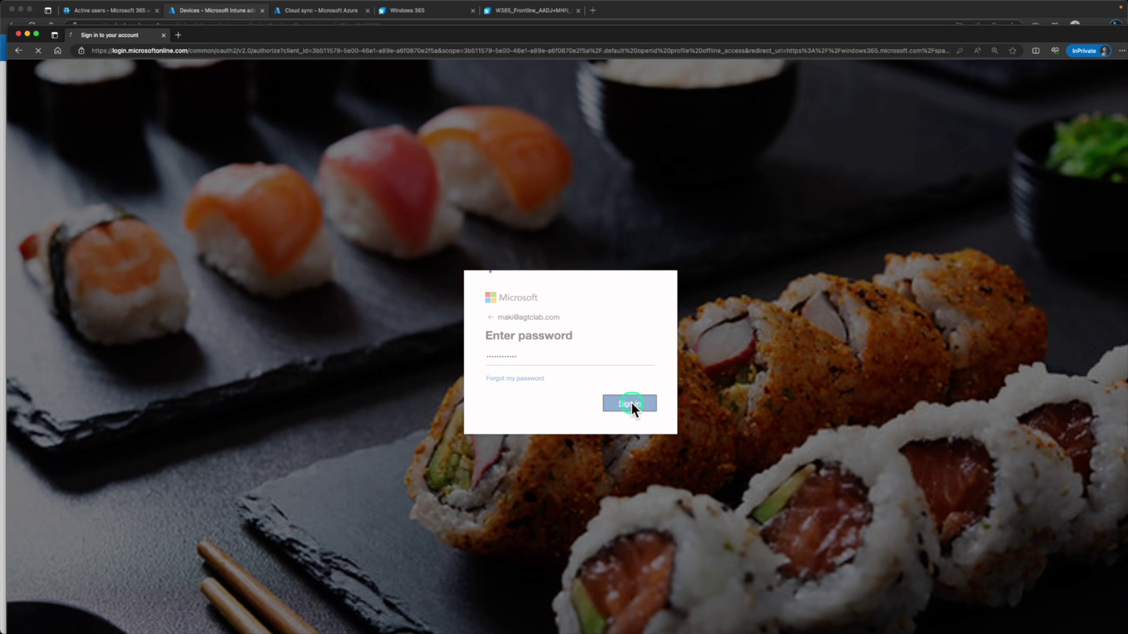
pyautogui.click(631, 402)
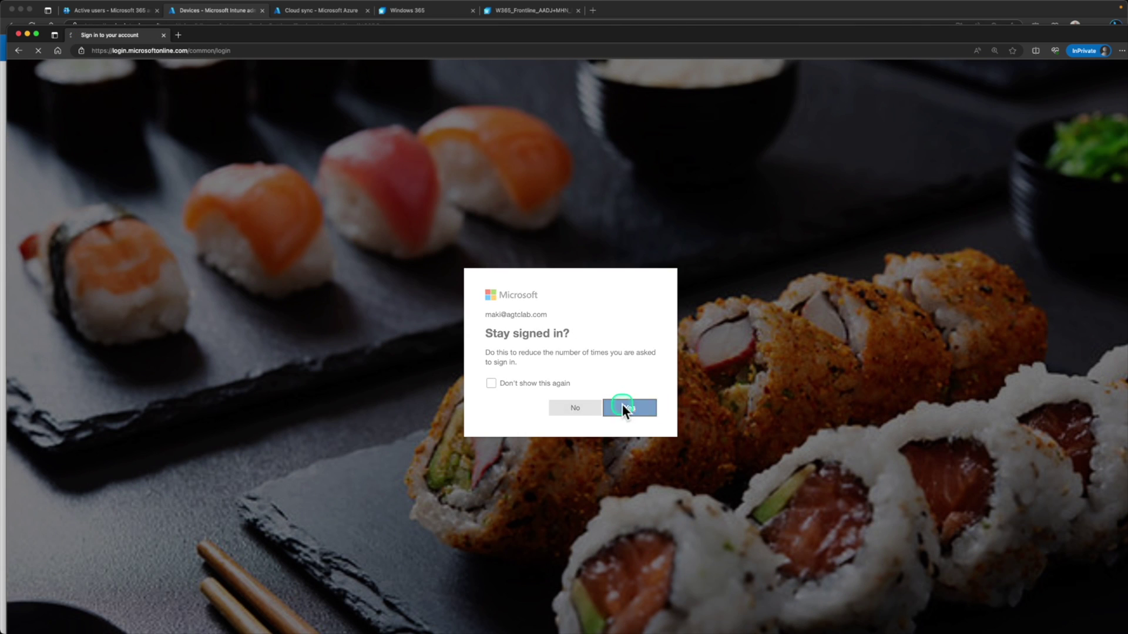
pyautogui.click(622, 408)
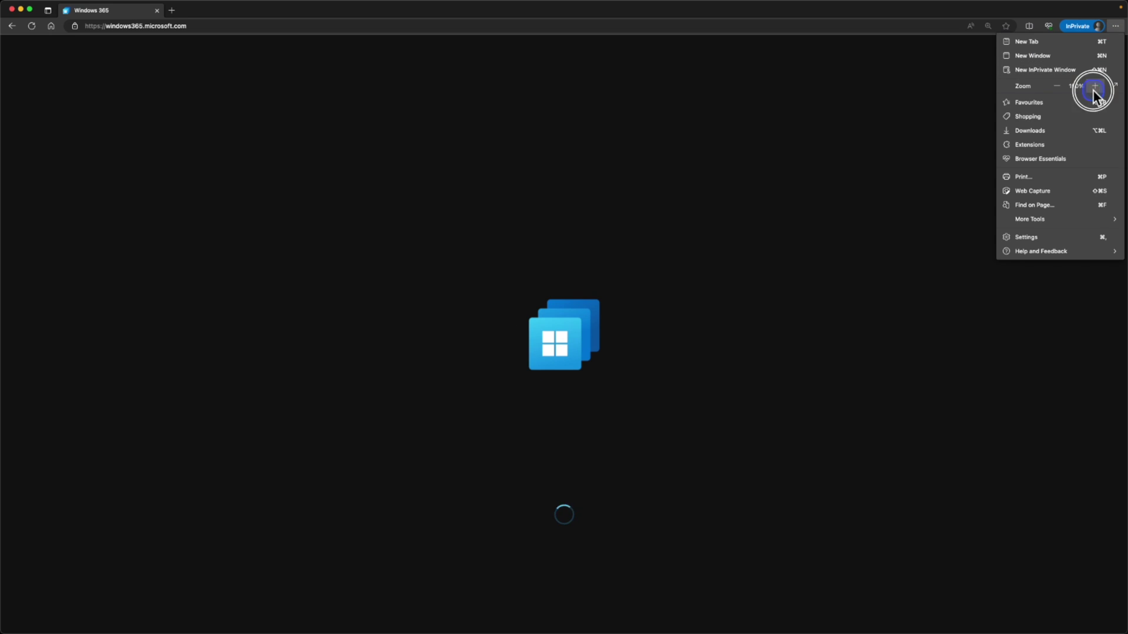
# - Enlarge the page to 175% and go through the Windows 365 welcome screens and the three-part tour
pyautogui.click(1094, 86)
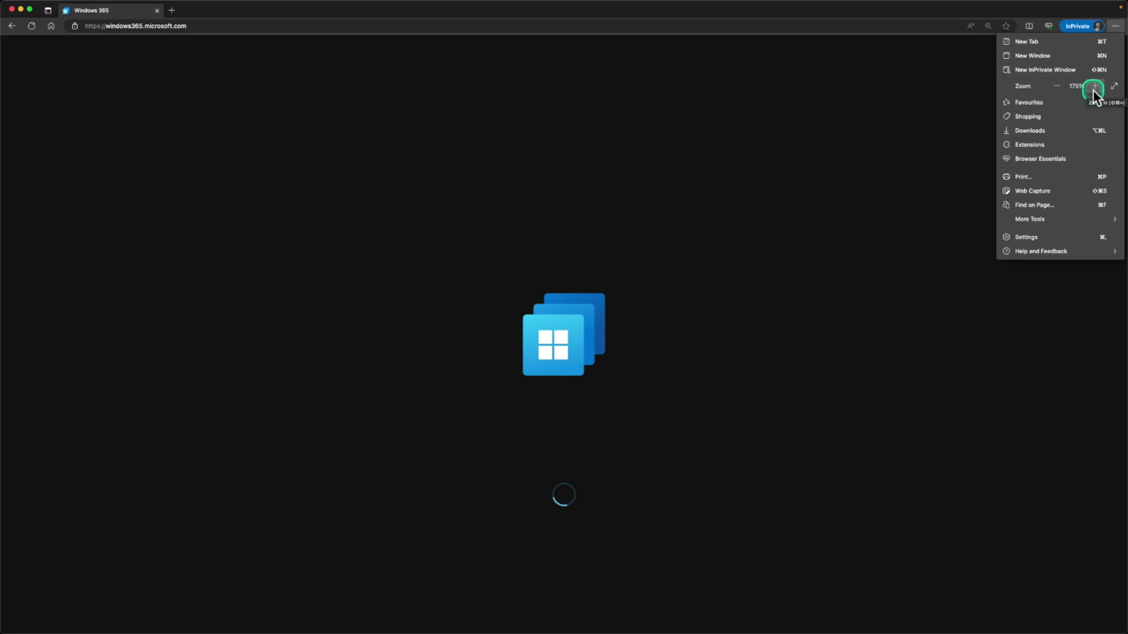
pyautogui.click(166, 446)
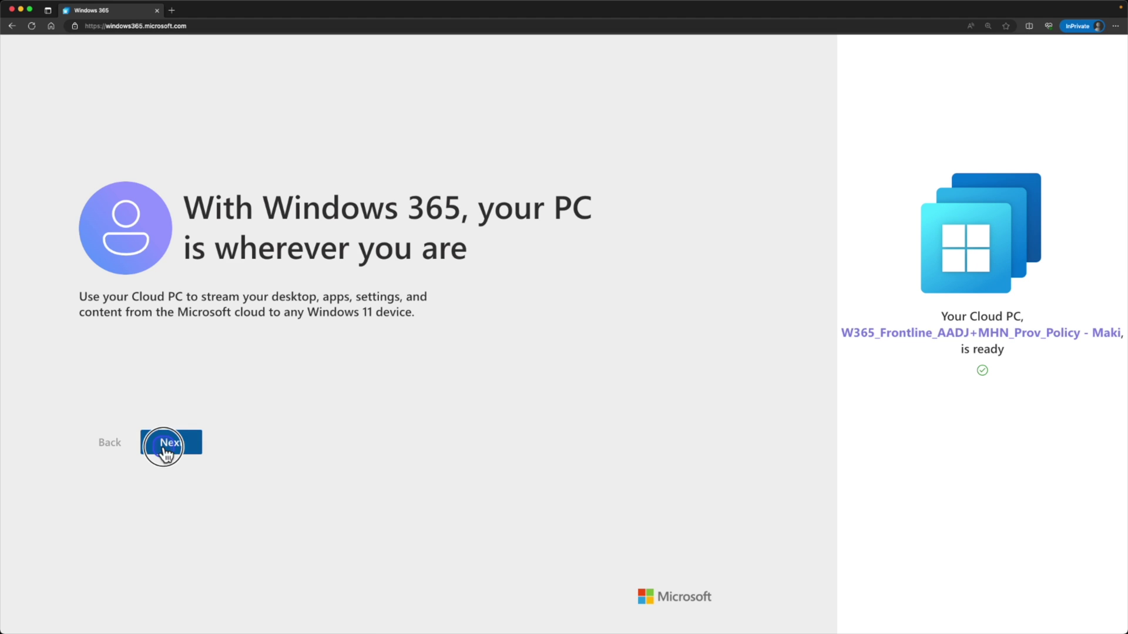
pyautogui.click(166, 447)
pyautogui.click(166, 446)
pyautogui.click(165, 446)
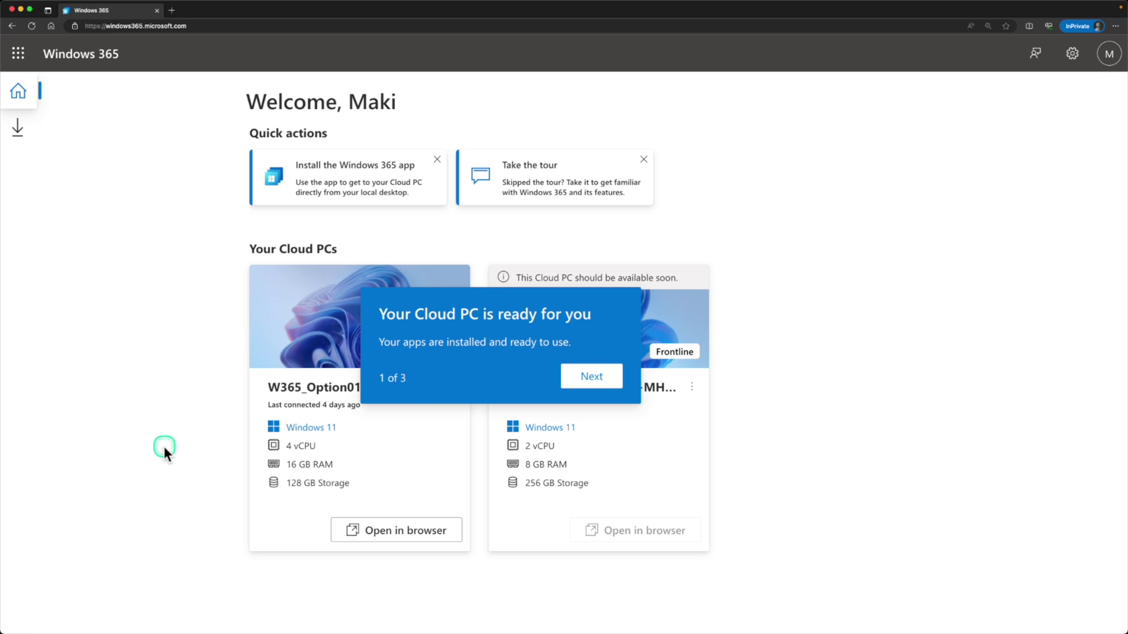
pyautogui.click(585, 383)
pyautogui.click(722, 486)
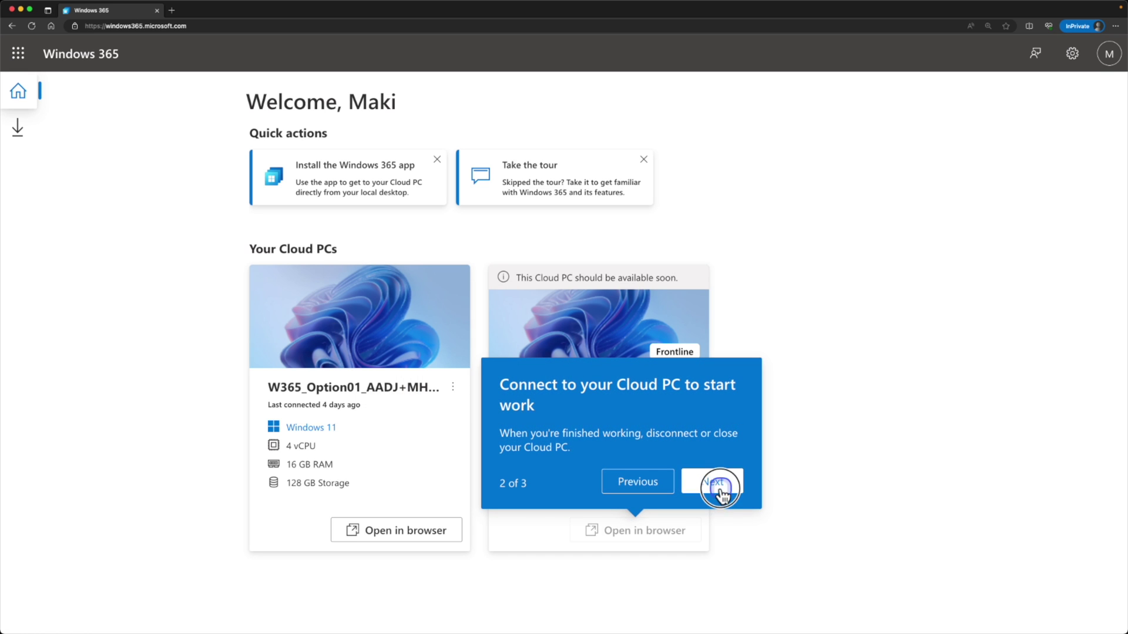
pyautogui.click(993, 352)
pyautogui.click(968, 346)
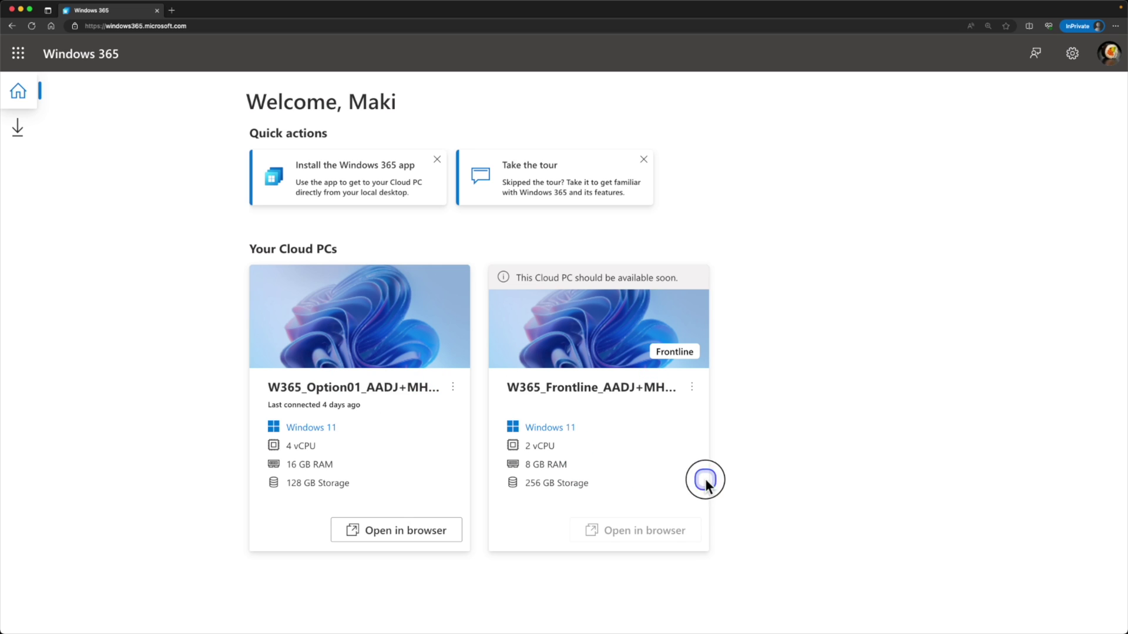
# - Check the availability notice on the Frontline Cloud PC and disconnect the other user's Frontline session on the iPad
pyautogui.moveTo(579, 278); pyautogui.dragTo(677, 279)
pyautogui.click(512, 276)
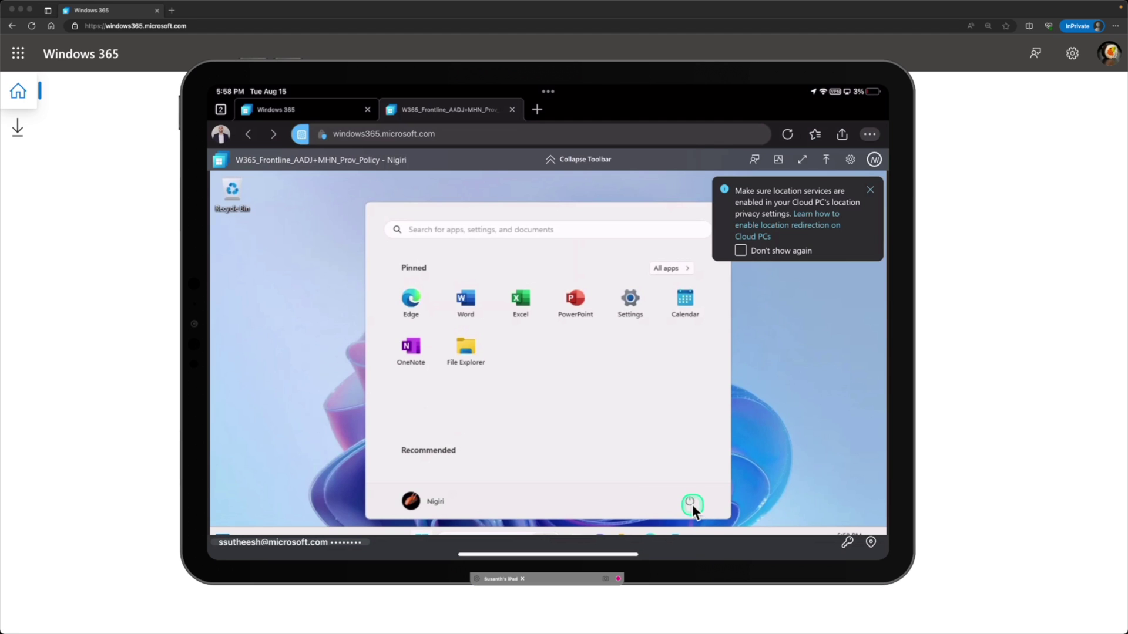
pyautogui.click(688, 503)
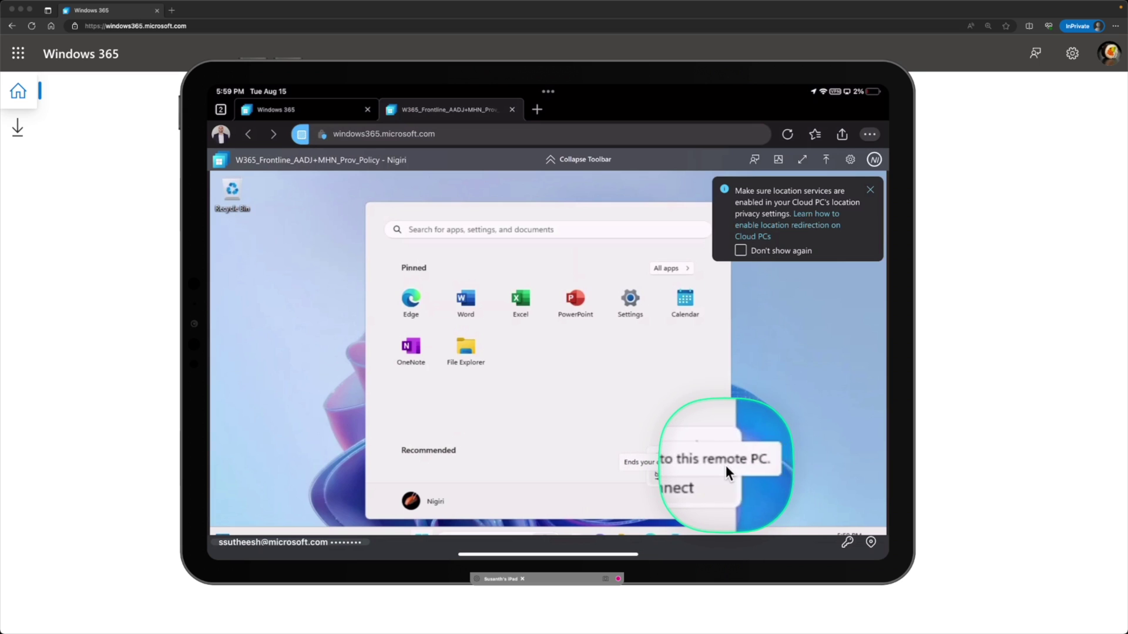
pyautogui.click(715, 470)
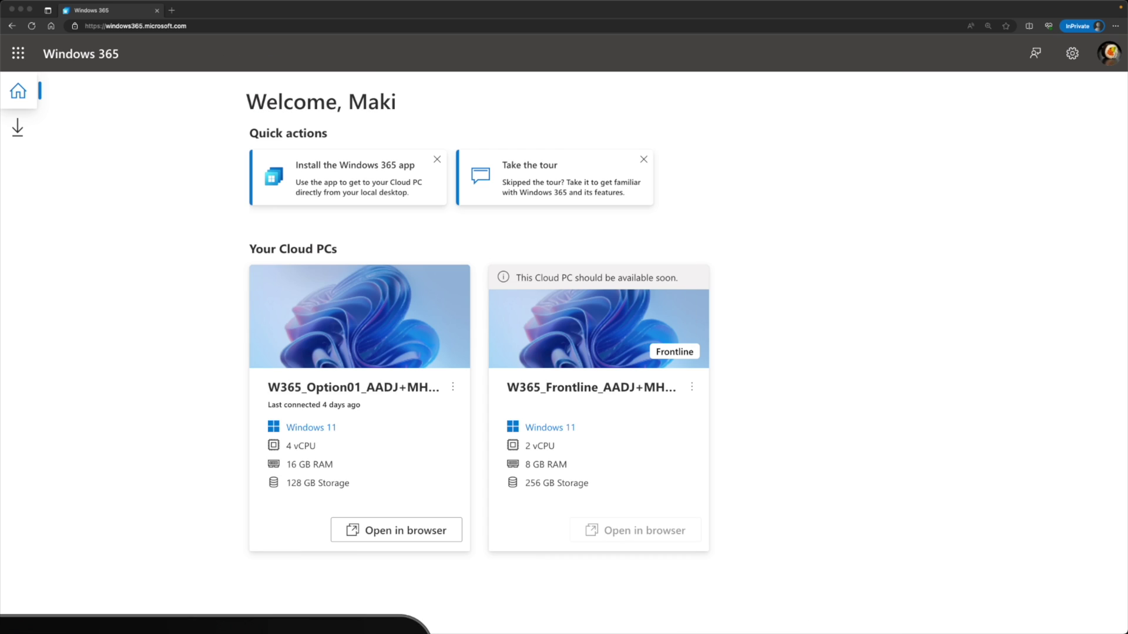
# - Reload the Windows 365 page to check whether the Frontline Cloud PC can be opened
pyautogui.click(447, 27)
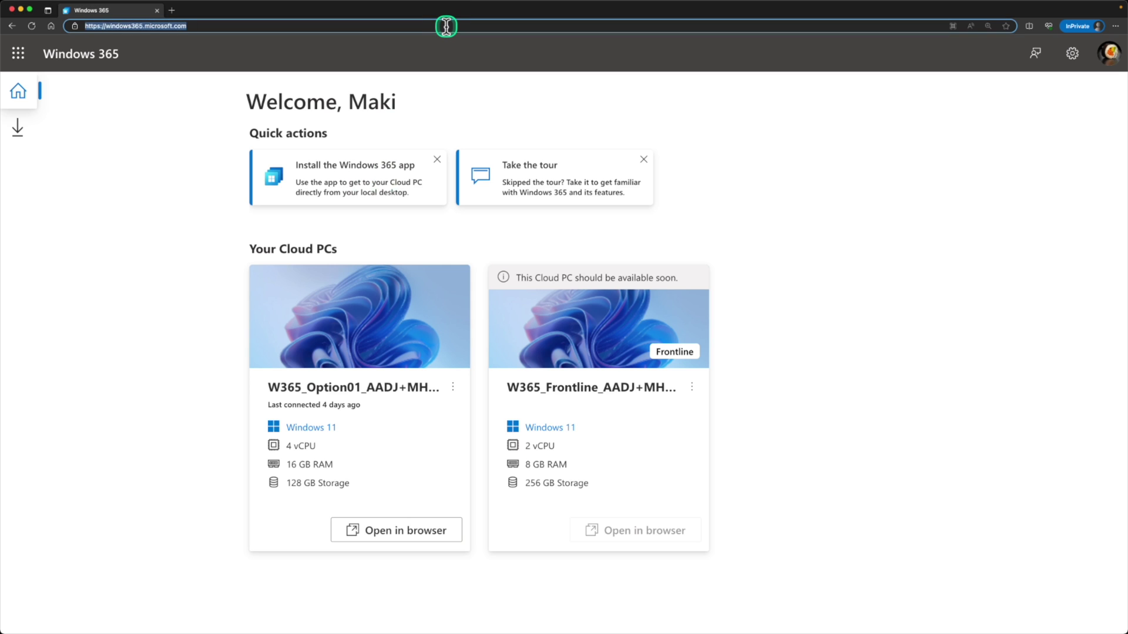
pyautogui.press('Return')
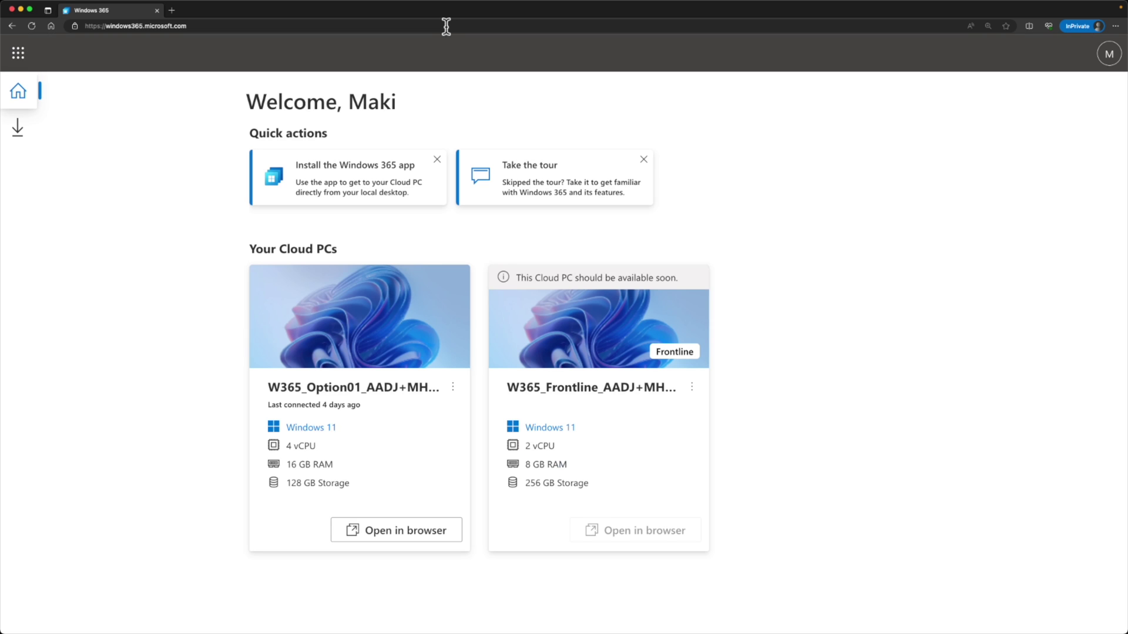
pyautogui.click(446, 27)
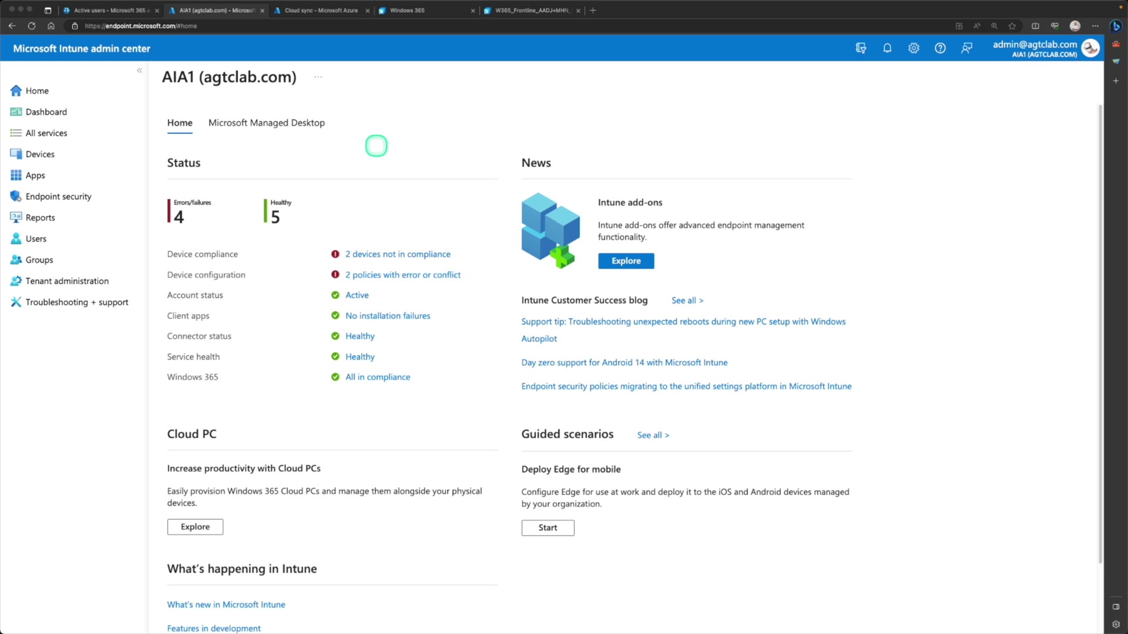
pyautogui.click(52, 155)
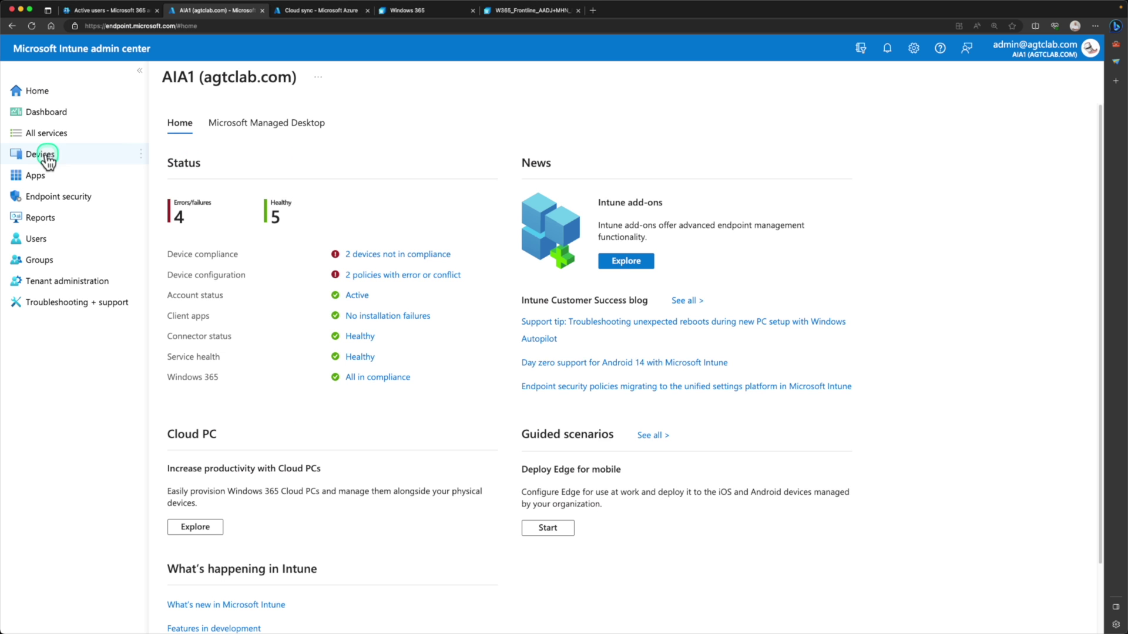
pyautogui.click(453, 320)
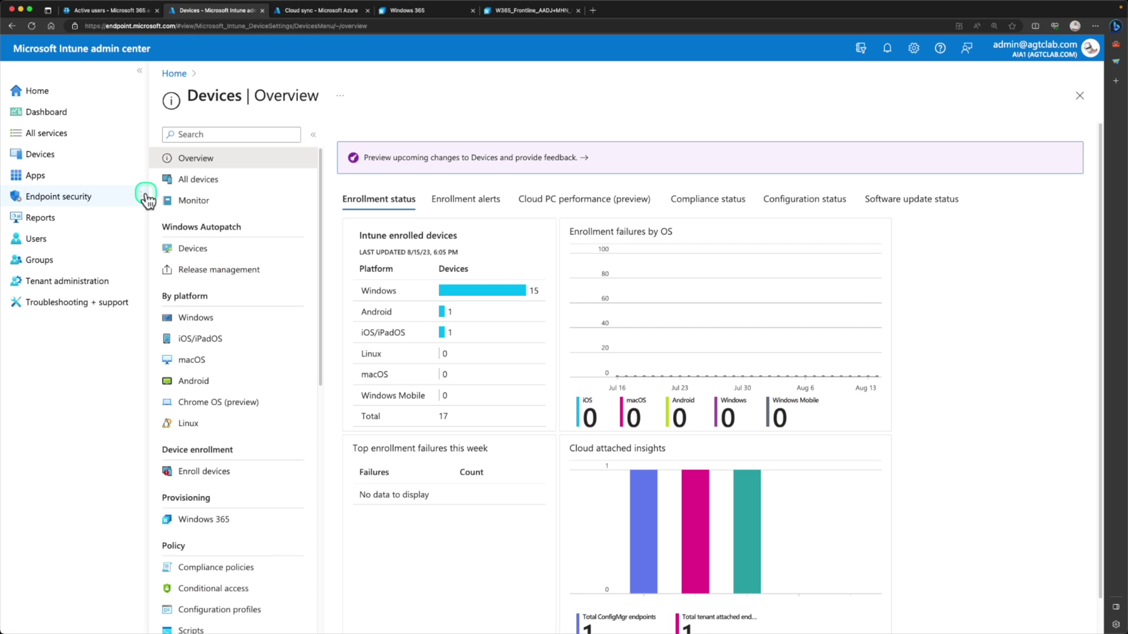
pyautogui.click(253, 165)
pyautogui.click(554, 203)
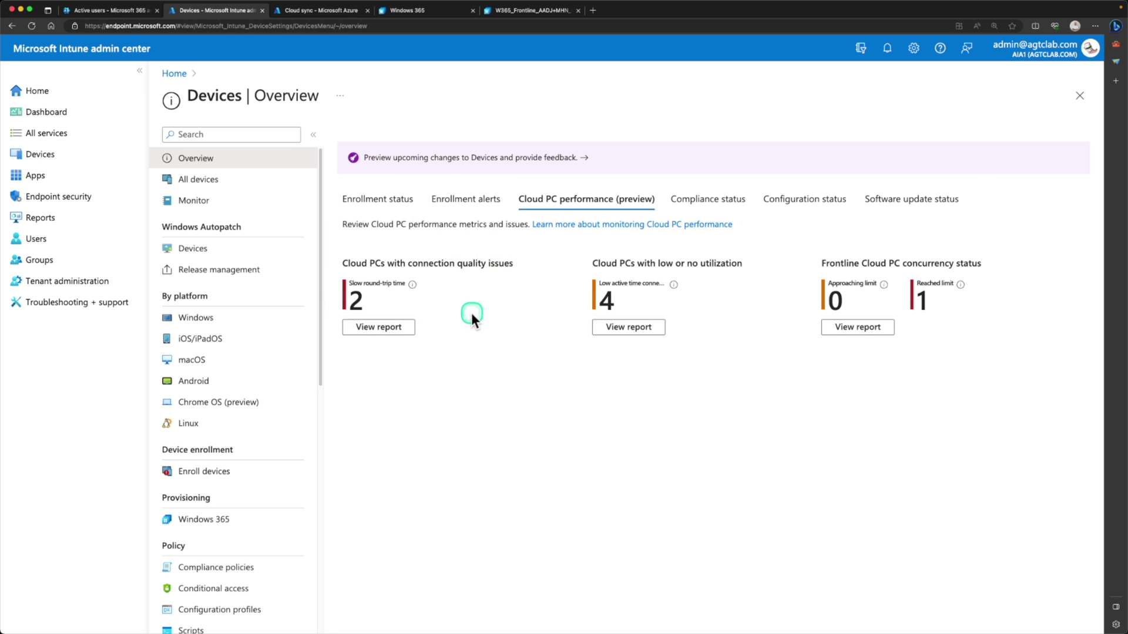
pyautogui.click(620, 329)
pyautogui.click(570, 298)
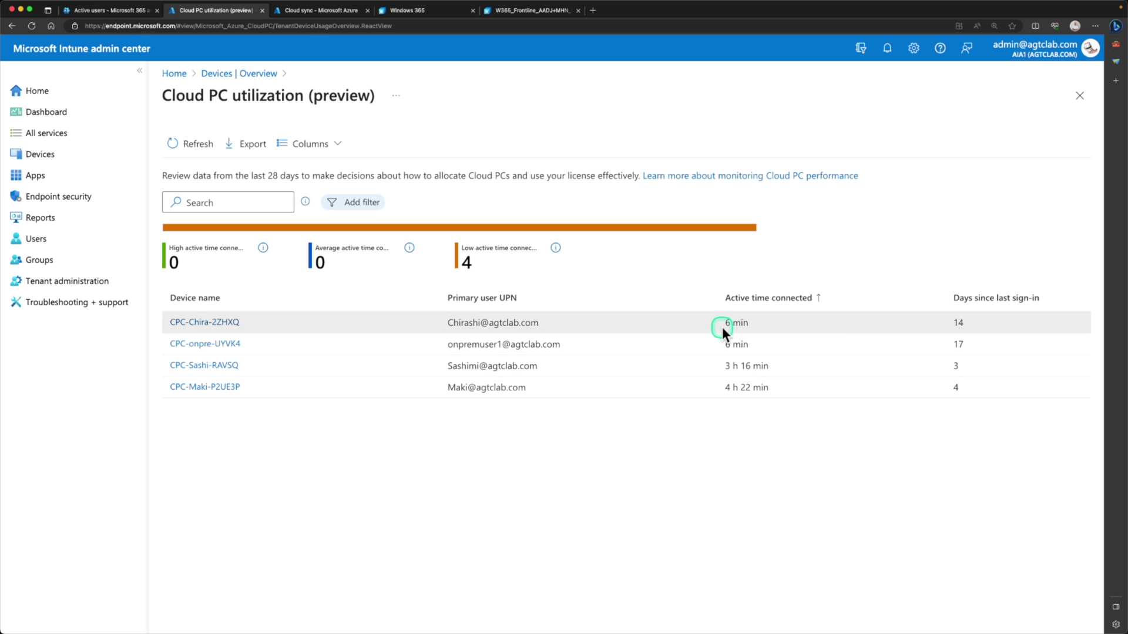
# - Return to the device overview, open the Frontline Cloud PC concurrency report, examine its warning, and refresh the report
pyautogui.click(240, 72)
pyautogui.click(832, 328)
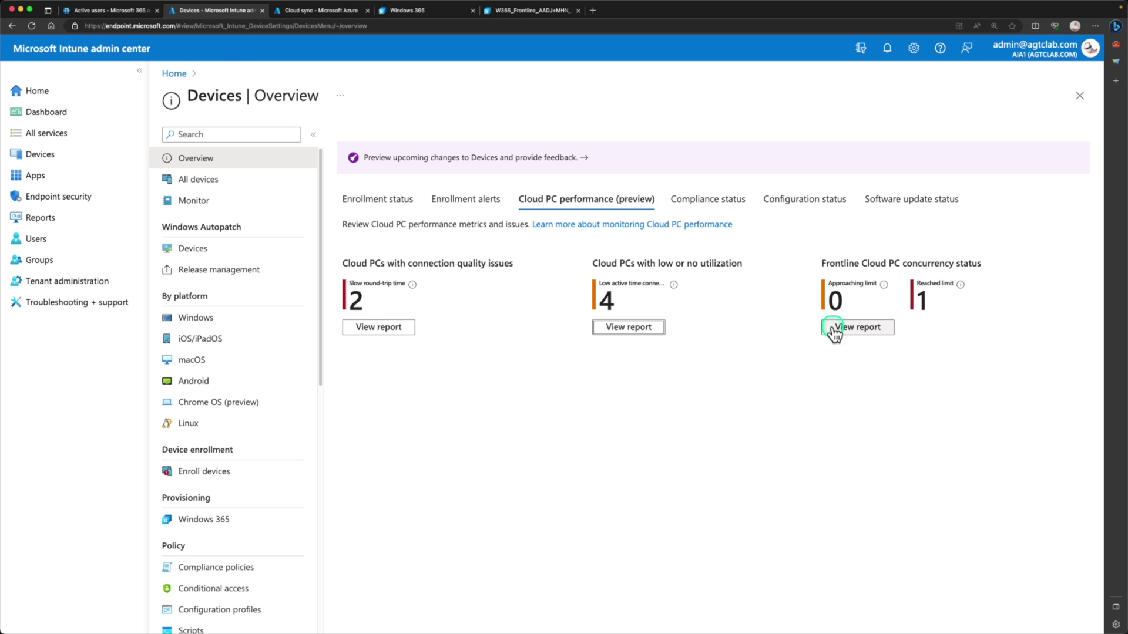
pyautogui.click(839, 329)
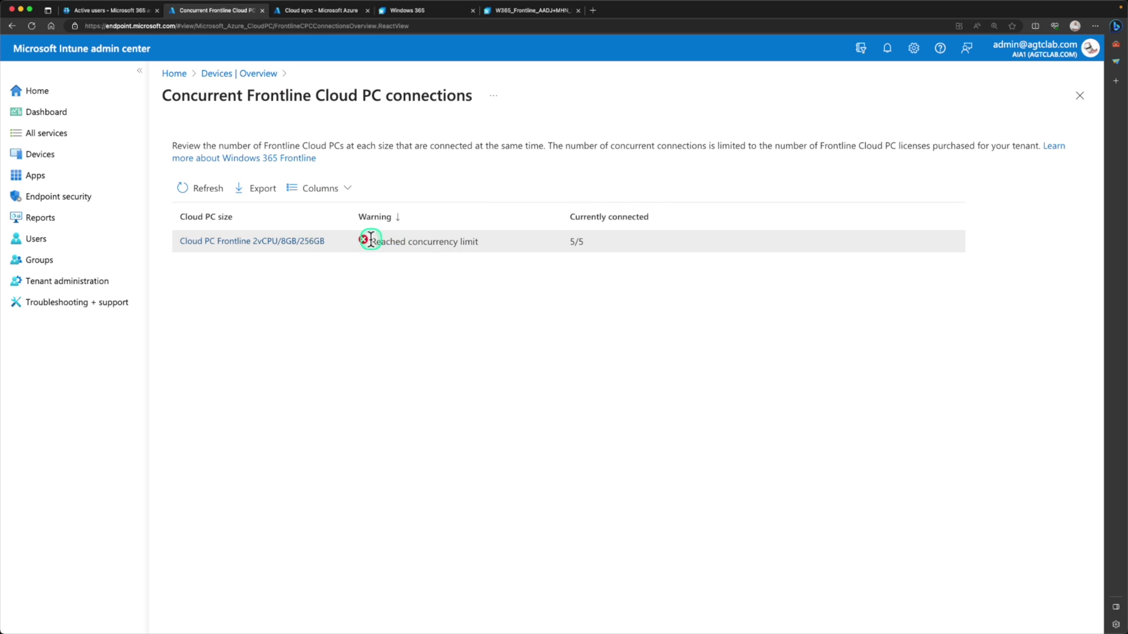
pyautogui.moveTo(371, 241); pyautogui.dragTo(483, 246)
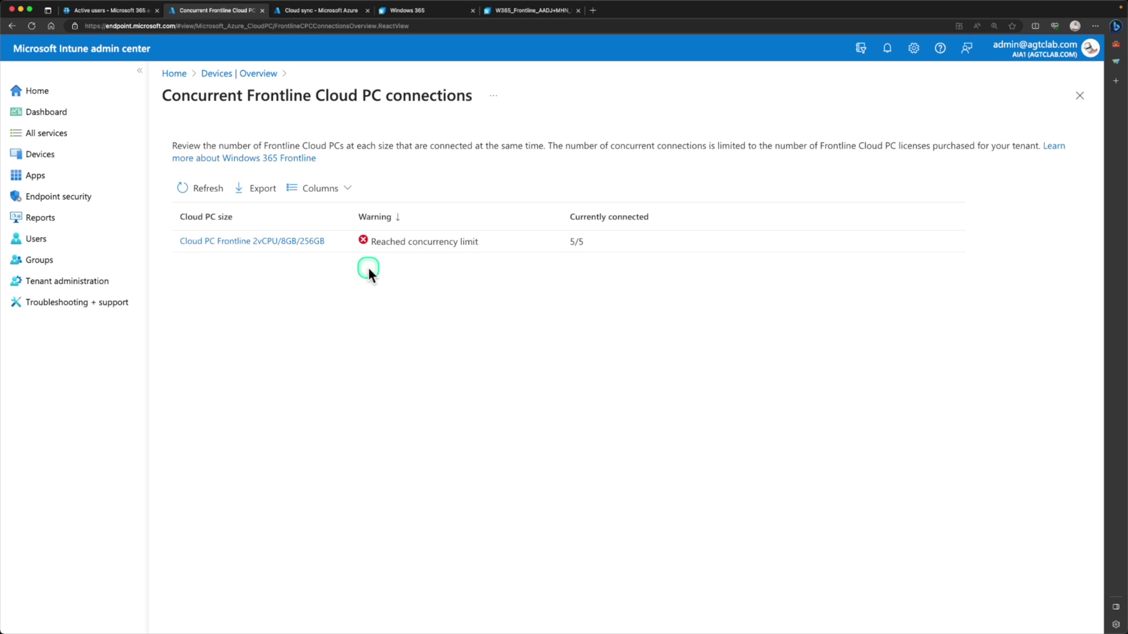
pyautogui.click(205, 193)
pyautogui.click(205, 193)
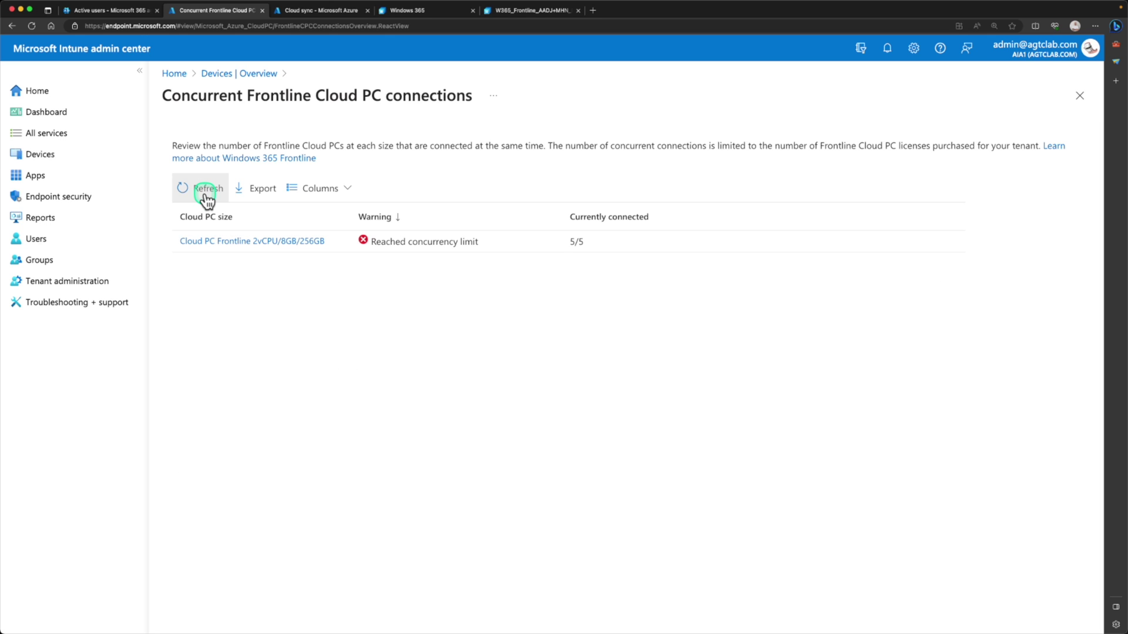
# - Reload the InPrivate Windows 365 page and open the Frontline Cloud PC in the browser
pyautogui.click(536, 27)
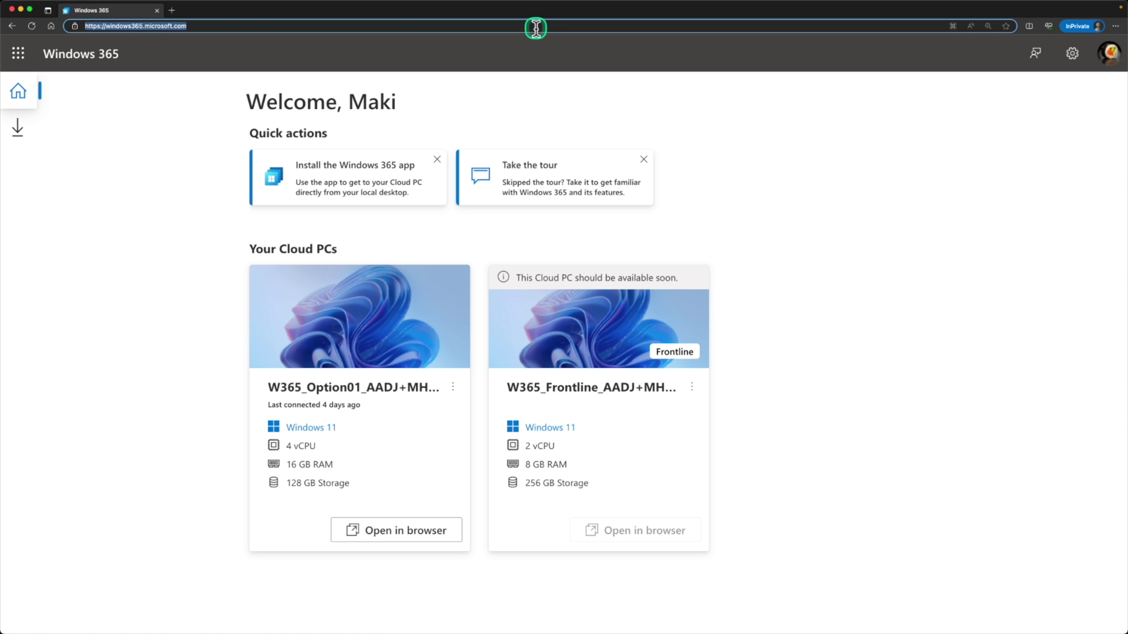
pyautogui.press('Return')
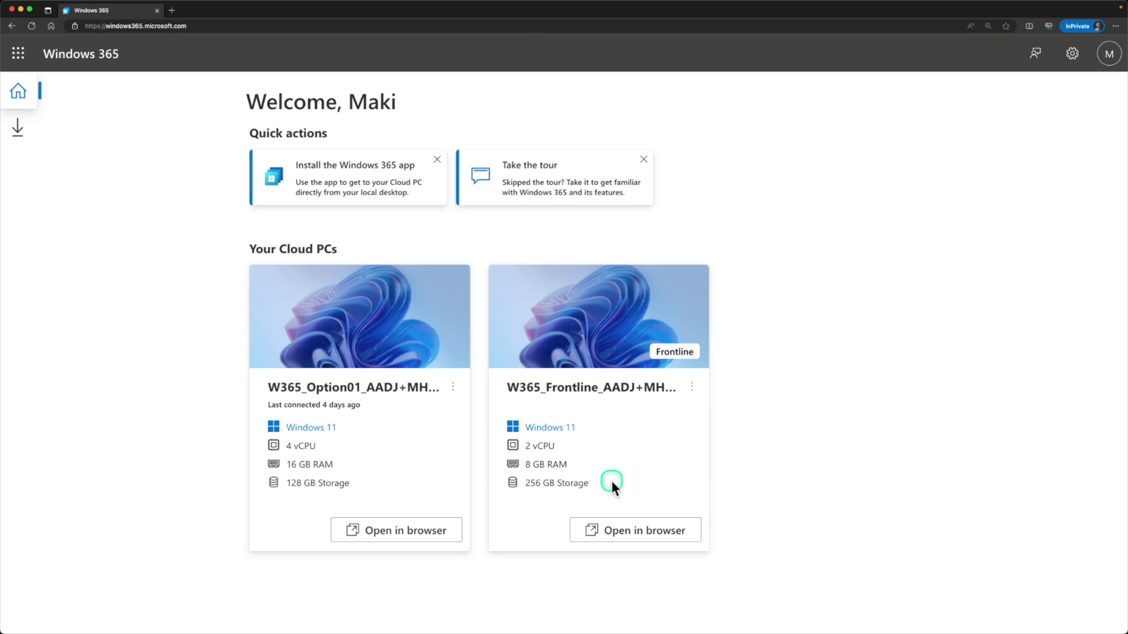
pyautogui.click(636, 532)
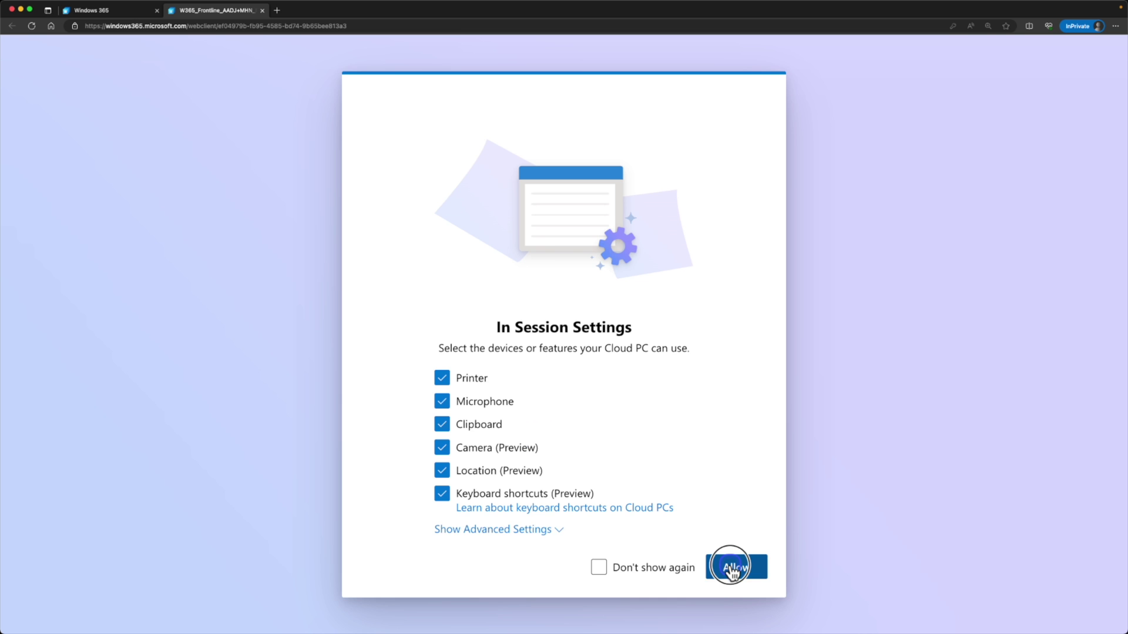
# - Allow all the listed in-session devices and features for the Frontline Cloud PC and dismiss the tip about disconnecting when finished
pyautogui.click(731, 567)
pyautogui.click(739, 498)
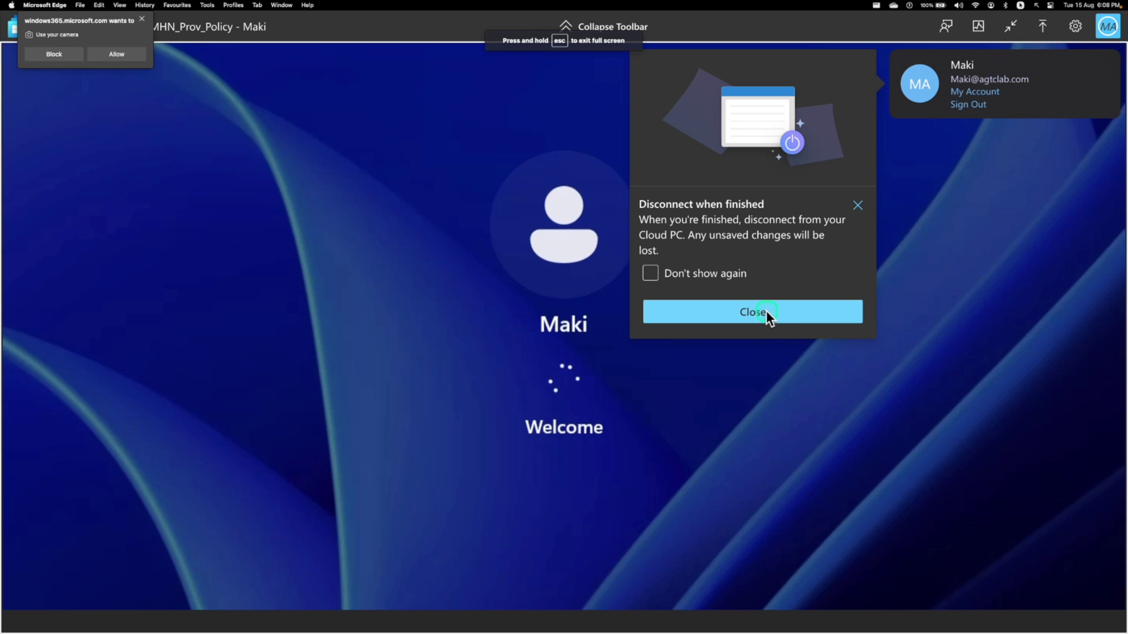
pyautogui.click(761, 318)
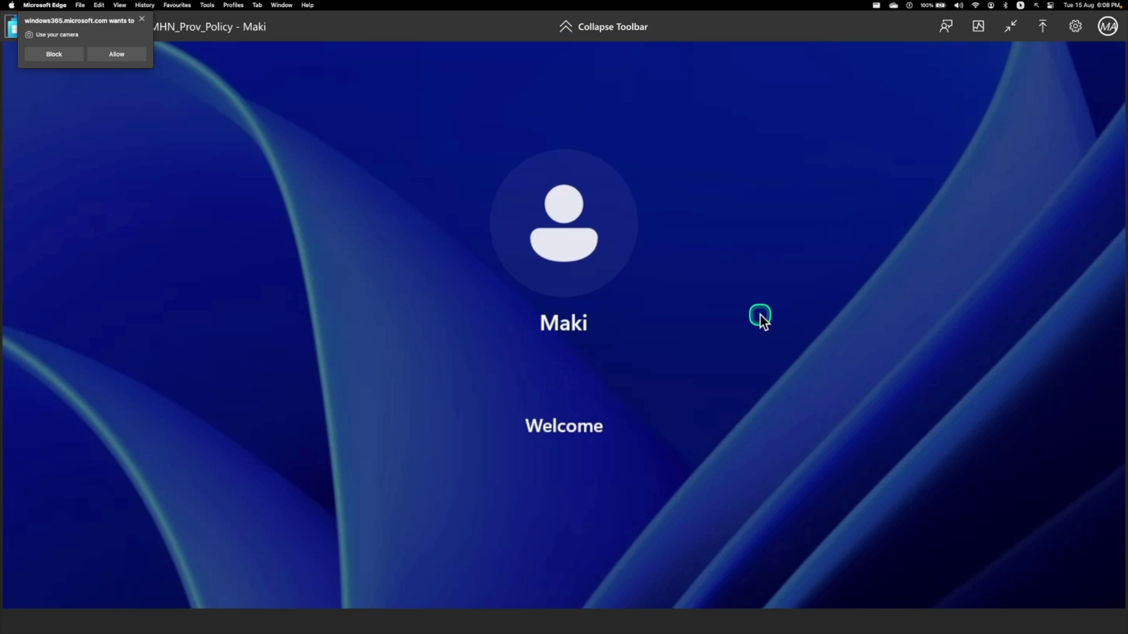